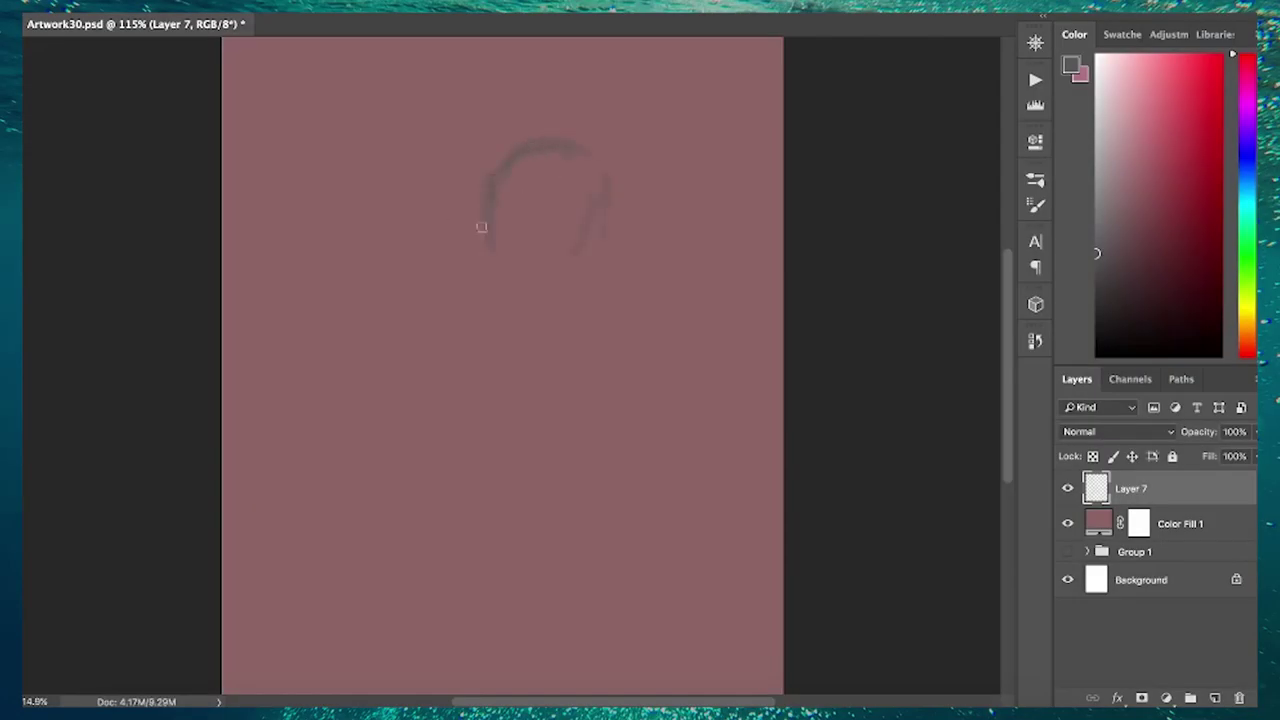
# Rough in the head oval, torso, raised arm, lower body and legs in loose strokes
pyautogui.moveTo(490, 180); pyautogui.dragTo(583, 156)
pyautogui.moveTo(457, 379)
pyautogui.mouseDown()
pyautogui.moveTo(430, 345)
pyautogui.moveTo(370, 350)
pyautogui.mouseUp()
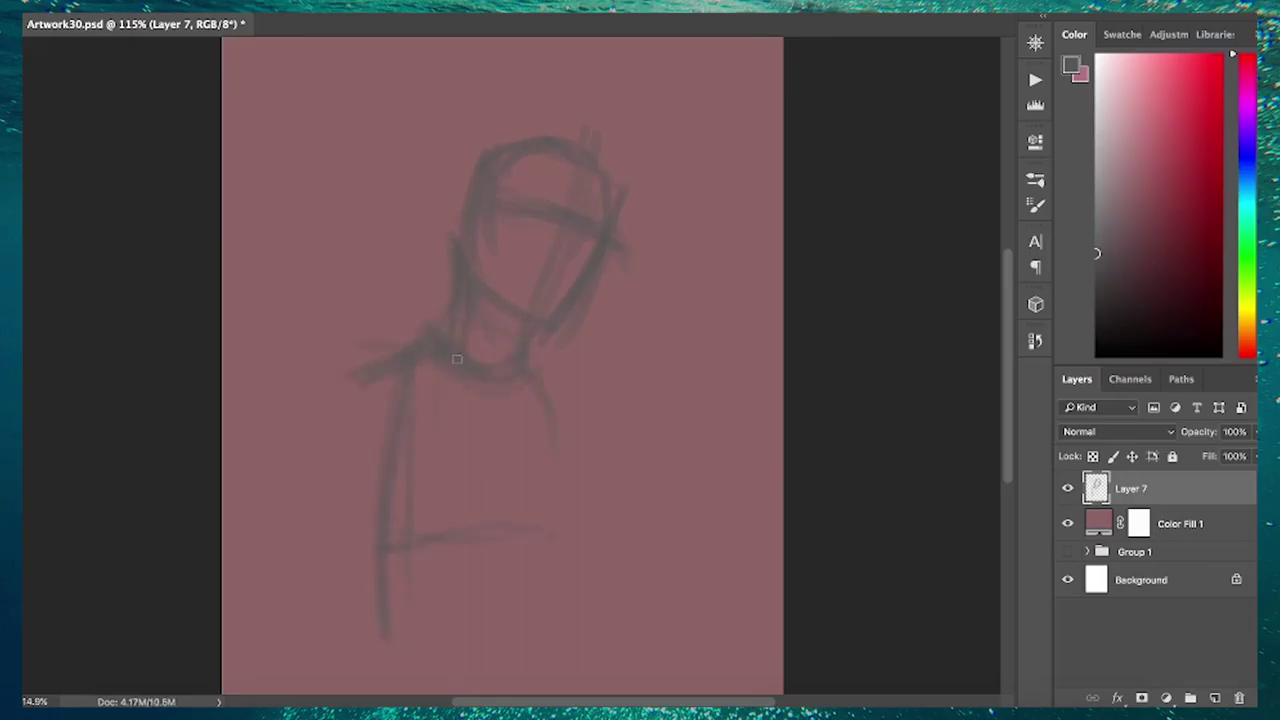
pyautogui.moveTo(568, 556)
pyautogui.mouseDown()
pyautogui.moveTo(690, 290)
pyautogui.moveTo(677, 374)
pyautogui.mouseUp()
pyautogui.moveTo(353, 618); pyautogui.dragTo(520, 630)
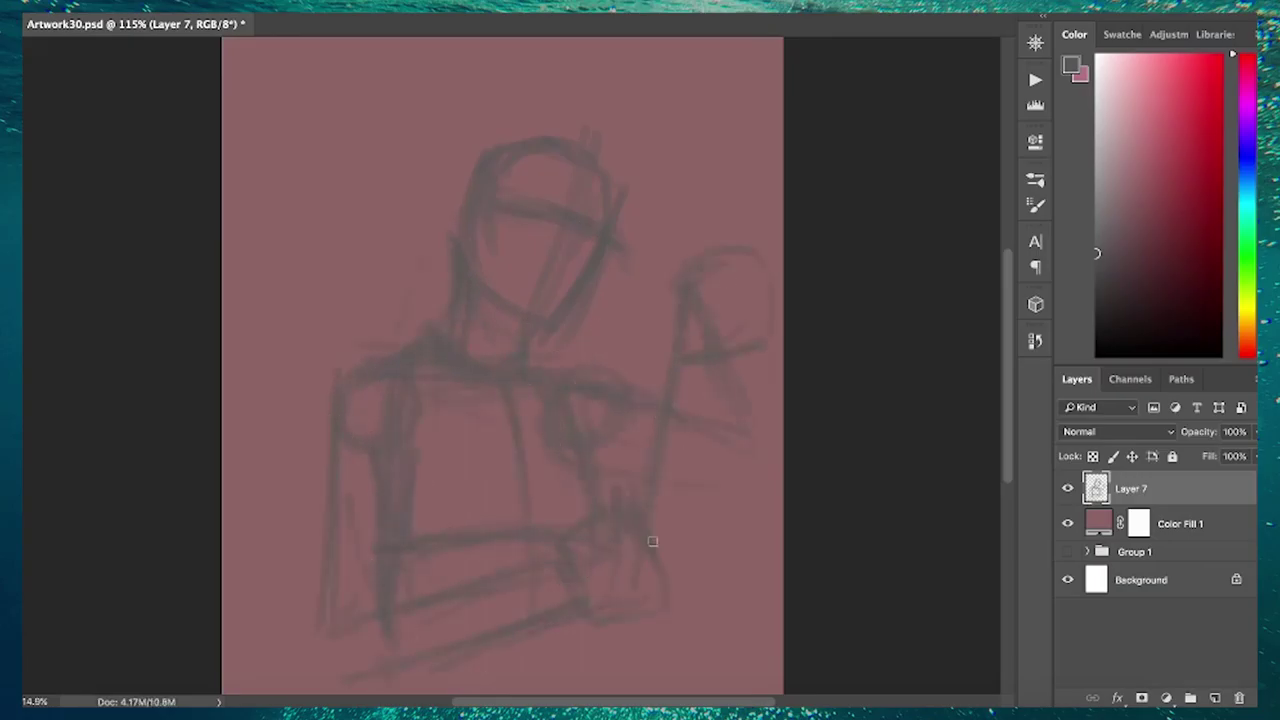
pyautogui.scroll(-2, 500, 400)
pyautogui.moveTo(700, 420); pyautogui.dragTo(735, 505)
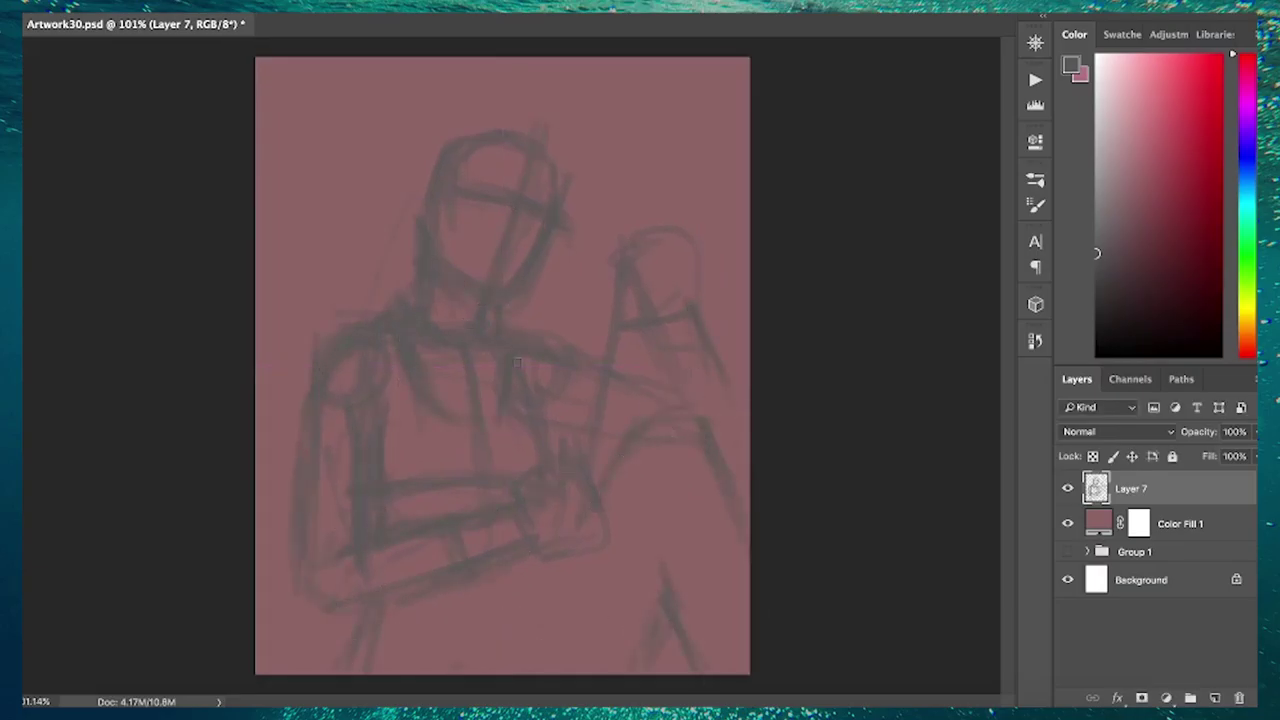
# Sketch the hair outline, the raised arm and hand, and the lower shapes
pyautogui.moveTo(367, 296)
pyautogui.mouseDown()
pyautogui.moveTo(540, 115)
pyautogui.moveTo(551, 308)
pyautogui.moveTo(590, 420)
pyautogui.mouseUp()
pyautogui.moveTo(630, 310)
pyautogui.mouseDown()
pyautogui.moveTo(668, 240)
pyautogui.moveTo(715, 390)
pyautogui.mouseUp()
pyautogui.moveTo(622, 670); pyautogui.dragTo(714, 668)
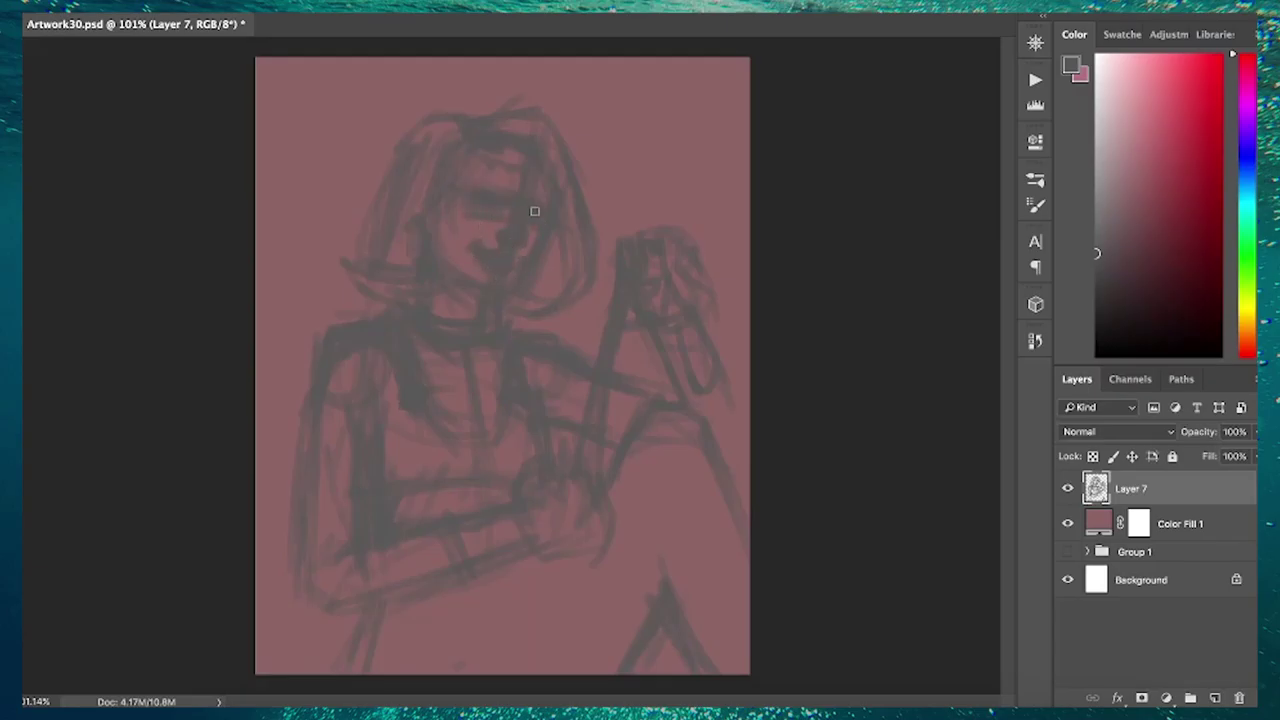
pyautogui.moveTo(465, 579); pyautogui.dragTo(330, 632)
# Enlarge the head slightly and rotate the rough sketch with Free Transform
pyautogui.hotkey('ctrl', 't')
pyautogui.moveTo(625, 72); pyautogui.dragTo(634, 63)
pyautogui.press('Return')
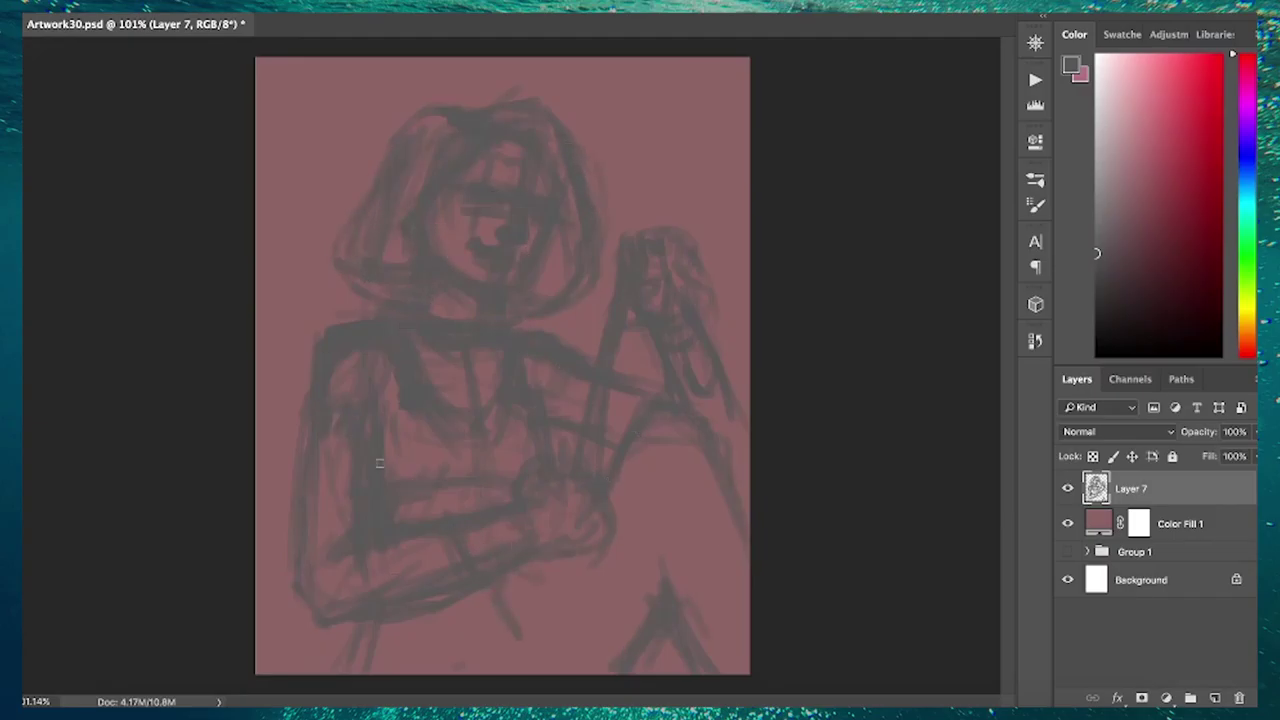
pyautogui.hotkey('ctrl', 't')
pyautogui.moveTo(746, 201); pyautogui.dragTo(752, 183)
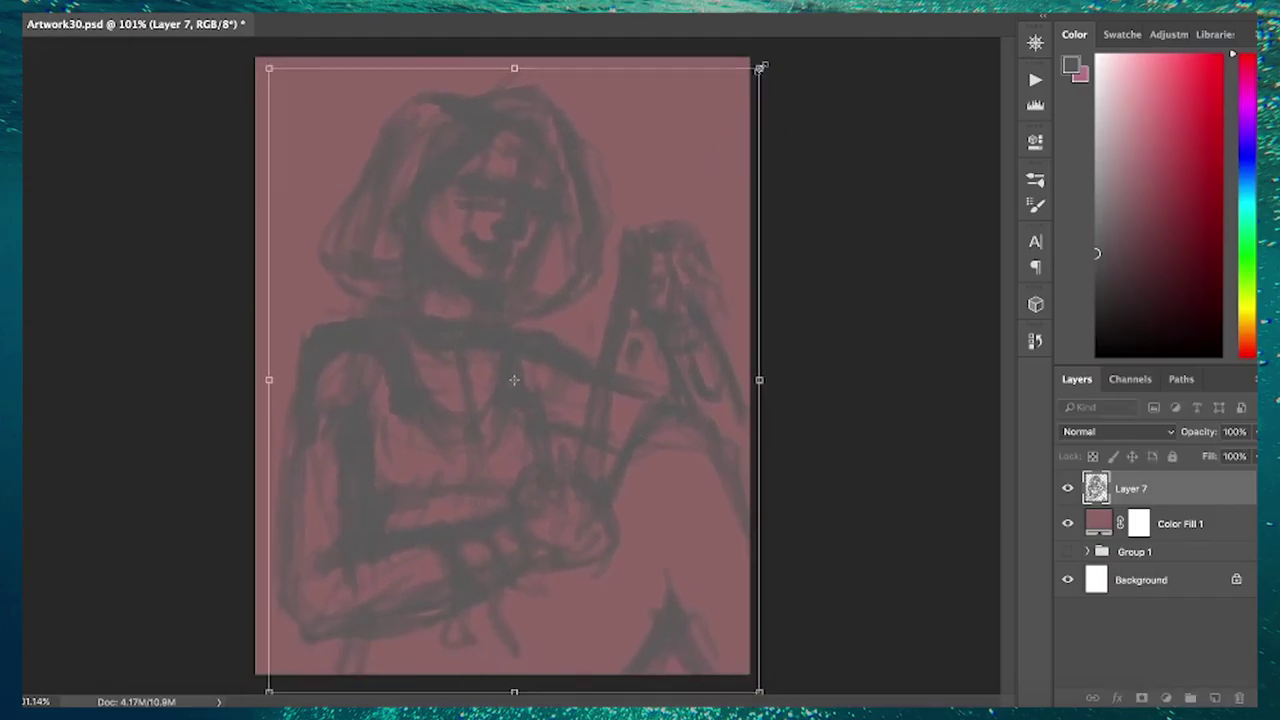
pyautogui.press('Return')
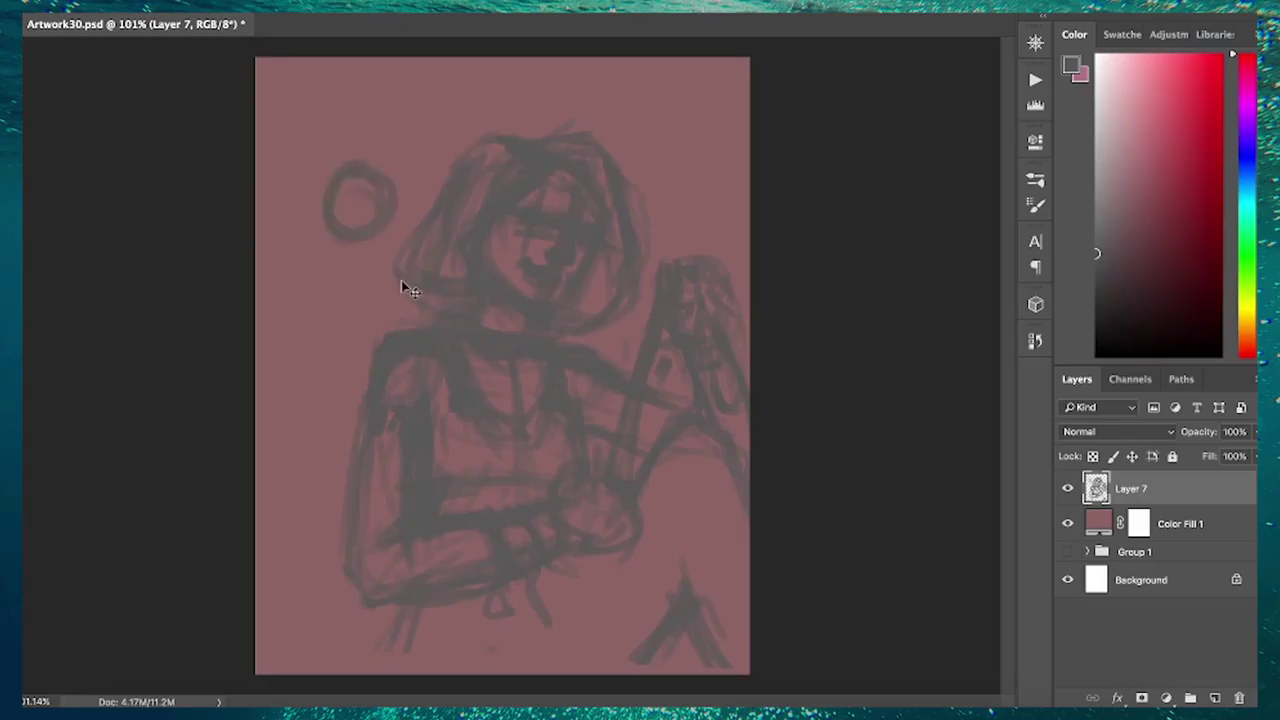
# Shift the sketch left, reshape it, add right-side strokes, and create Layer 8
pyautogui.hotkey('ctrl', 't')
pyautogui.moveTo(670, 217); pyautogui.dragTo(630, 213)
pyautogui.press('Return')
pyautogui.moveTo(686, 356); pyautogui.dragTo(714, 434)
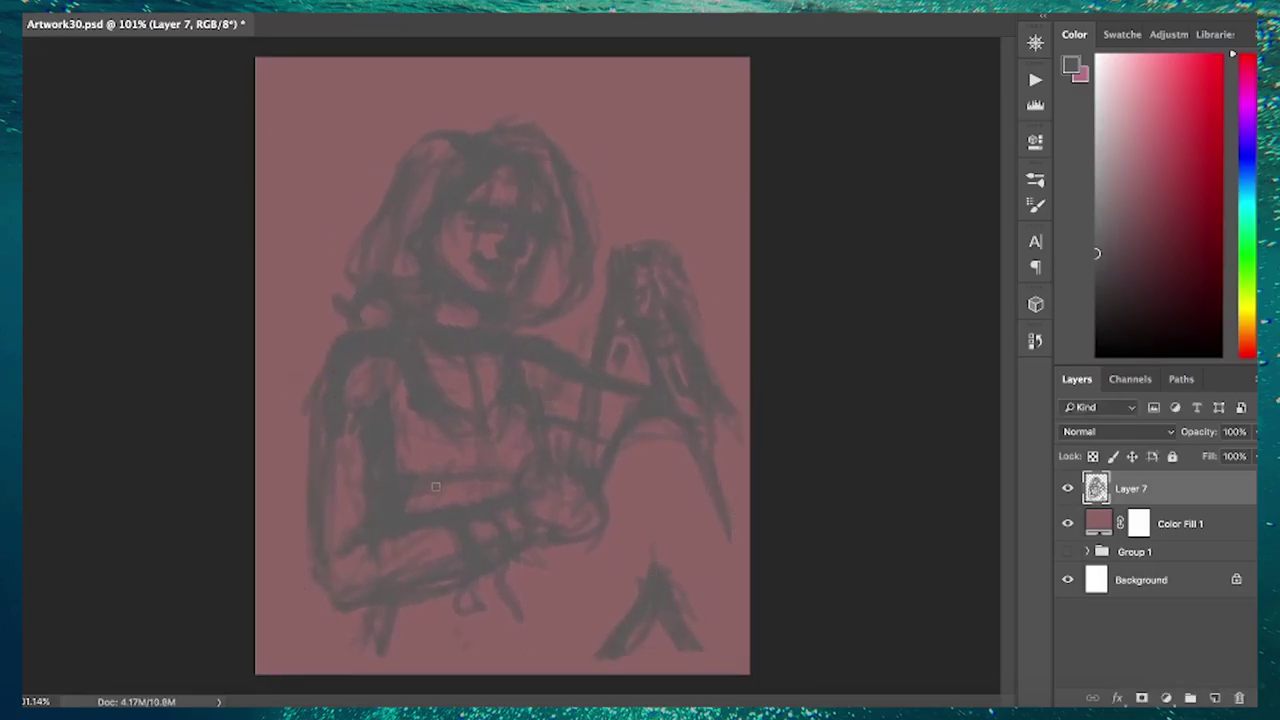
pyautogui.hotkey('ctrl', 'shift', 'n')
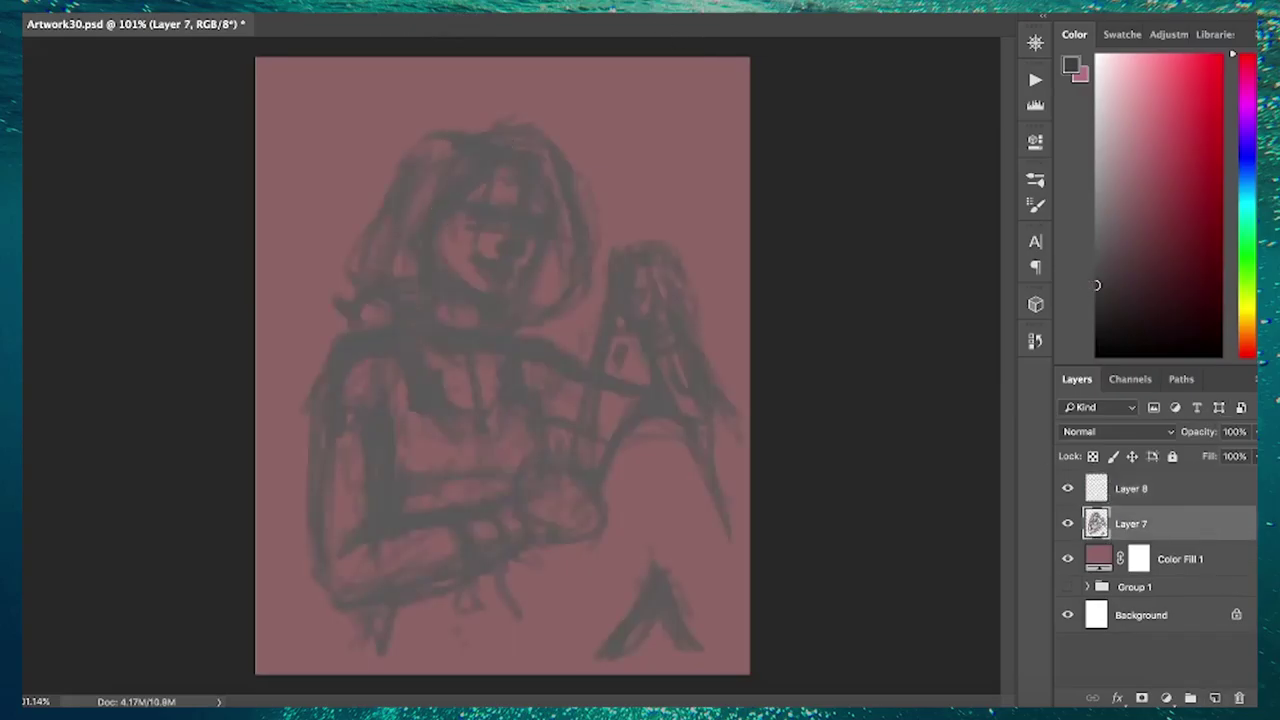
# Outline the hair and face on Layer 8, adding an eyebrow and eye
pyautogui.scroll(2, 508, 153)
pyautogui.click(1034, 45)
pyautogui.moveTo(480, 120)
pyautogui.mouseDown()
pyautogui.moveTo(304, 320)
pyautogui.moveTo(391, 297)
pyautogui.moveTo(423, 309)
pyautogui.moveTo(391, 348)
pyautogui.mouseUp()
pyautogui.scroll(3, 546, 333)
pyautogui.moveTo(463, 310); pyautogui.dragTo(545, 330)
pyautogui.moveTo(472, 342)
pyautogui.mouseDown()
pyautogui.moveTo(510, 339)
pyautogui.moveTo(477, 388)
pyautogui.mouseUp()
pyautogui.moveTo(522, 270); pyautogui.dragTo(505, 306)
# Define the top and right of the hair, then draw the mouth, lips and right jaw
pyautogui.moveTo(478, 178); pyautogui.dragTo(630, 204)
pyautogui.moveTo(550, 228); pyautogui.dragTo(632, 310)
pyautogui.moveTo(676, 400); pyautogui.dragTo(640, 488)
pyautogui.moveTo(582, 352); pyautogui.dragTo(624, 344)
pyautogui.moveTo(480, 424); pyautogui.dragTo(528, 436)
pyautogui.moveTo(604, 402); pyautogui.dragTo(556, 494)
pyautogui.moveTo(500, 444); pyautogui.dragTo(572, 452)
# Draw the left jaw, neck and collar, and add long strokes to the right hair
pyautogui.moveTo(372, 406); pyautogui.dragTo(402, 500)
pyautogui.moveTo(492, 514); pyautogui.dragTo(496, 596)
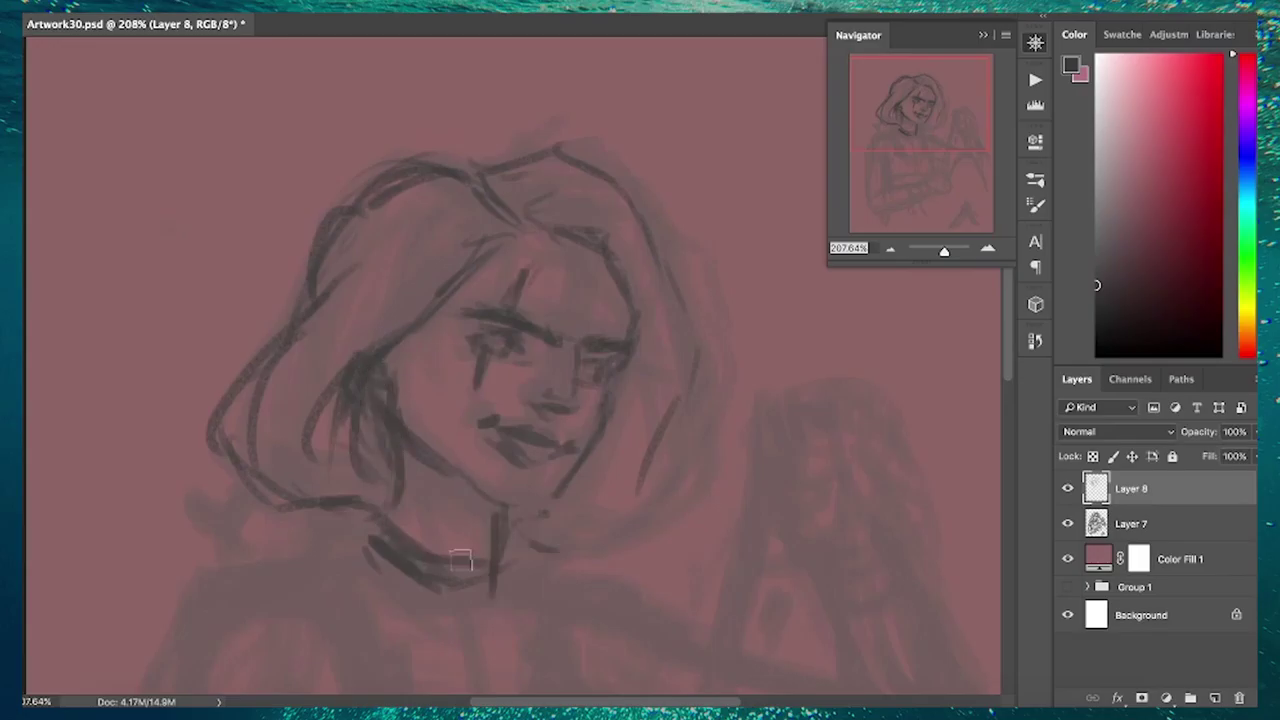
pyautogui.moveTo(420, 550); pyautogui.dragTo(488, 600)
pyautogui.moveTo(640, 220); pyautogui.dragTo(694, 508)
pyautogui.moveTo(545, 540); pyautogui.dragTo(636, 520)
pyautogui.moveTo(664, 302); pyautogui.dragTo(645, 404)
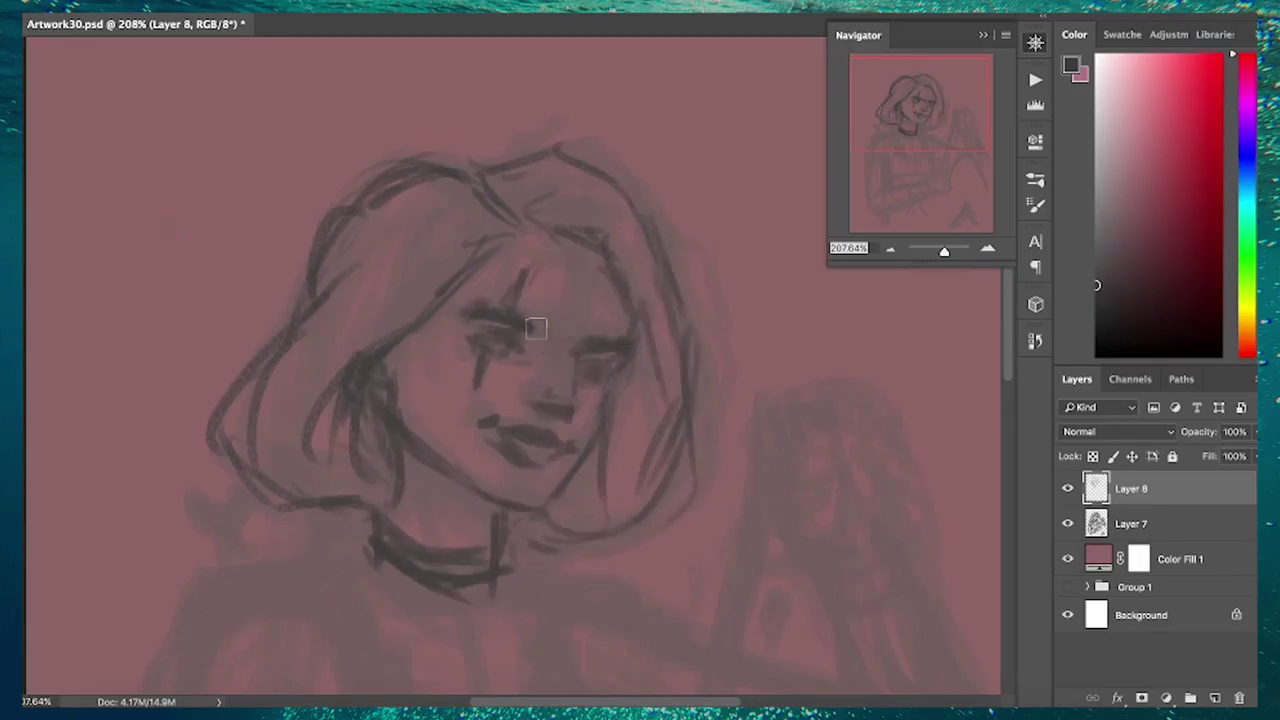
# Draw the shoulders, overall straps with buckles, and the upper arm outlines
pyautogui.scroll(-3, 486, 350)
pyautogui.scroll(-1, 424, 388)
pyautogui.moveTo(288, 432); pyautogui.dragTo(360, 392)
pyautogui.moveTo(378, 408)
pyautogui.mouseDown()
pyautogui.moveTo(392, 530)
pyautogui.moveTo(510, 425)
pyautogui.moveTo(560, 490)
pyautogui.mouseUp()
pyautogui.moveTo(385, 485)
pyautogui.mouseDown()
pyautogui.moveTo(588, 490)
pyautogui.moveTo(354, 551)
pyautogui.mouseUp()
pyautogui.moveTo(314, 400); pyautogui.dragTo(262, 515)
pyautogui.moveTo(556, 408); pyautogui.dragTo(646, 449)
# Sketch the hand, fingers and forearm, plus the wrap strip rising from the hand
pyautogui.moveTo(590, 515); pyautogui.dragTo(675, 540)
pyautogui.moveTo(349, 656); pyautogui.dragTo(380, 491)
pyautogui.moveTo(384, 400); pyautogui.dragTo(335, 555)
pyautogui.moveTo(500, 495); pyautogui.dragTo(535, 655)
pyautogui.moveTo(652, 418); pyautogui.dragTo(699, 503)
pyautogui.moveTo(696, 508); pyautogui.dragTo(606, 538)
pyautogui.moveTo(656, 414)
pyautogui.mouseDown()
pyautogui.moveTo(722, 172)
pyautogui.moveTo(700, 418)
pyautogui.mouseUp()
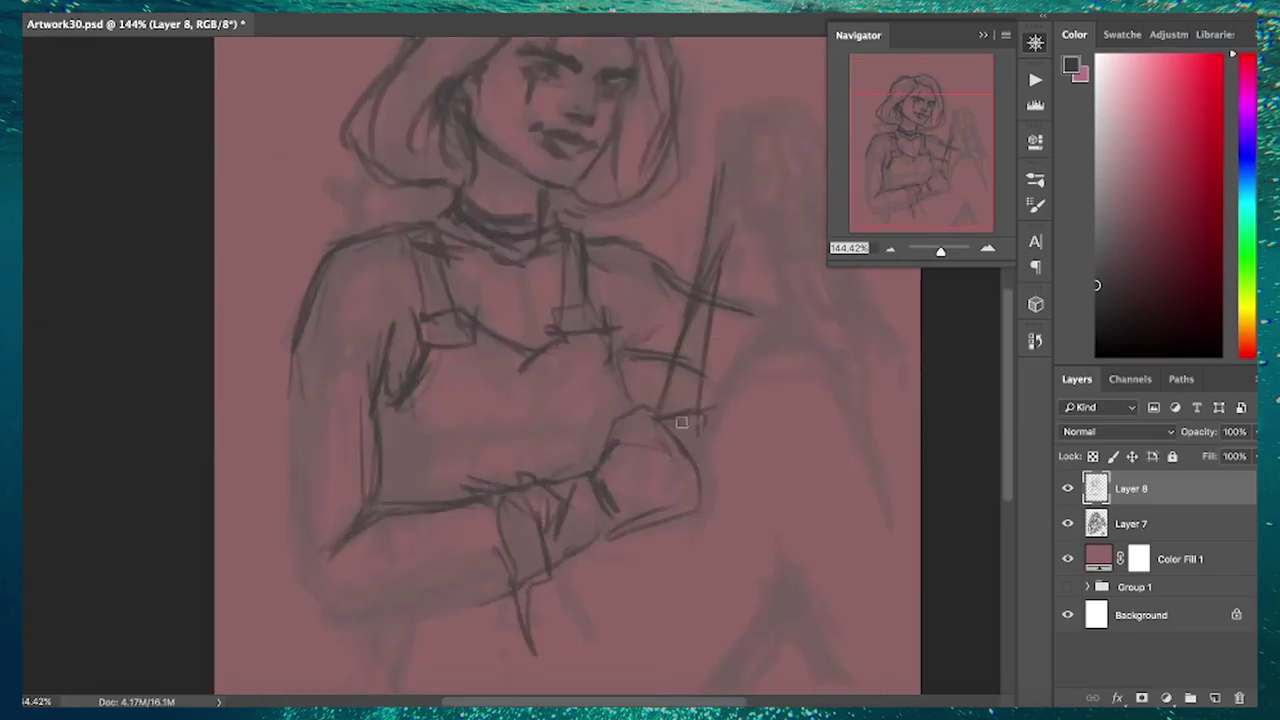
# Add the remaining arm strokes on the left side
pyautogui.scroll(-3, 654, 465)
pyautogui.moveTo(318, 230); pyautogui.dragTo(320, 350)
pyautogui.moveTo(325, 520)
pyautogui.mouseDown()
pyautogui.moveTo(450, 468)
pyautogui.moveTo(528, 466)
pyautogui.mouseUp()
pyautogui.scroll(-3, 383, 490)
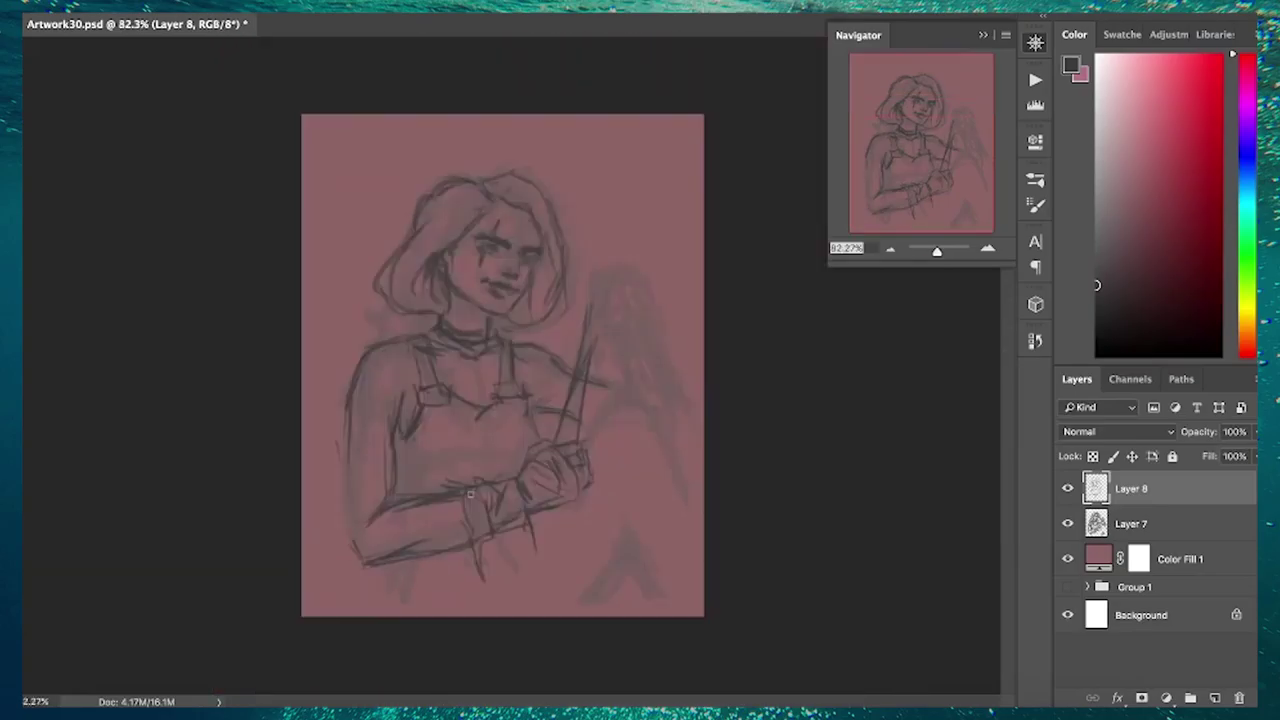
# Add hair strokes at the top right and beside the face
pyautogui.scroll(-1, 383, 490)
pyautogui.moveTo(505, 188); pyautogui.dragTo(535, 238)
pyautogui.moveTo(448, 205); pyautogui.dragTo(390, 268)
pyautogui.moveTo(520, 190); pyautogui.dragTo(492, 205)
pyautogui.moveTo(445, 310); pyautogui.dragTo(435, 272)
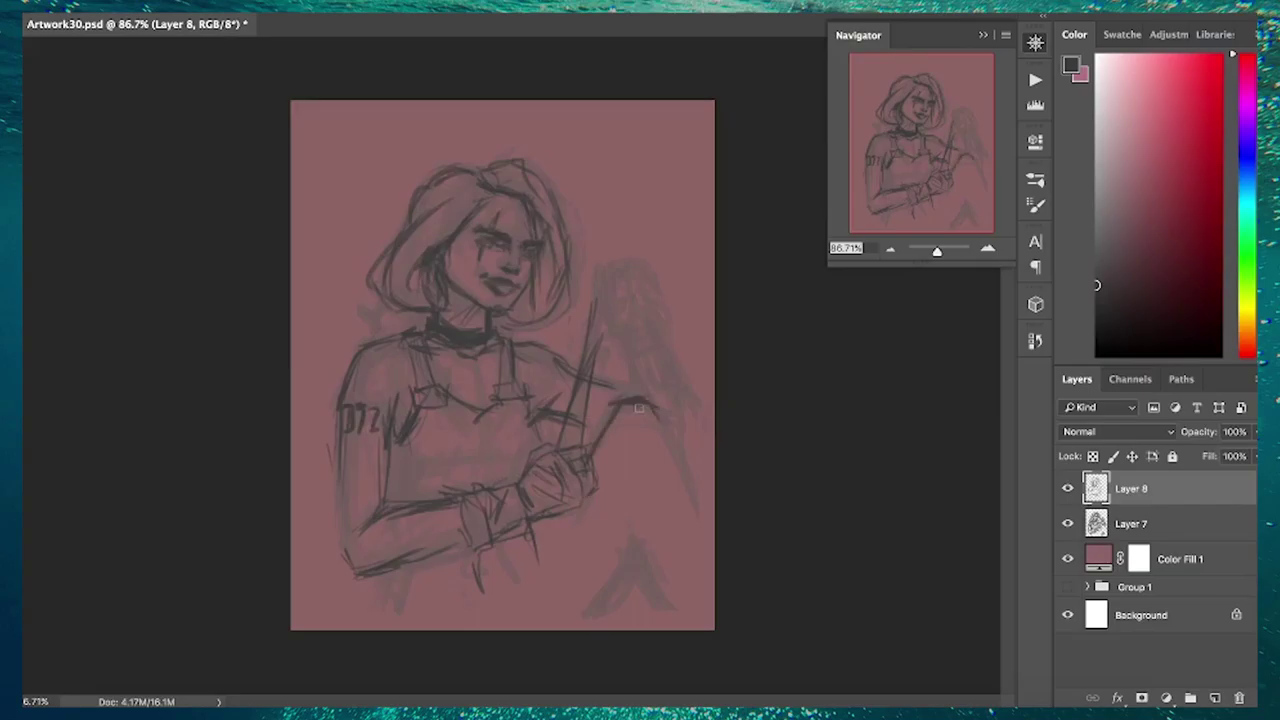
# Extend a line from the hand and darken the inverted-V shape at bottom right
pyautogui.moveTo(639, 408); pyautogui.dragTo(672, 432)
pyautogui.moveTo(595, 626); pyautogui.dragTo(633, 544)
pyautogui.moveTo(633, 544); pyautogui.dragTo(660, 602)
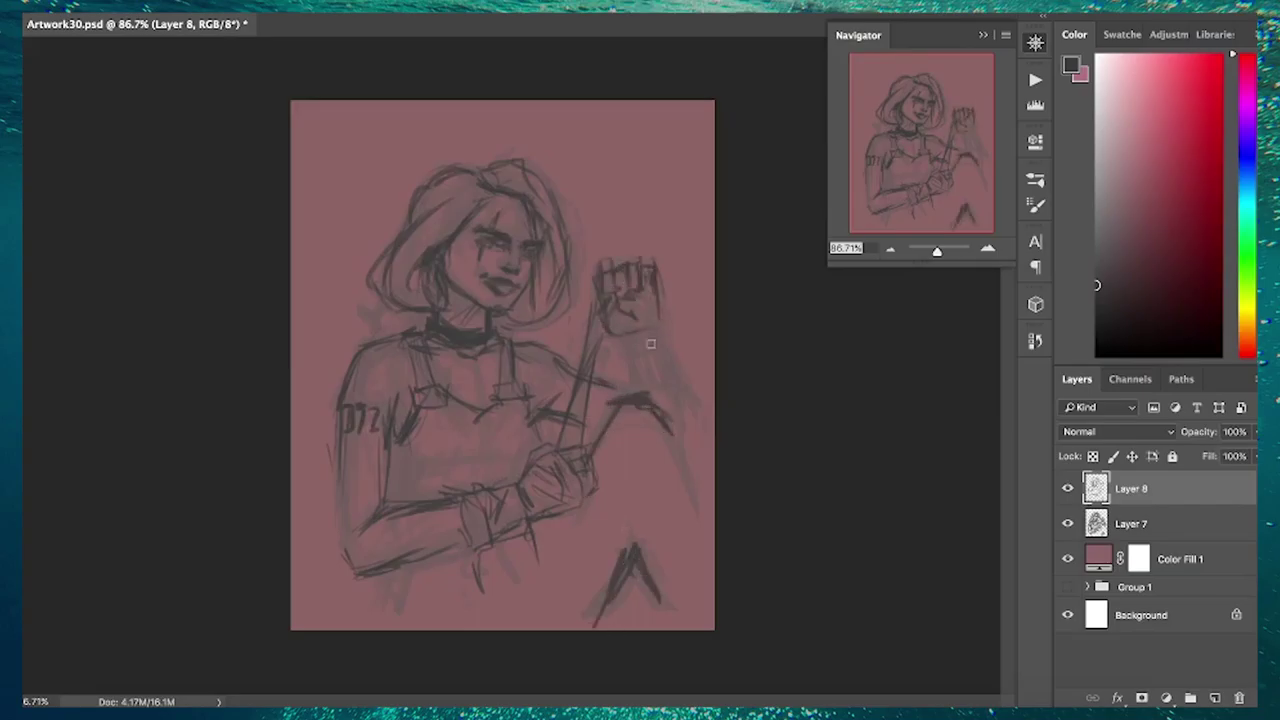
# Sketch the raised clenched fist and its forearm lines
pyautogui.moveTo(654, 292); pyautogui.dragTo(660, 318)
pyautogui.moveTo(646, 336); pyautogui.dragTo(678, 404)
pyautogui.moveTo(628, 332); pyautogui.dragTo(614, 346)
pyautogui.moveTo(672, 374); pyautogui.dragTo(686, 434)
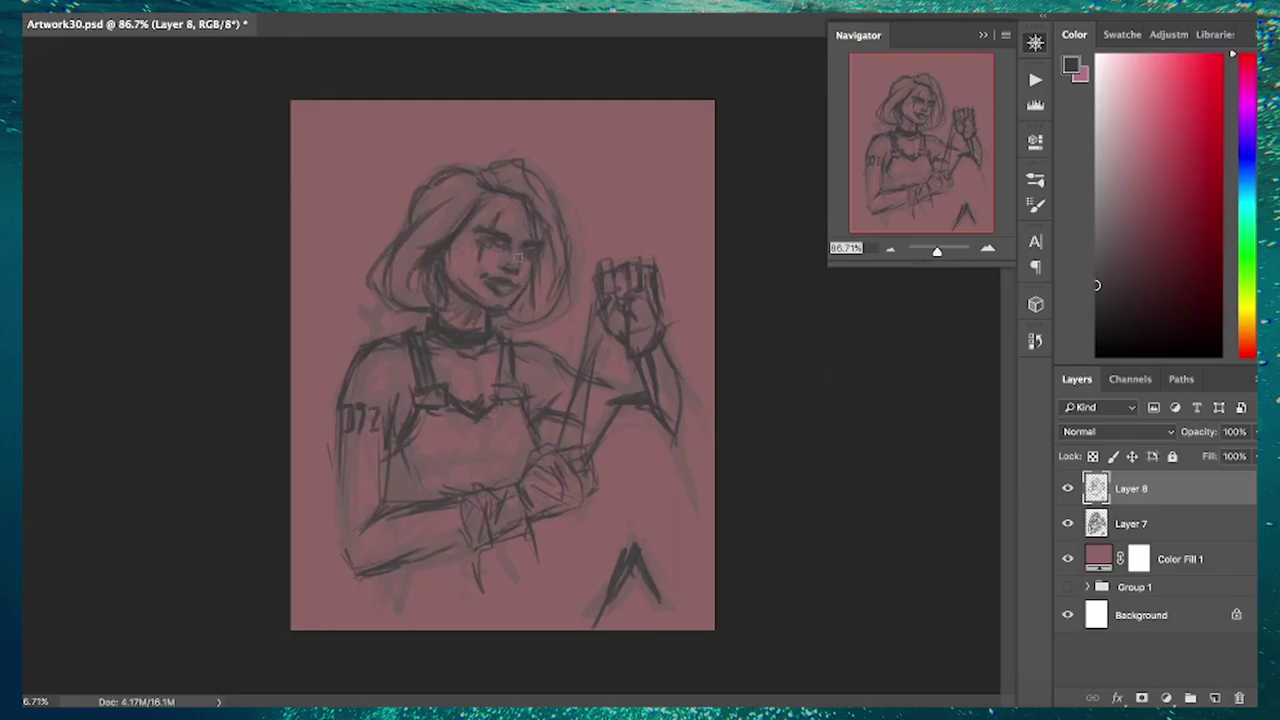
pyautogui.scroll(1, 522, 238)
pyautogui.moveTo(690, 376); pyautogui.dragTo(712, 410)
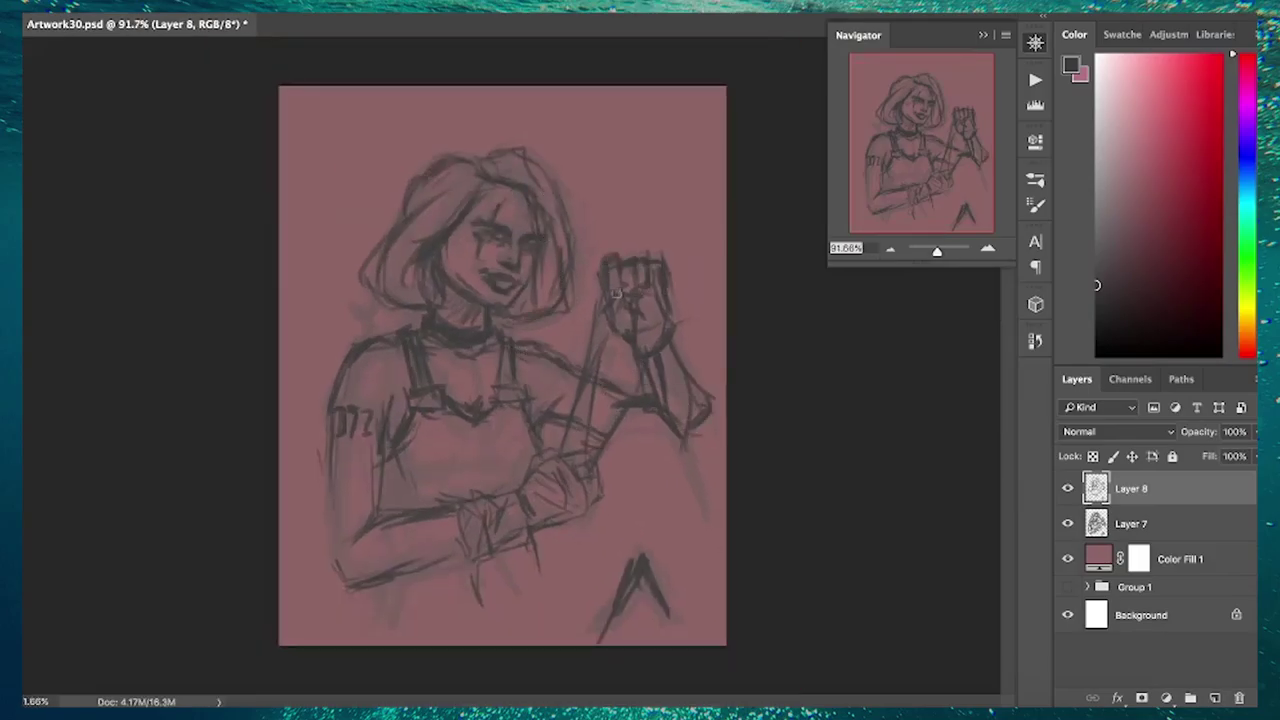
pyautogui.moveTo(567, 452); pyautogui.dragTo(604, 293)
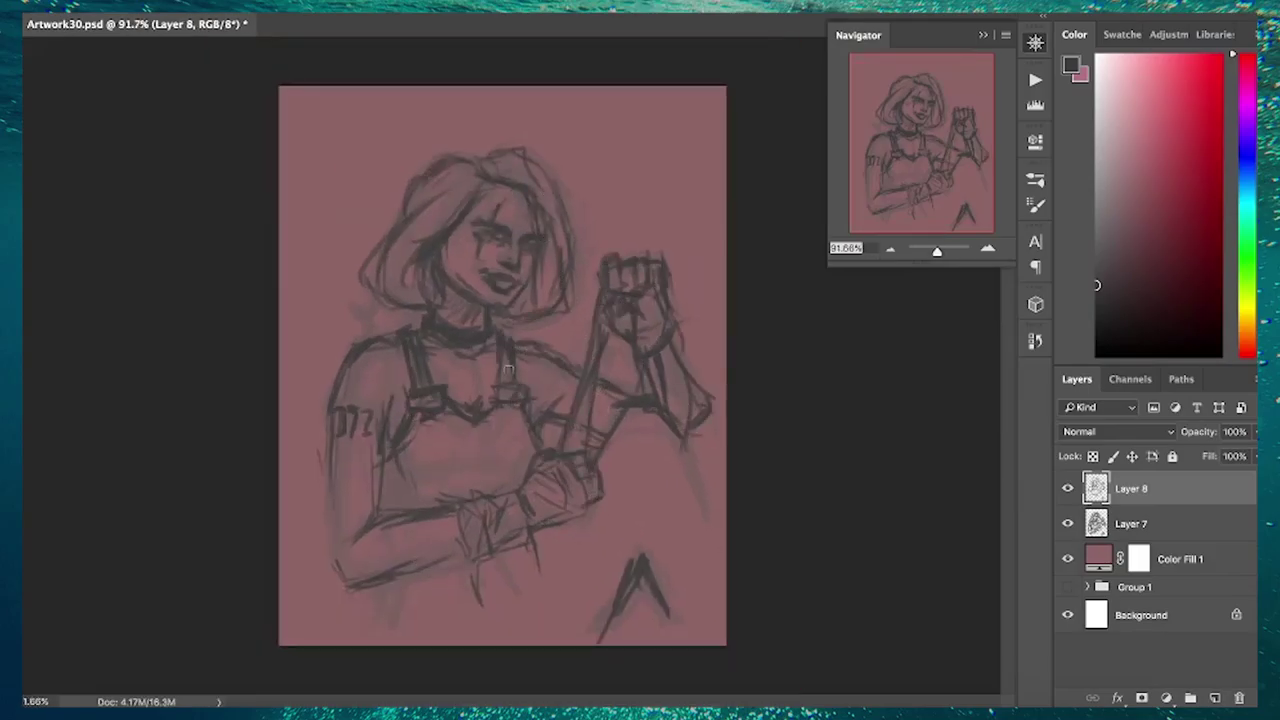
# Create Layer 9 and start blocking in broad grey tones with a wider brush
pyautogui.hotkey('ctrl', 'shift', 'alt', 'n')
pyautogui.press('F5')
pyautogui.press('F5')
pyautogui.moveTo(500, 300); pyautogui.dragTo(400, 180)
# Block in grey values: darker hair and tank top, face shadows, chest and arm shading
pyautogui.moveTo(350, 580)
pyautogui.mouseDown()
pyautogui.moveTo(640, 460)
pyautogui.moveTo(436, 219)
pyautogui.mouseUp()
pyautogui.moveTo(405, 370)
pyautogui.mouseDown()
pyautogui.moveTo(423, 423)
pyautogui.moveTo(480, 486)
pyautogui.mouseUp()
pyautogui.moveTo(440, 180)
pyautogui.mouseDown()
pyautogui.moveTo(434, 264)
pyautogui.moveTo(540, 250)
pyautogui.mouseUp()
pyautogui.moveTo(530, 400); pyautogui.dragTo(610, 410)
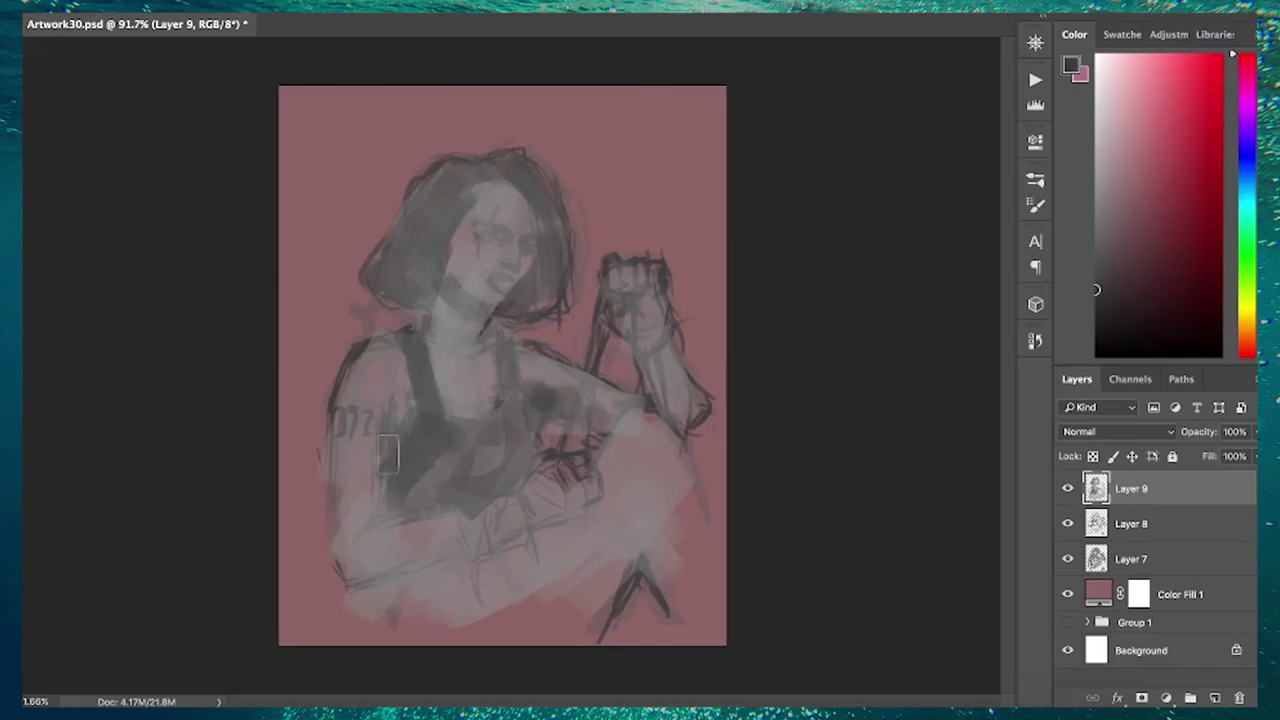
pyautogui.moveTo(345, 580); pyautogui.dragTo(445, 550)
pyautogui.moveTo(470, 235)
pyautogui.mouseDown()
pyautogui.moveTo(451, 298)
pyautogui.moveTo(500, 186)
pyautogui.mouseUp()
# On new Layer 10, paint the eyebrow and eyelid line over the eye
pyautogui.hotkey('ctrl', 'shift', 'alt', 'n')
pyautogui.scroll(5, 528, 194)
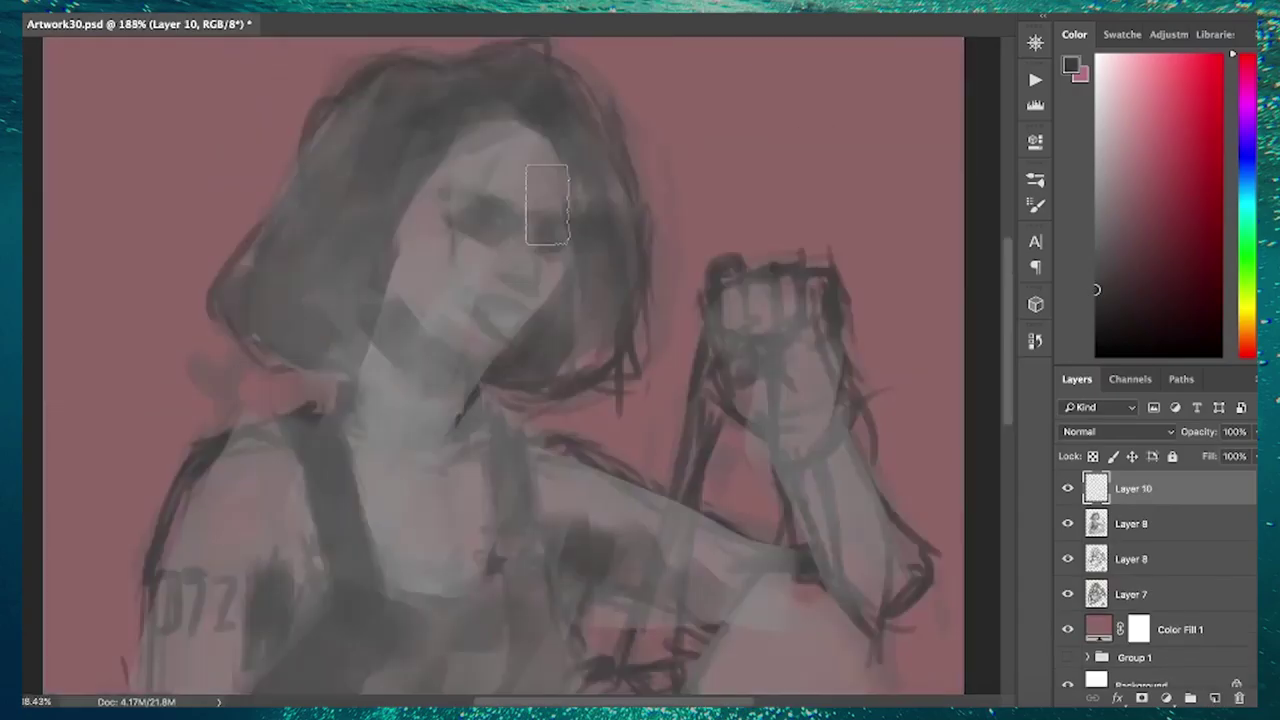
pyautogui.click(1155, 556)
pyautogui.click(1133, 488)
pyautogui.moveTo(476, 258); pyautogui.dragTo(568, 292)
pyautogui.moveTo(663, 228); pyautogui.dragTo(620, 303)
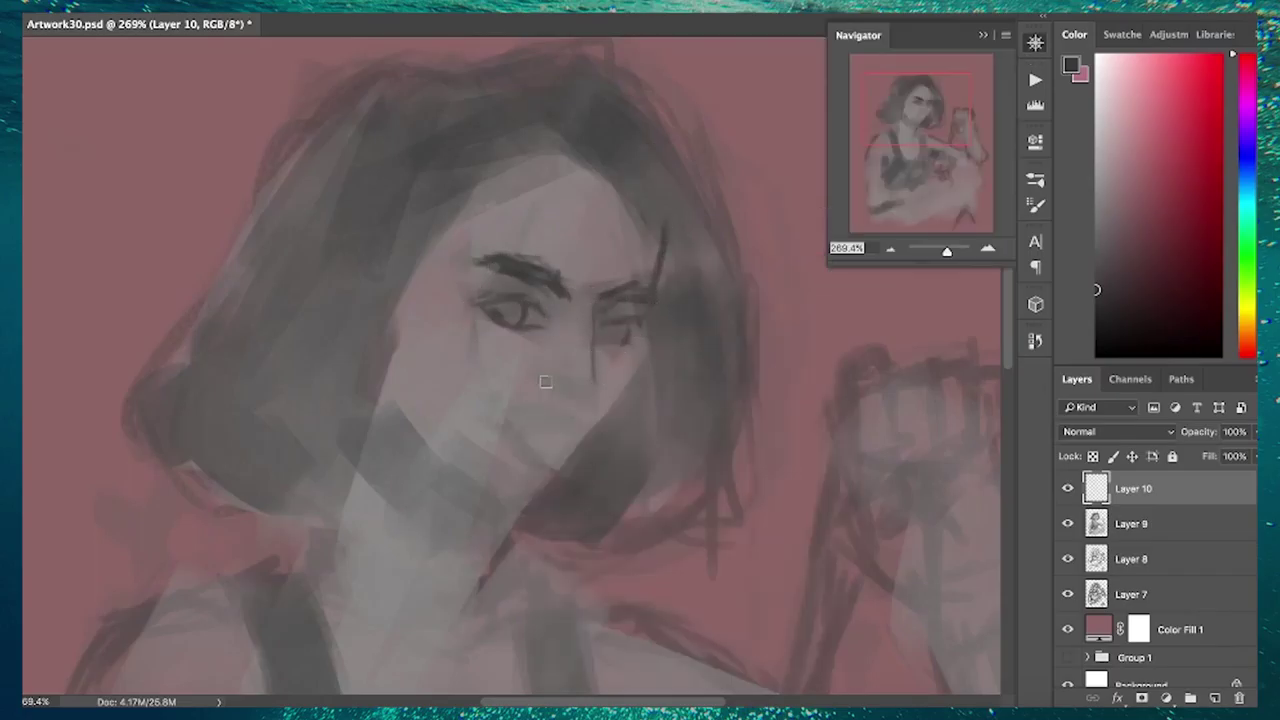
pyautogui.scroll(-3, 842, 485)
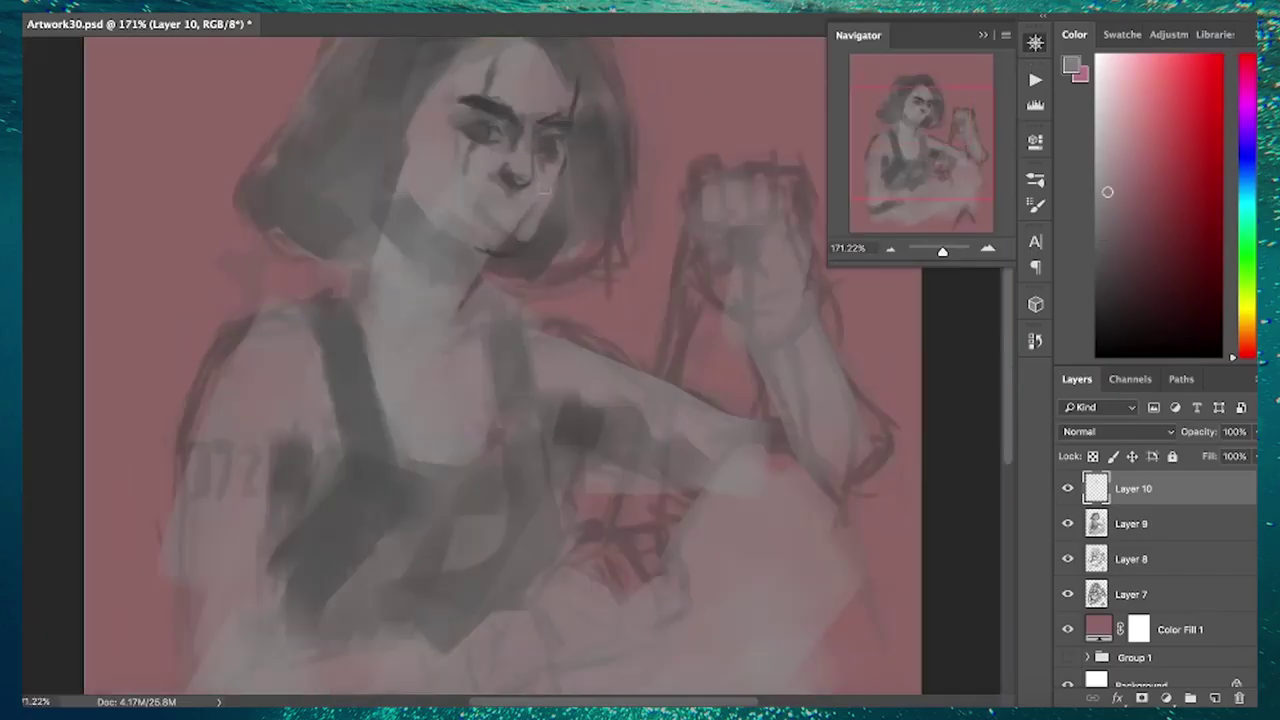
pyautogui.scroll(1, 477, 177)
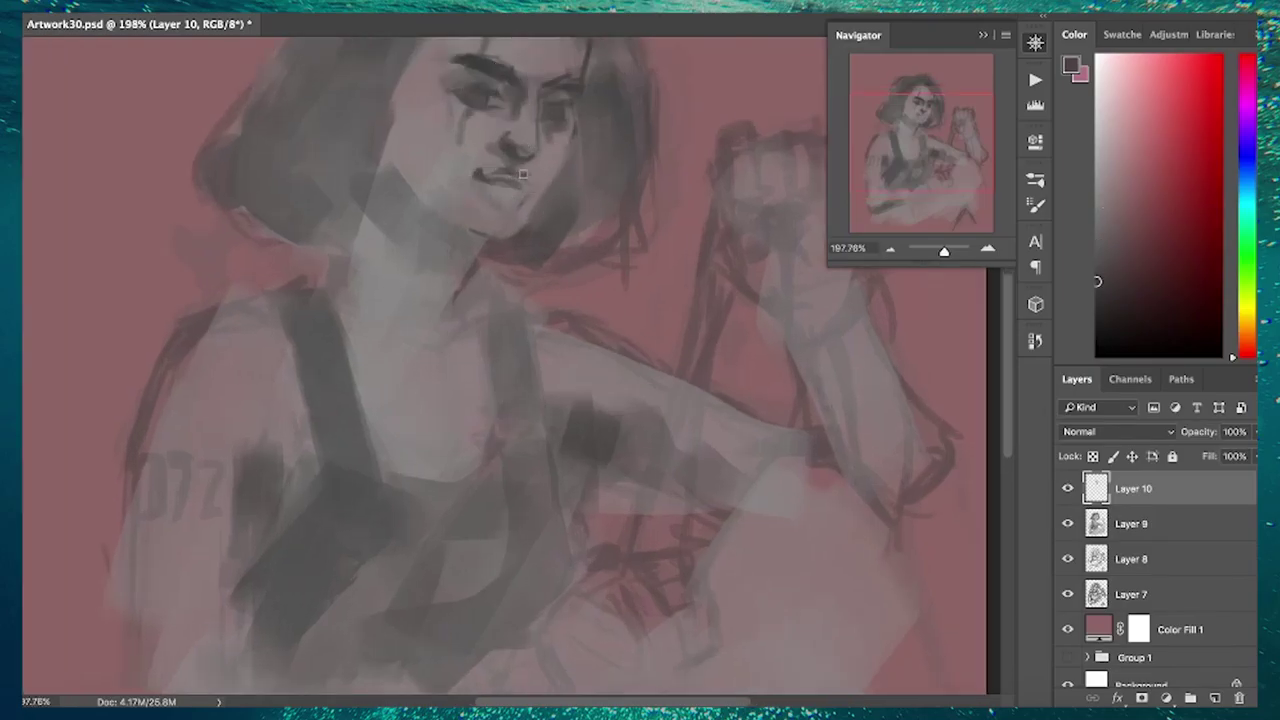
pyautogui.scroll(-2, 522, 174)
pyautogui.scroll(2, 534, 156)
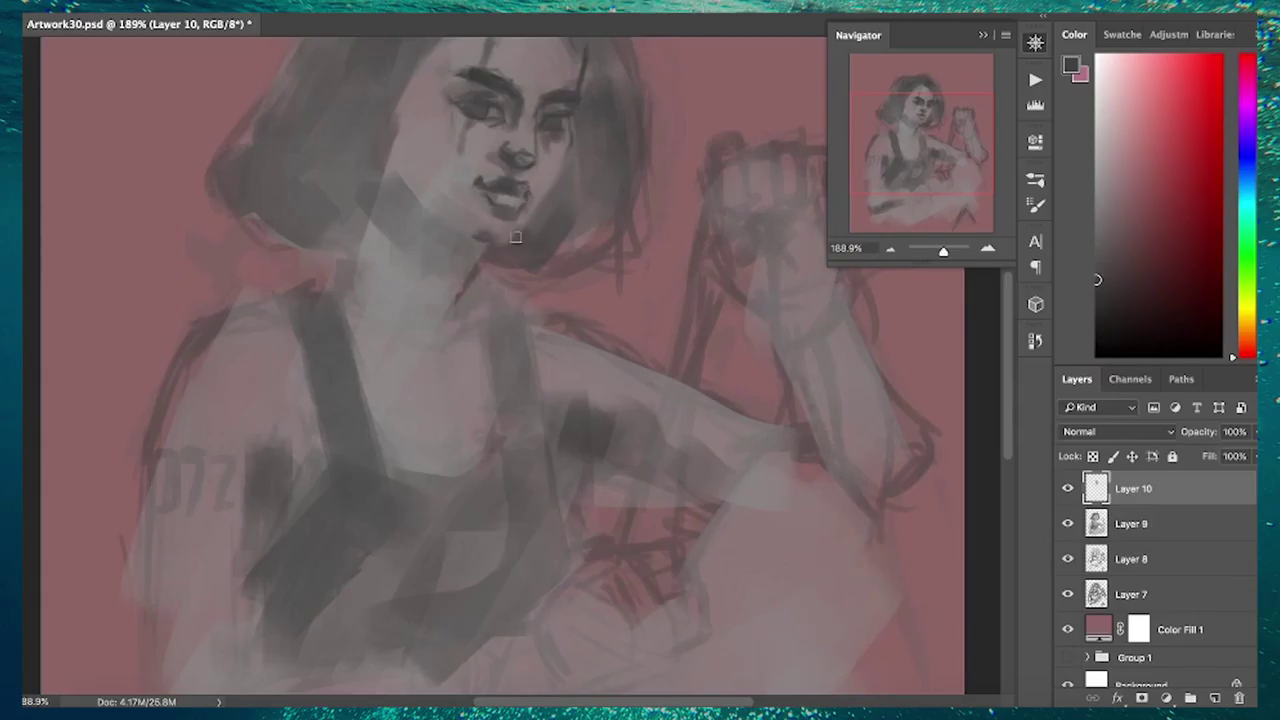
# Shade the face, cheek and neck, and darken the hair strands all around on Layer 10
pyautogui.moveTo(516, 237); pyautogui.dragTo(470, 200)
pyautogui.moveTo(420, 240); pyautogui.dragTo(370, 310)
pyautogui.moveTo(431, 118); pyautogui.dragTo(449, 166)
pyautogui.moveTo(470, 110); pyautogui.dragTo(567, 103)
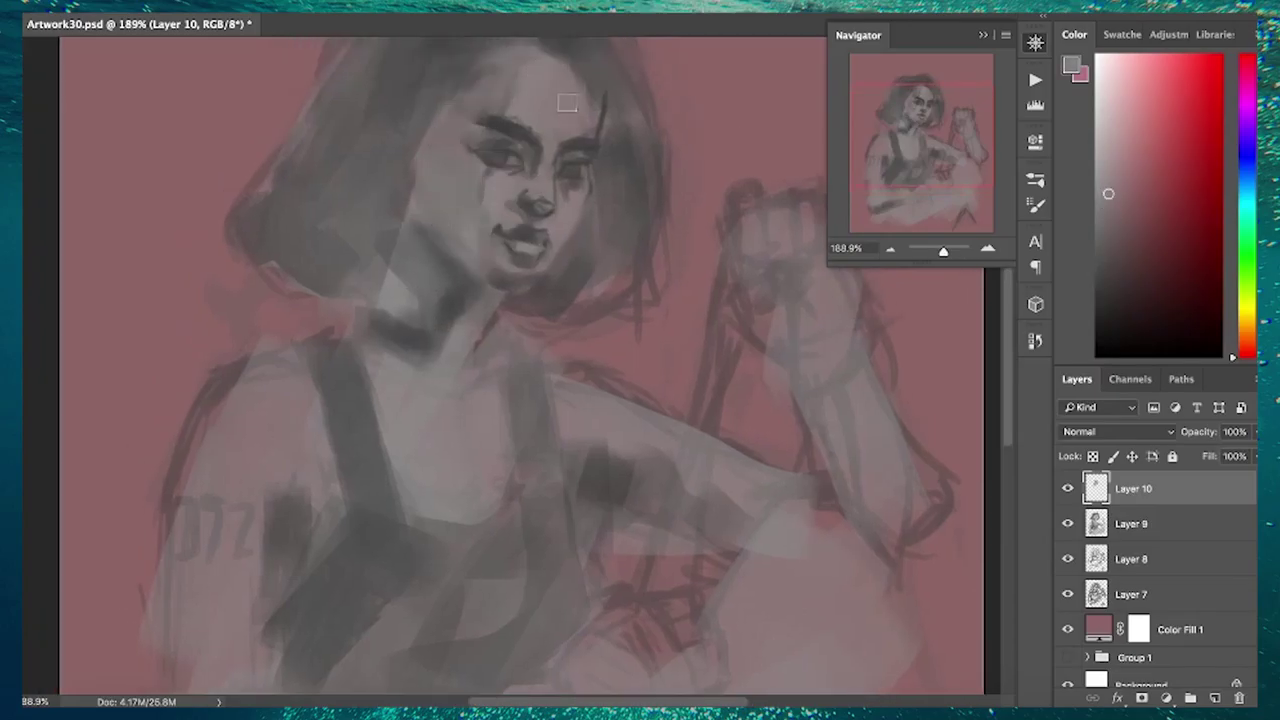
pyautogui.moveTo(474, 327); pyautogui.dragTo(390, 360)
pyautogui.moveTo(450, 250); pyautogui.dragTo(466, 329)
pyautogui.moveTo(330, 330)
pyautogui.mouseDown()
pyautogui.moveTo(422, 158)
pyautogui.moveTo(557, 106)
pyautogui.mouseUp()
pyautogui.moveTo(404, 184); pyautogui.dragTo(360, 340)
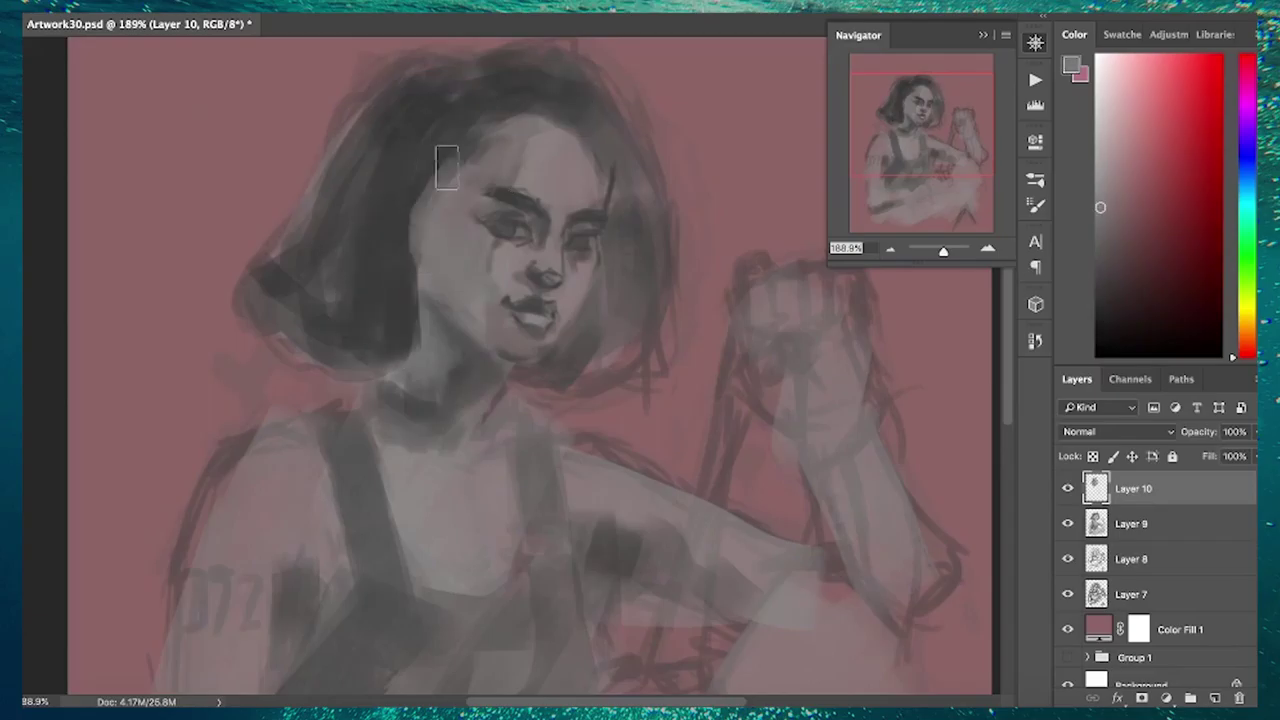
pyautogui.moveTo(560, 110); pyautogui.dragTo(650, 380)
pyautogui.moveTo(600, 320); pyautogui.dragTo(690, 350)
pyautogui.moveTo(350, 290); pyautogui.dragTo(260, 370)
pyautogui.moveTo(430, 160); pyautogui.dragTo(591, 149)
# Use a lighter grey sampled from the face to refine the neck, jaw line and nearby hair
pyautogui.keyDown('alt'); pyautogui.click(562, 187); pyautogui.keyUp('alt')
pyautogui.moveTo(440, 300); pyautogui.dragTo(470, 340)
pyautogui.moveTo(614, 386)
pyautogui.mouseDown()
pyautogui.moveTo(449, 349)
pyautogui.moveTo(506, 300)
pyautogui.moveTo(520, 380)
pyautogui.mouseUp()
pyautogui.moveTo(425, 250); pyautogui.dragTo(491, 123)
pyautogui.moveTo(430, 390); pyautogui.dragTo(551, 371)
pyautogui.moveTo(530, 130)
pyautogui.mouseDown()
pyautogui.moveTo(631, 143)
pyautogui.moveTo(680, 260)
pyautogui.mouseUp()
pyautogui.moveTo(525, 380); pyautogui.dragTo(500, 455)
# Draw the tank-top straps, neckline, torso, arm and the lower torso with crossed hand
pyautogui.moveTo(400, 400); pyautogui.dragTo(360, 440)
pyautogui.moveTo(520, 450); pyautogui.dragTo(505, 320)
pyautogui.moveTo(300, 318); pyautogui.dragTo(345, 295)
pyautogui.moveTo(340, 300); pyautogui.dragTo(400, 460)
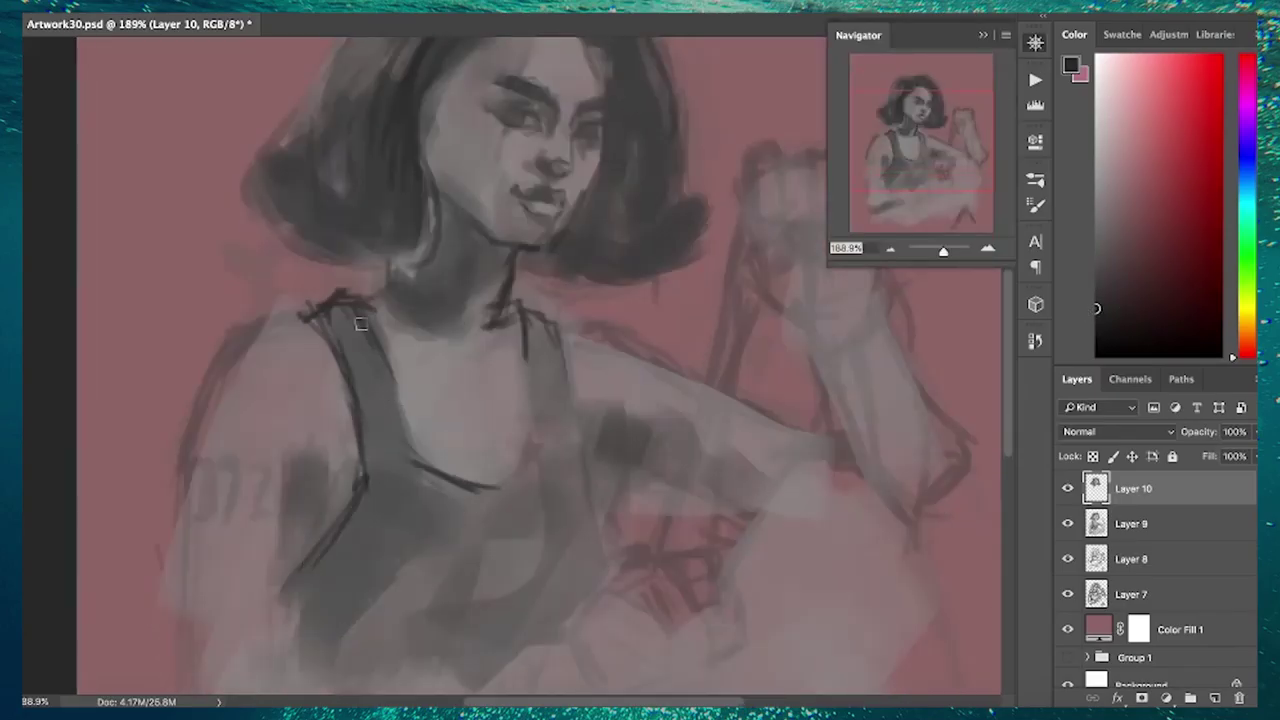
pyautogui.moveTo(525, 310); pyautogui.dragTo(555, 410)
pyautogui.moveTo(455, 475); pyautogui.dragTo(530, 450)
pyautogui.moveTo(540, 326); pyautogui.dragTo(565, 460)
pyautogui.moveTo(210, 375); pyautogui.dragTo(190, 460)
pyautogui.moveTo(560, 455); pyautogui.dragTo(515, 525)
pyautogui.moveTo(330, 320)
pyautogui.mouseDown()
pyautogui.moveTo(318, 505)
pyautogui.moveTo(600, 455)
pyautogui.mouseUp()
pyautogui.moveTo(480, 485)
pyautogui.mouseDown()
pyautogui.moveTo(490, 570)
pyautogui.moveTo(590, 545)
pyautogui.mouseUp()
# Draw the number 172 on the arm, the lower arm line, and outline the hand and fist
pyautogui.moveTo(360, 605); pyautogui.dragTo(500, 565)
pyautogui.moveTo(222, 285); pyautogui.dragTo(240, 325)
pyautogui.moveTo(250, 275); pyautogui.dragTo(290, 280)
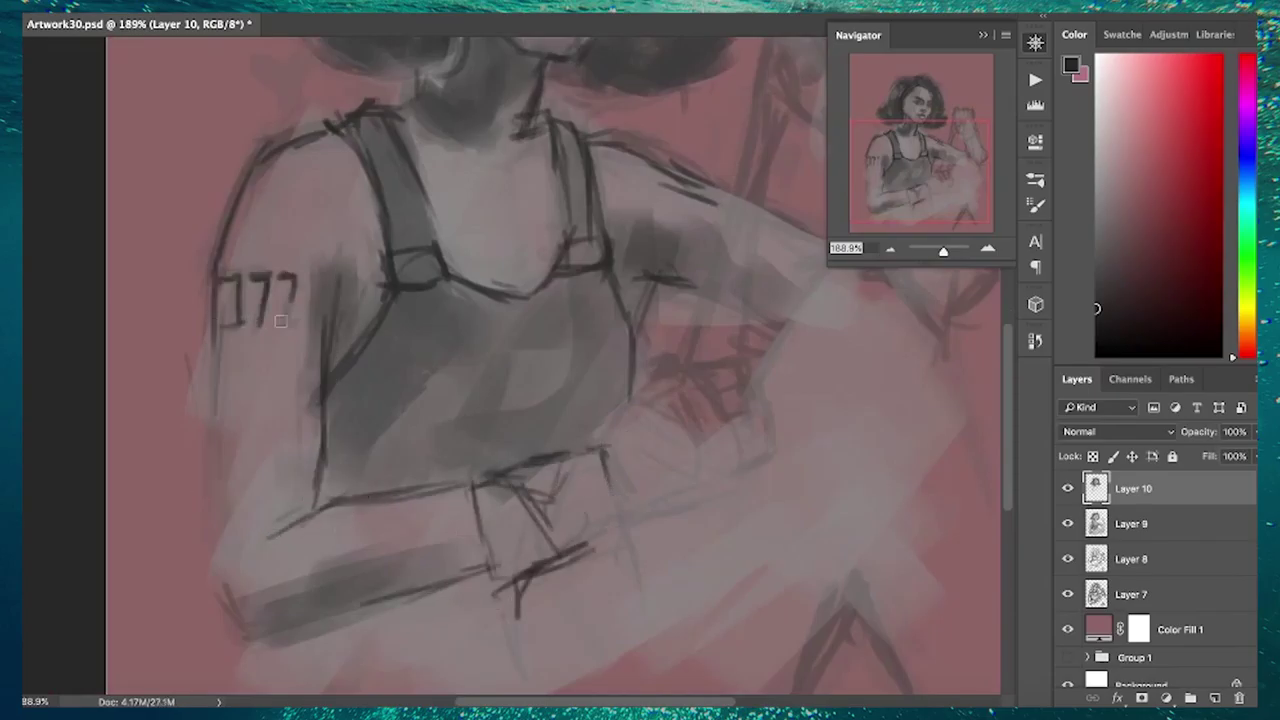
pyautogui.moveTo(770, 340); pyautogui.dragTo(692, 430)
pyautogui.moveTo(550, 510); pyautogui.dragTo(640, 465)
pyautogui.moveTo(660, 530); pyautogui.dragTo(650, 590)
pyautogui.moveTo(555, 520); pyautogui.dragTo(590, 450)
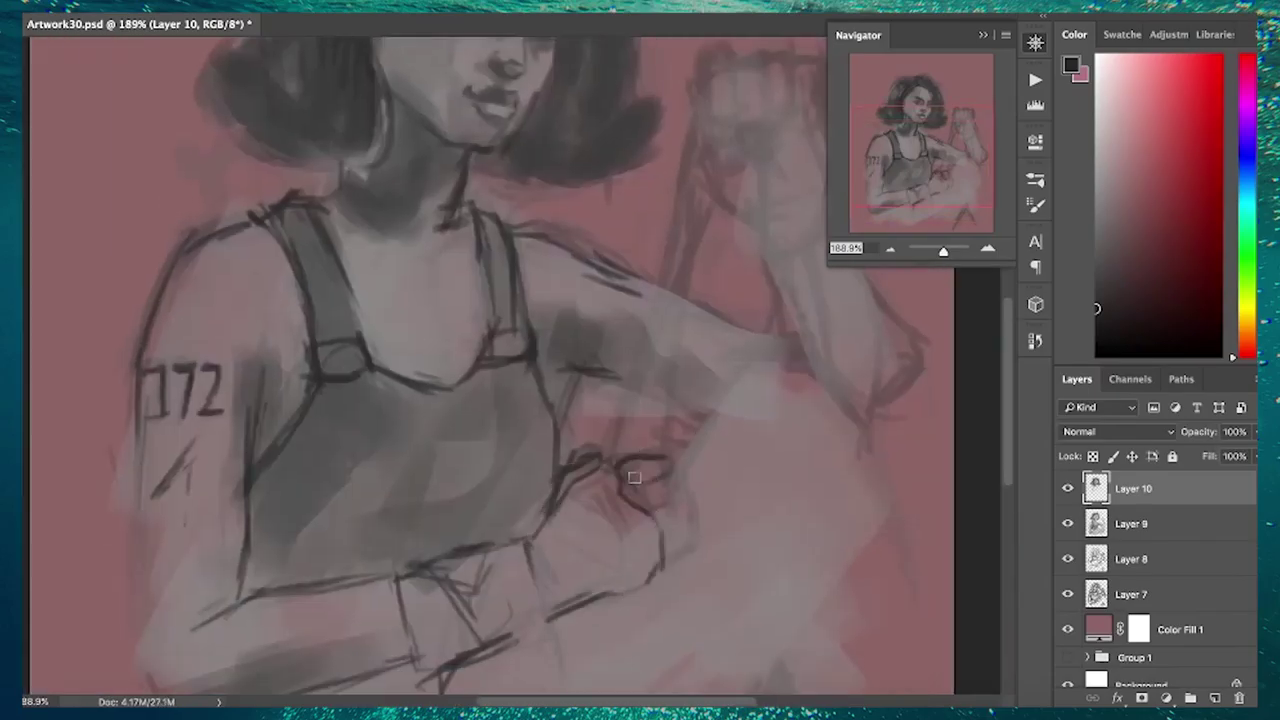
pyautogui.moveTo(671, 482)
pyautogui.mouseDown()
pyautogui.moveTo(637, 450)
pyautogui.moveTo(690, 170)
pyautogui.mouseUp()
# Draw the raised fist's knuckles and forearm with the long wrap strip beside it
pyautogui.moveTo(705, 200); pyautogui.dragTo(662, 455)
pyautogui.moveTo(700, 310); pyautogui.dragTo(770, 330)
pyautogui.moveTo(730, 317); pyautogui.dragTo(691, 457)
pyautogui.moveTo(685, 190)
pyautogui.mouseDown()
pyautogui.moveTo(673, 280)
pyautogui.moveTo(648, 285)
pyautogui.mouseUp()
pyautogui.moveTo(652, 326); pyautogui.dragTo(710, 348)
pyautogui.moveTo(690, 200); pyautogui.dragTo(700, 290)
pyautogui.moveTo(745, 200); pyautogui.dragTo(723, 292)
pyautogui.moveTo(772, 208); pyautogui.dragTo(760, 295)
pyautogui.moveTo(725, 295); pyautogui.dragTo(705, 385)
pyautogui.moveTo(790, 300); pyautogui.dragTo(810, 550)
pyautogui.moveTo(740, 400); pyautogui.dragTo(765, 545)
pyautogui.moveTo(648, 250); pyautogui.dragTo(625, 415)
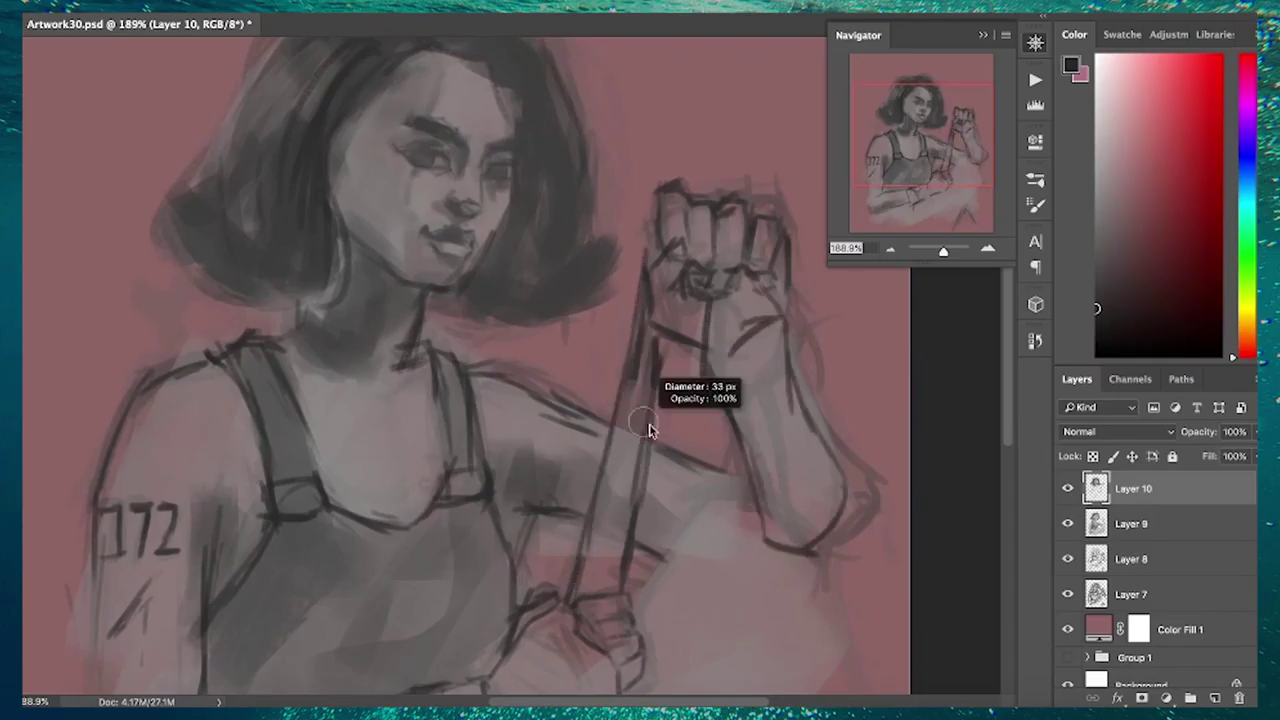
# Zoom out and pan to view the whole figure on the canvas
pyautogui.scroll(-3, 648, 430)
pyautogui.moveTo(569, 196); pyautogui.dragTo(599, 291)
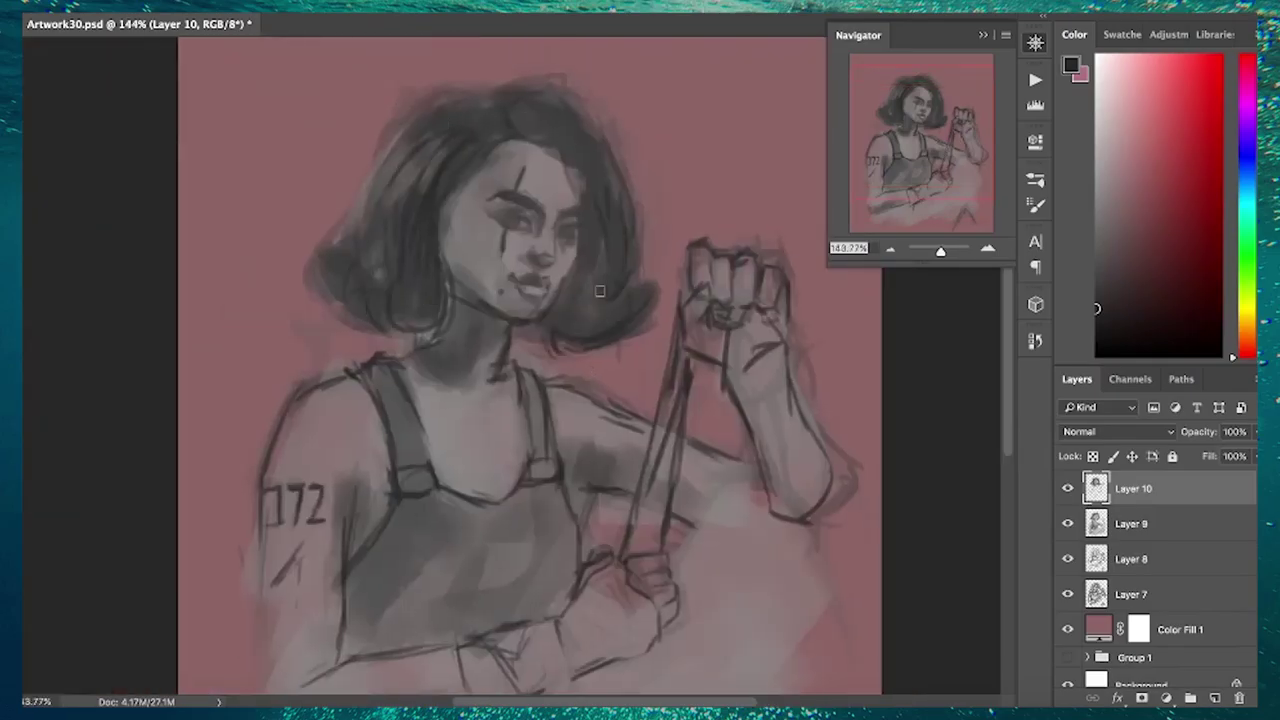
pyautogui.scroll(-3, 450, 265)
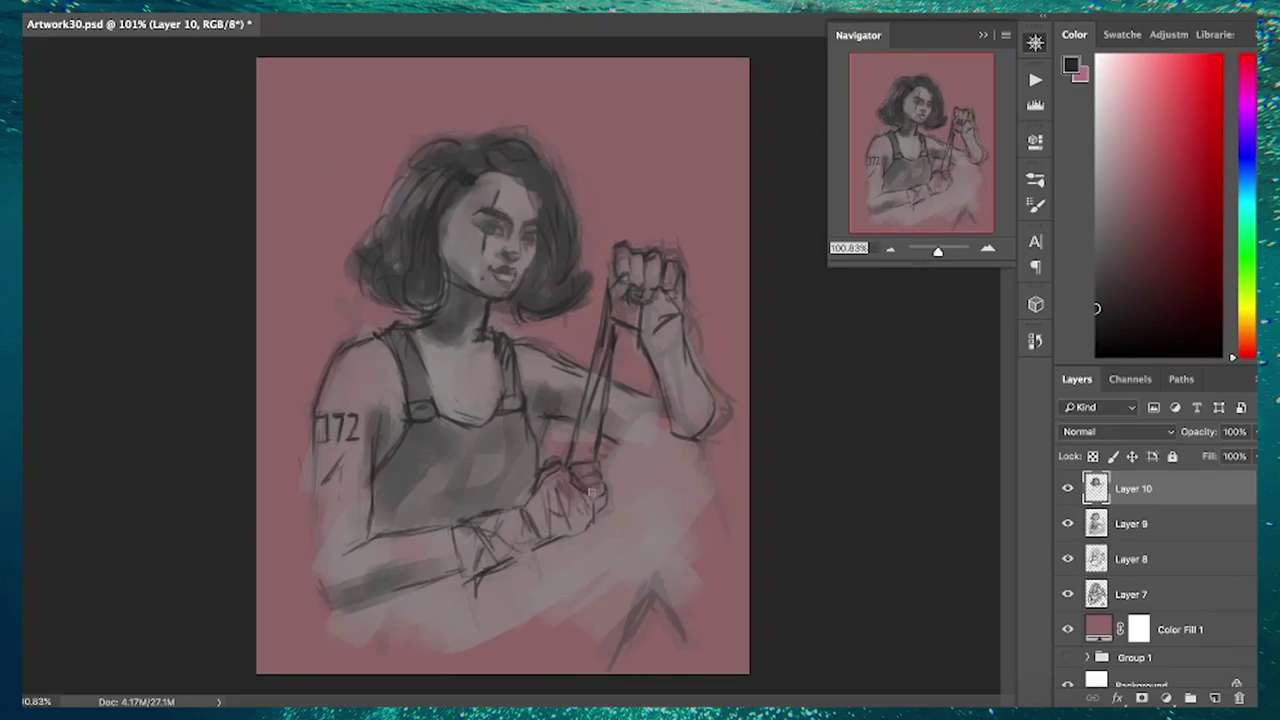
# On Layer 9, paint dark grey tones across the chest and lower body
pyautogui.hotkey('alt', '[')
pyautogui.click(1036, 180)
pyautogui.moveTo(340, 630); pyautogui.dragTo(620, 540)
pyautogui.moveTo(560, 620); pyautogui.dragTo(720, 450)
pyautogui.moveTo(520, 590); pyautogui.dragTo(660, 440)
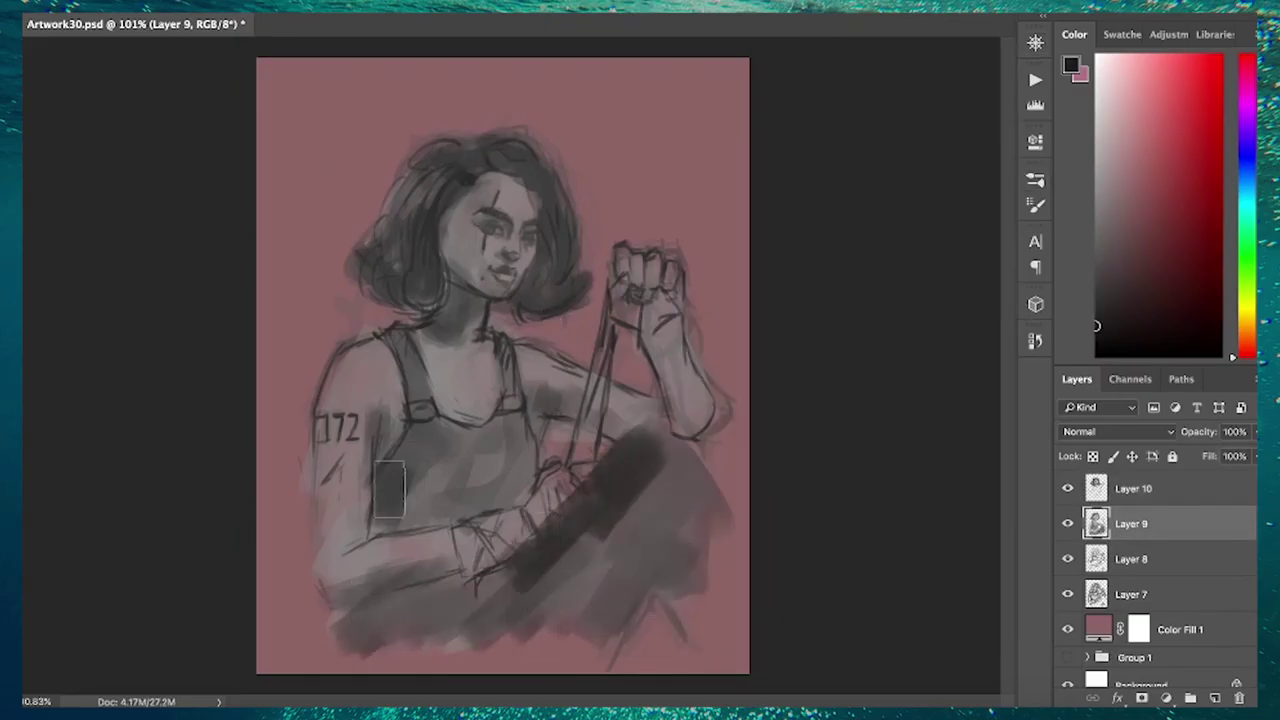
pyautogui.moveTo(380, 500); pyautogui.dragTo(530, 420)
pyautogui.moveTo(360, 630); pyautogui.dragTo(651, 474)
pyautogui.moveTo(610, 300); pyautogui.dragTo(585, 470)
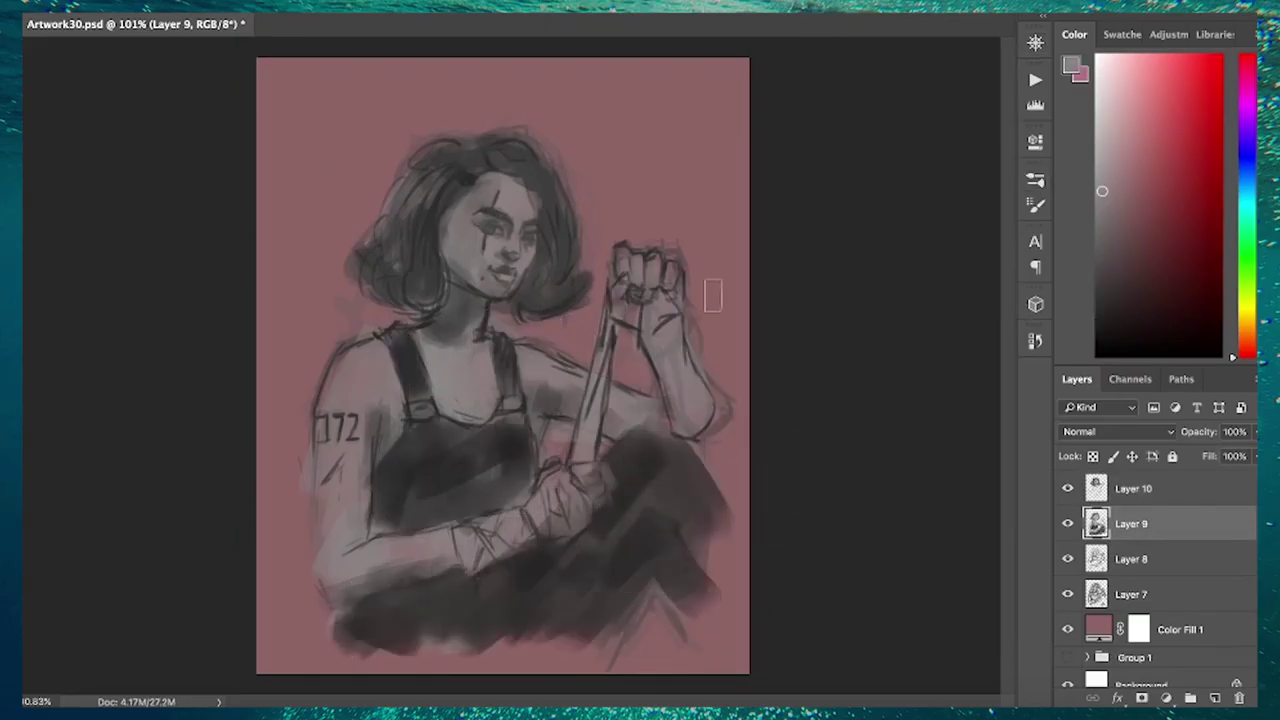
# Back on Layer 10, mirror the view and add darker strokes to the hair and arm
pyautogui.hotkey('alt', ']')
pyautogui.scroll(3, 500, 380)
pyautogui.press('h')
pyautogui.press('h')
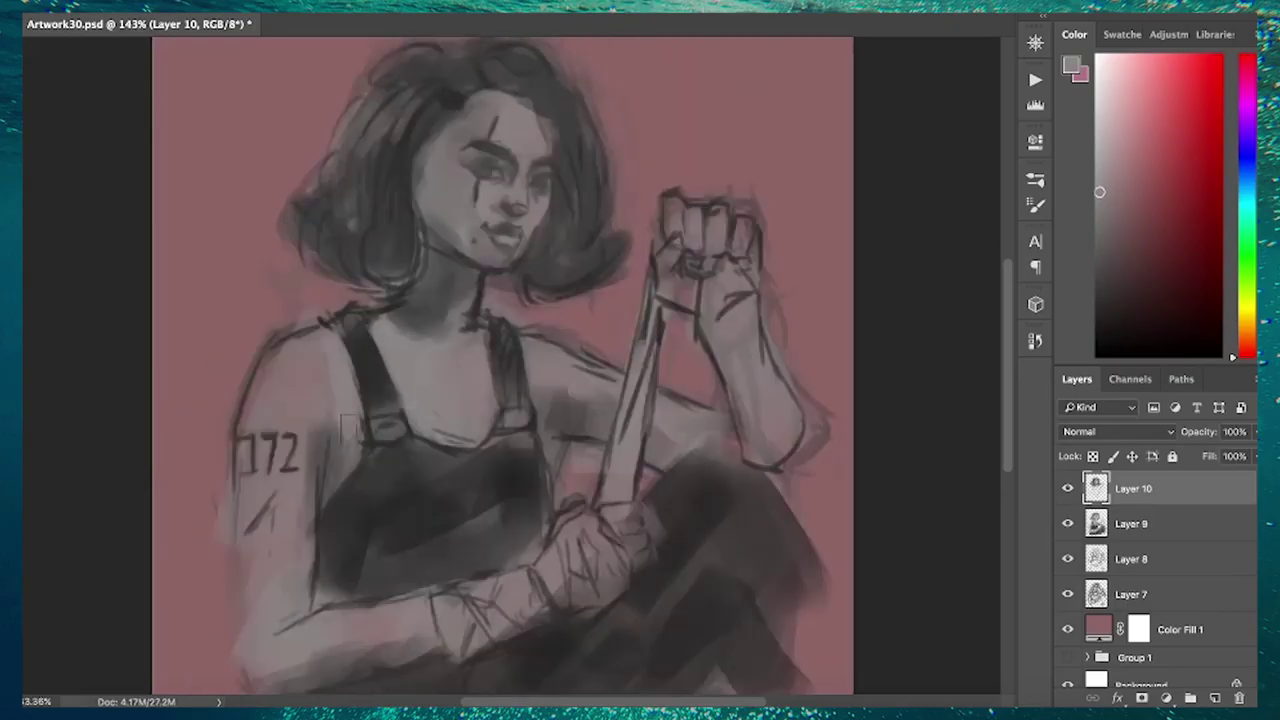
pyautogui.moveTo(490, 100); pyautogui.dragTo(440, 200)
pyautogui.moveTo(260, 340); pyautogui.dragTo(300, 430)
pyautogui.hotkey('ctrl', '-')
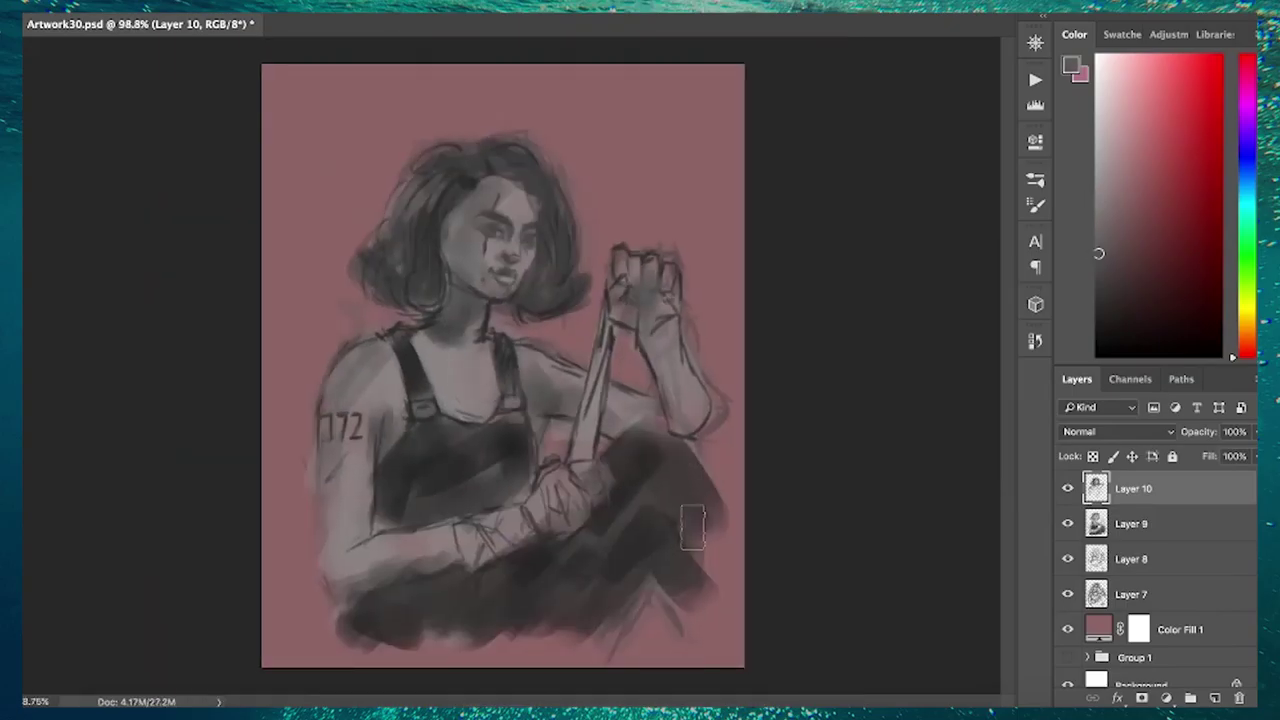
# Merge the sketch layers and reshape the head and hand with Free Transform
pyautogui.hotkey('ctrl', 'e')
pyautogui.hotkey('ctrl', 't')
pyautogui.moveTo(344, 291); pyautogui.dragTo(617, 74)
pyautogui.press('Return')
pyautogui.moveTo(643, 197); pyautogui.dragTo(670, 292)
pyautogui.hotkey('ctrl', 't')
pyautogui.press('Return')
# Sample the dark hair colour and repaint the hair outline narrower on both sides
pyautogui.scroll(3, 527, 176)
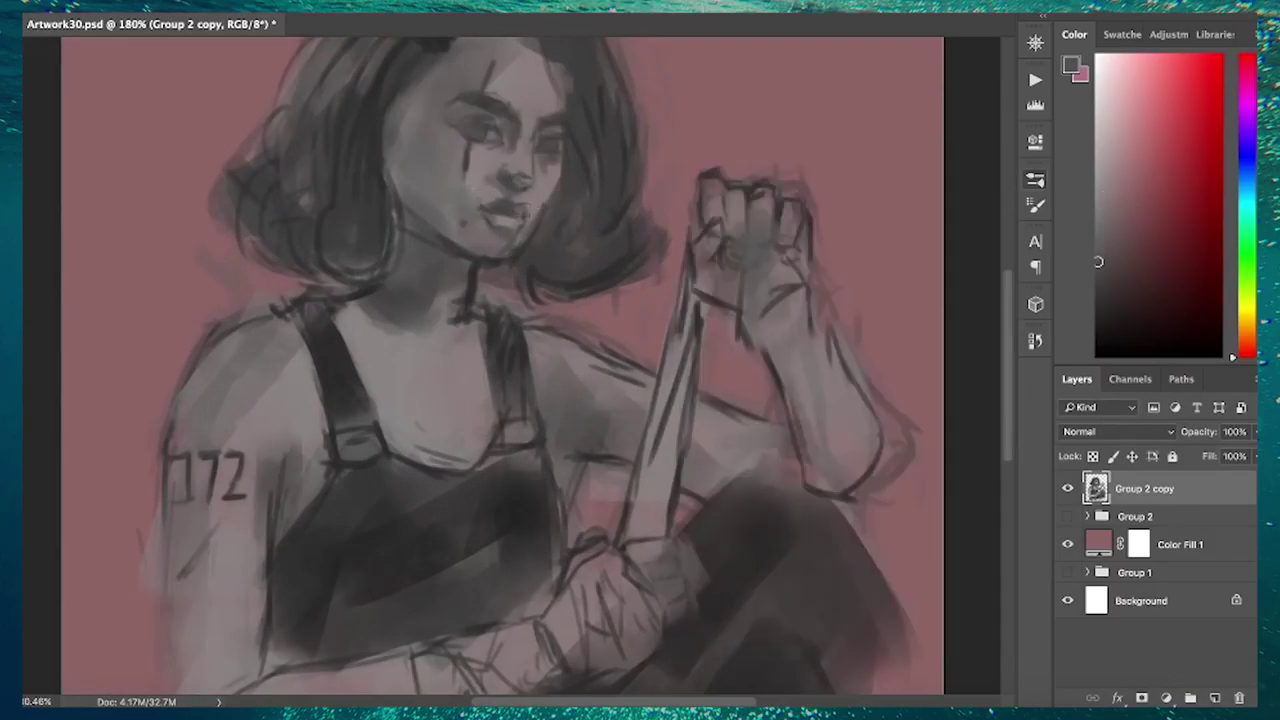
pyautogui.keyDown('alt'); pyautogui.click(519, 170); pyautogui.keyUp('alt')
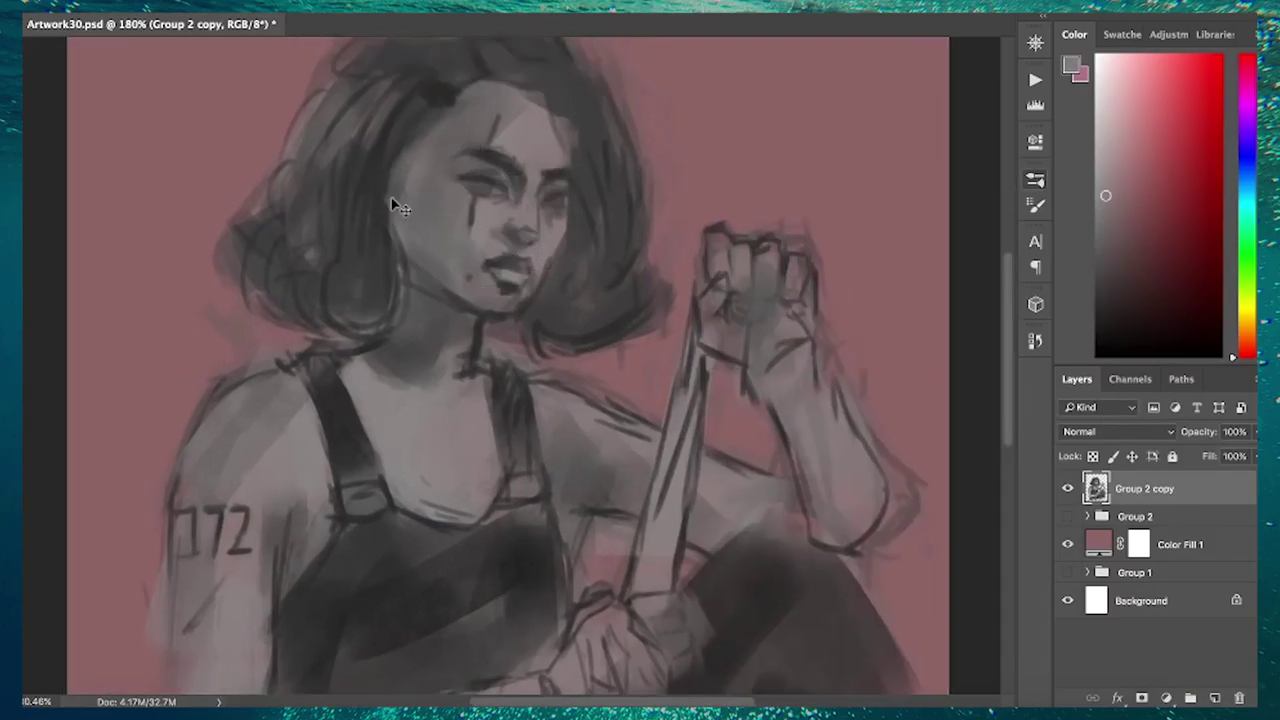
pyautogui.keyDown('alt'); pyautogui.click(400, 168); pyautogui.keyUp('alt')
pyautogui.hotkey('ctrl', '0')
pyautogui.moveTo(372, 205); pyautogui.dragTo(345, 295)
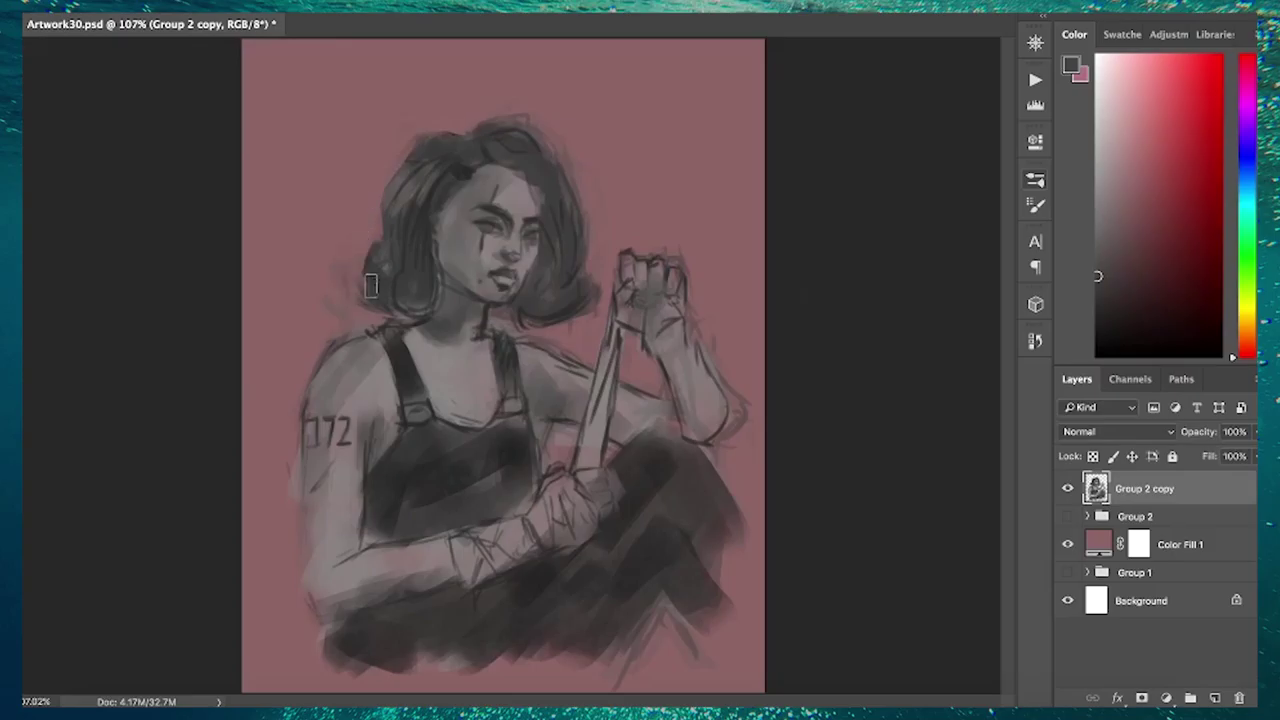
pyautogui.moveTo(570, 150); pyautogui.dragTo(592, 310)
pyautogui.moveTo(375, 215); pyautogui.dragTo(370, 300)
pyautogui.moveTo(575, 255); pyautogui.dragTo(575, 320)
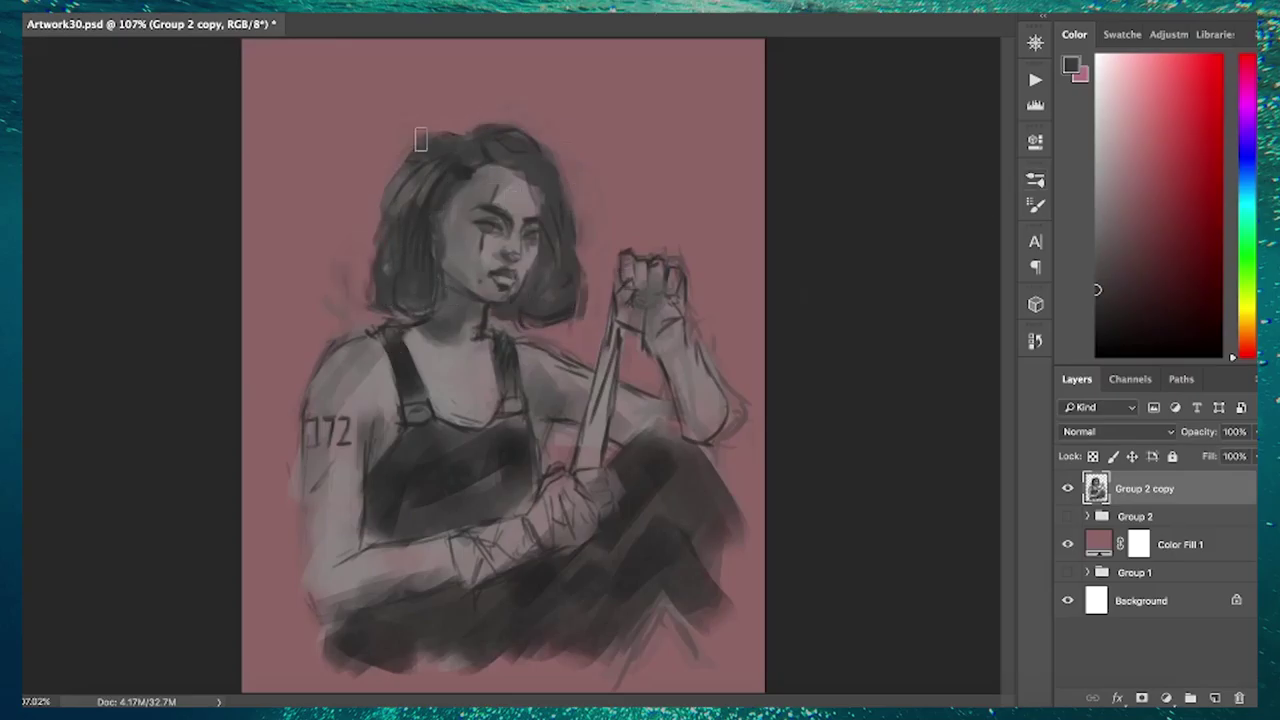
# Trim and darken the right arm and body, adding a dark grey patch on the left shoulder
pyautogui.moveTo(655, 650); pyautogui.dragTo(699, 228)
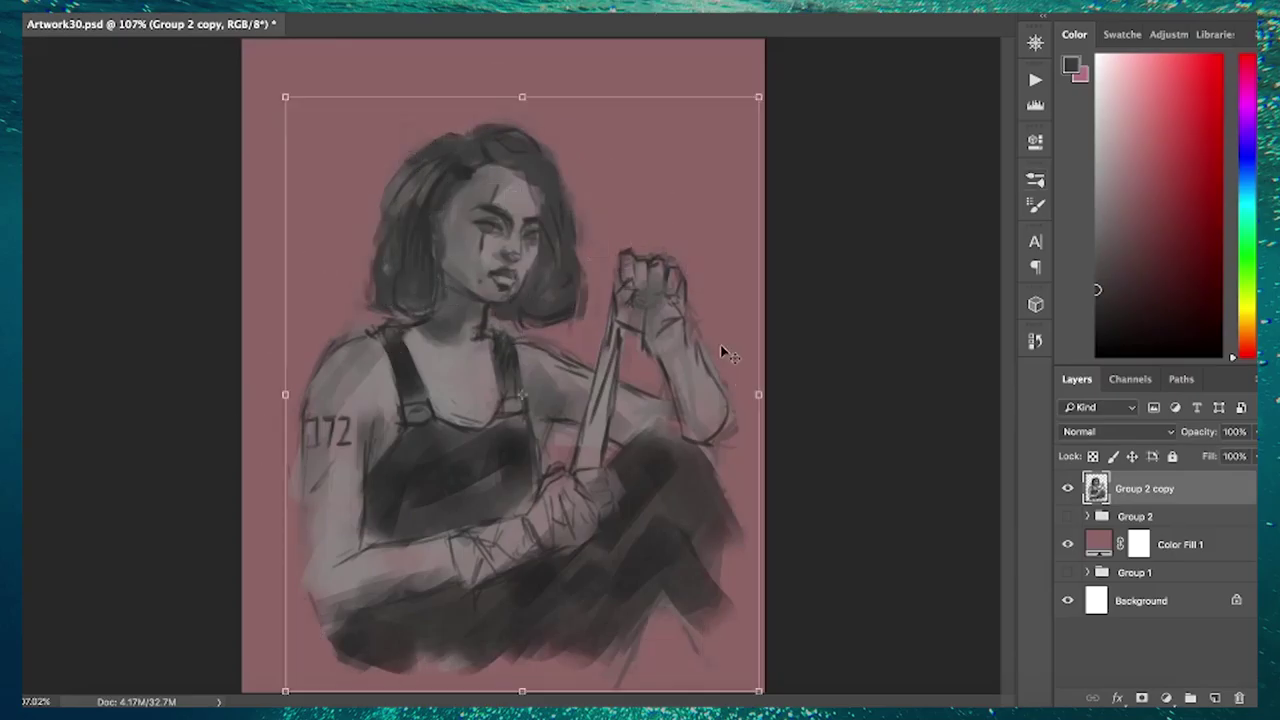
pyautogui.moveTo(671, 491); pyautogui.dragTo(715, 610)
pyautogui.moveTo(660, 451); pyautogui.dragTo(500, 480)
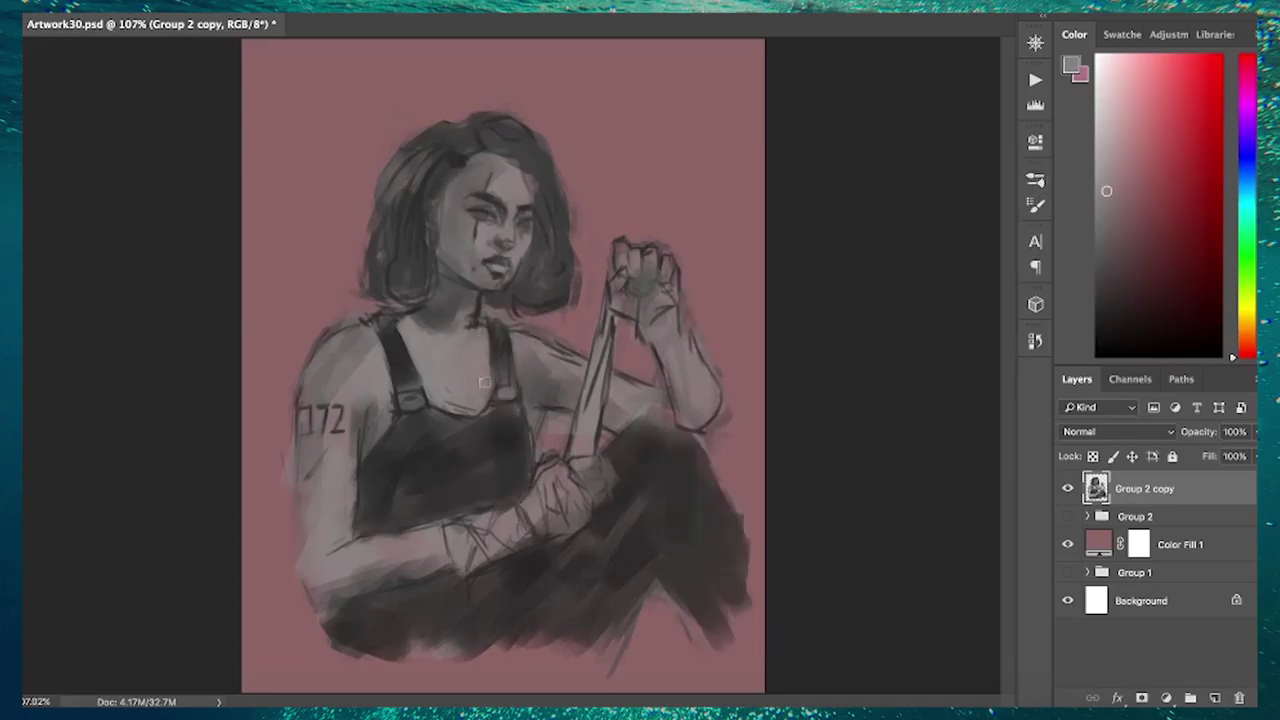
pyautogui.keyDown('alt'); pyautogui.click(476, 347); pyautogui.keyUp('alt')
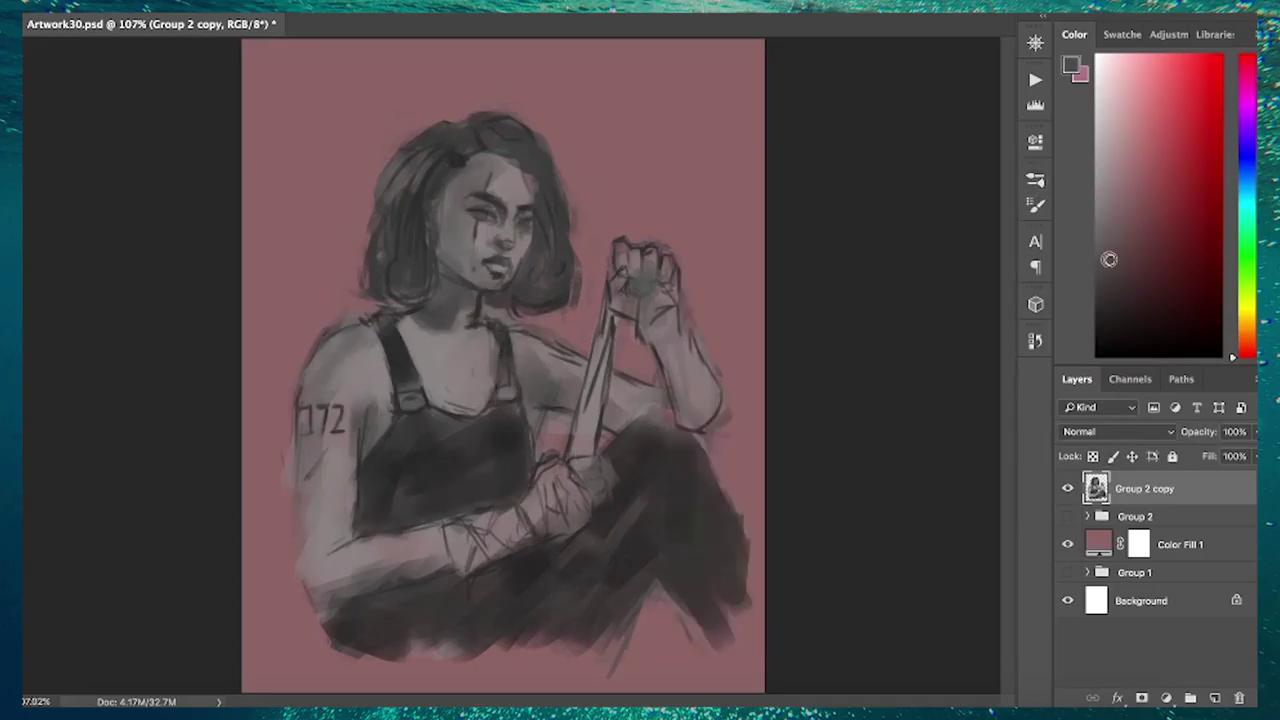
pyautogui.moveTo(345, 300); pyautogui.dragTo(335, 322)
pyautogui.rightClick(592, 280)
pyautogui.click(587, 350)
pyautogui.moveTo(600, 435); pyautogui.dragTo(680, 434)
# Add a new Overlay layer and start painting the hair dark red
pyautogui.hotkey('ctrl', 't')
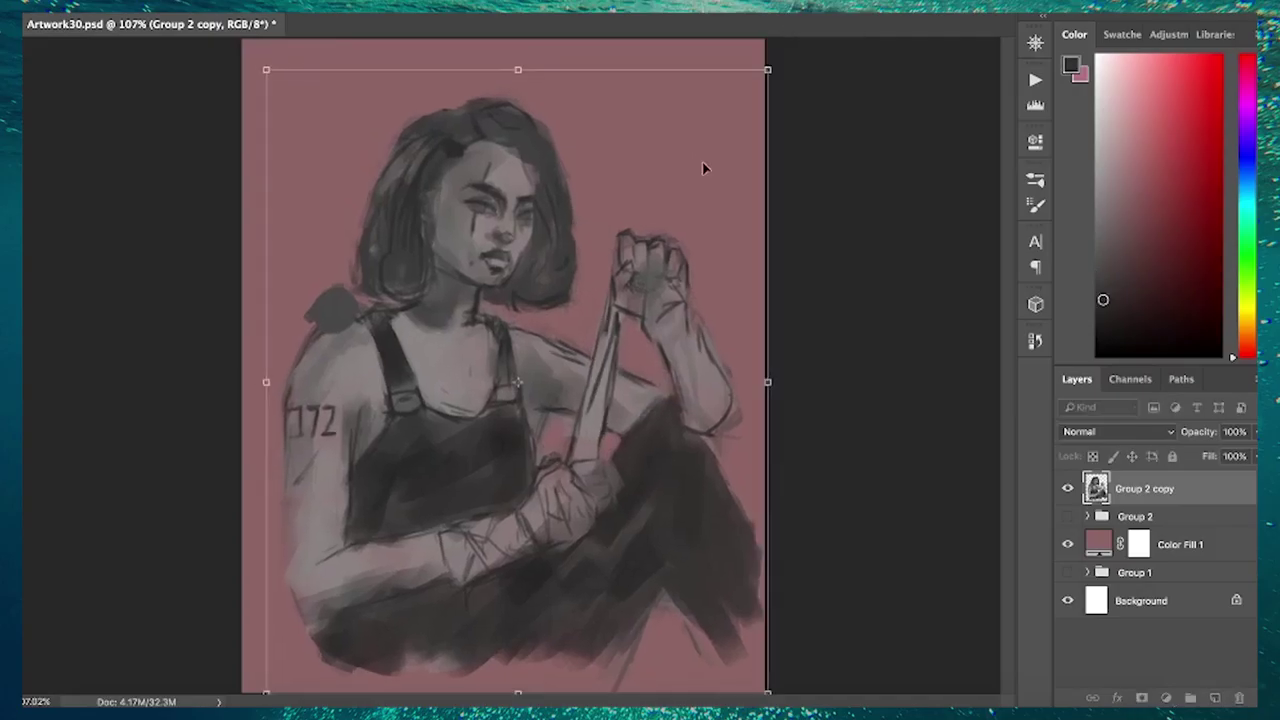
pyautogui.press('Escape')
pyautogui.hotkey('ctrl', '0')
pyautogui.hotkey('ctrl', 'shift', 'alt', 'n')
pyautogui.click(1166, 205)
pyautogui.moveTo(380, 285); pyautogui.dragTo(540, 200)
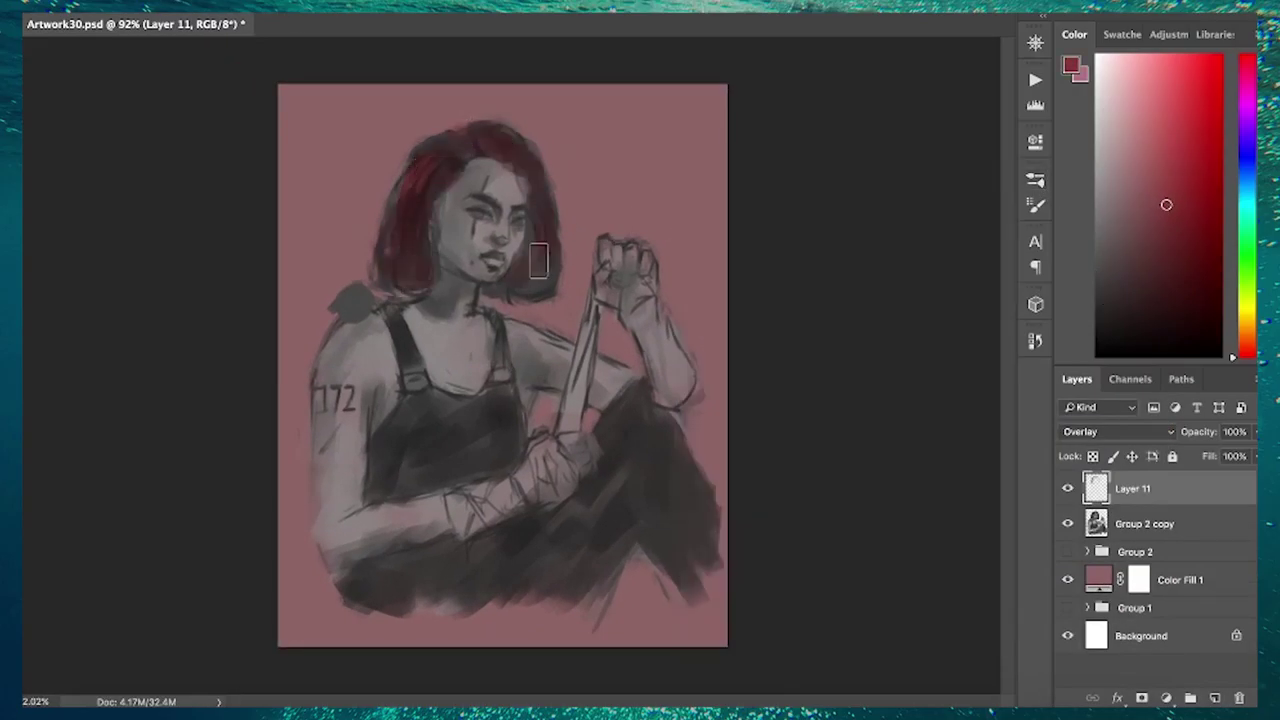
# Finish the red hair and paint light peach skin on the face, chest, arms and fist
pyautogui.moveTo(550, 290); pyautogui.dragTo(375, 200)
pyautogui.moveTo(440, 285); pyautogui.dragTo(560, 230)
pyautogui.click(1248, 340)
pyautogui.click(1138, 105)
pyautogui.moveTo(470, 195)
pyautogui.mouseDown()
pyautogui.moveTo(500, 265)
pyautogui.moveTo(470, 380)
pyautogui.mouseUp()
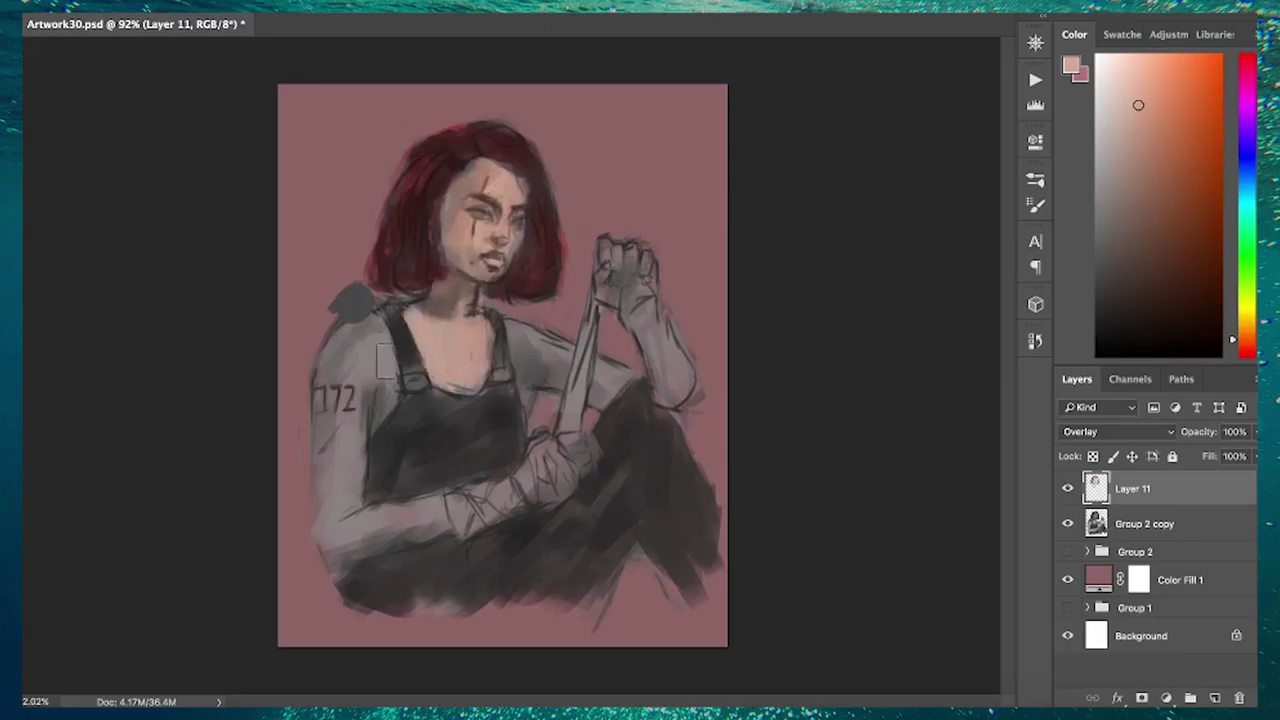
pyautogui.moveTo(340, 340); pyautogui.dragTo(330, 550)
pyautogui.moveTo(530, 340)
pyautogui.mouseDown()
pyautogui.moveTo(630, 262)
pyautogui.moveTo(580, 450)
pyautogui.mouseUp()
# Layer a second skin tone over the face, fist, left arm and collar
pyautogui.click(1149, 158)
pyautogui.moveTo(455, 295); pyautogui.dragTo(465, 200)
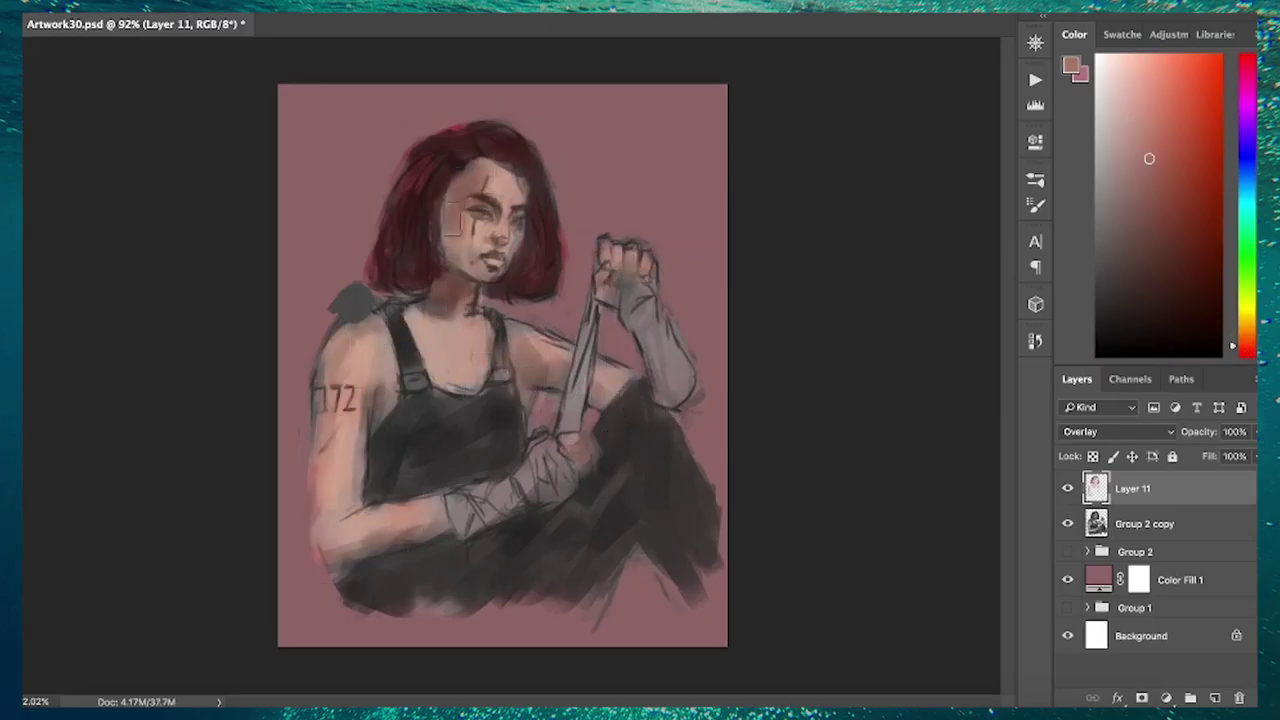
pyautogui.moveTo(530, 345); pyautogui.dragTo(610, 378)
pyautogui.moveTo(360, 360); pyautogui.dragTo(372, 468)
pyautogui.moveTo(335, 400); pyautogui.dragTo(330, 555)
# Paint teal eyes, red lips, pink cheek streaks and warm strokes on the arm
pyautogui.moveTo(410, 290); pyautogui.dragTo(478, 385)
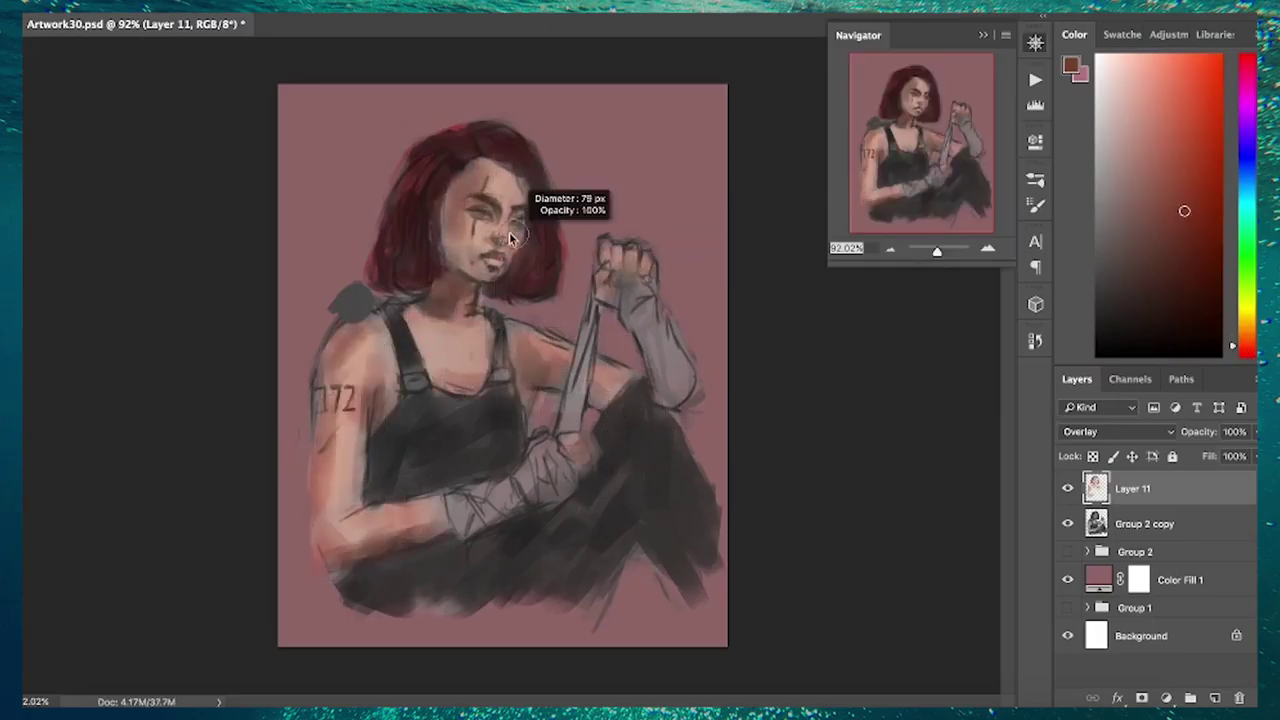
pyautogui.moveTo(484, 252); pyautogui.dragTo(504, 265)
pyautogui.click(1247, 190)
pyautogui.click(1248, 352)
pyautogui.click(1138, 103)
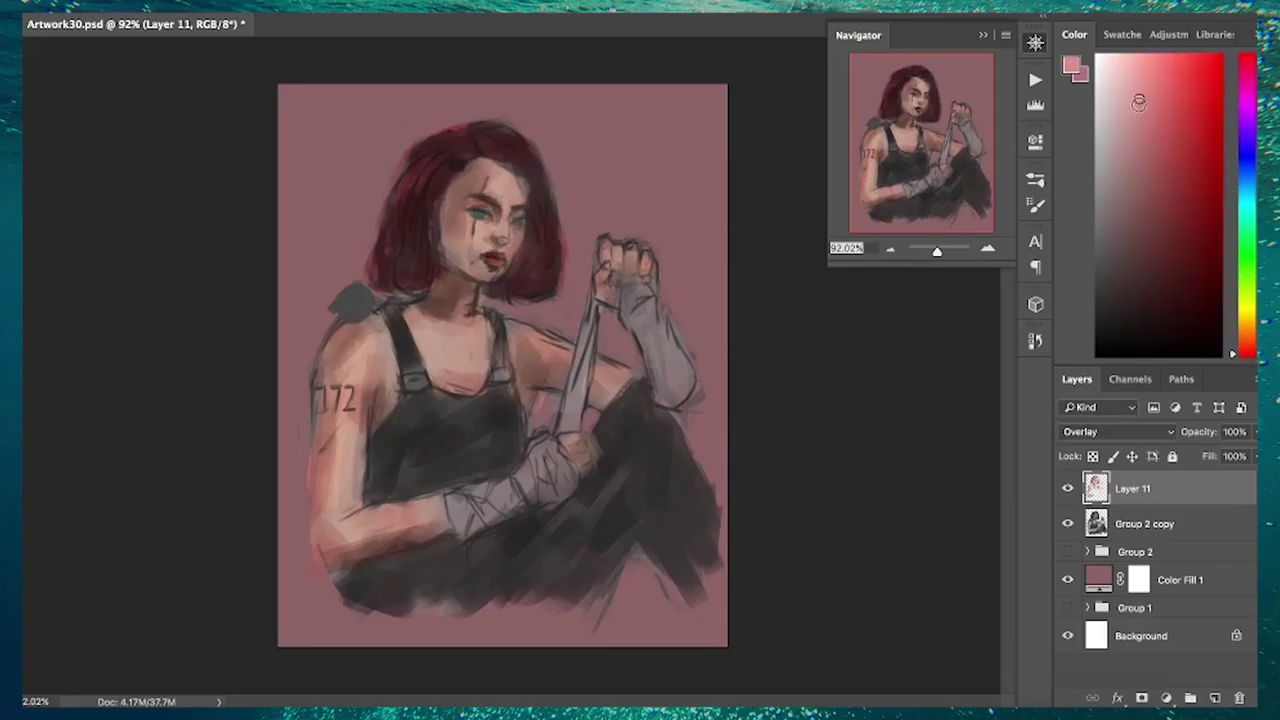
pyautogui.scroll(3, 480, 250)
pyautogui.moveTo(474, 226); pyautogui.dragTo(470, 262)
pyautogui.moveTo(470, 290)
pyautogui.mouseDown()
pyautogui.moveTo(490, 318)
pyautogui.moveTo(463, 300)
pyautogui.mouseUp()
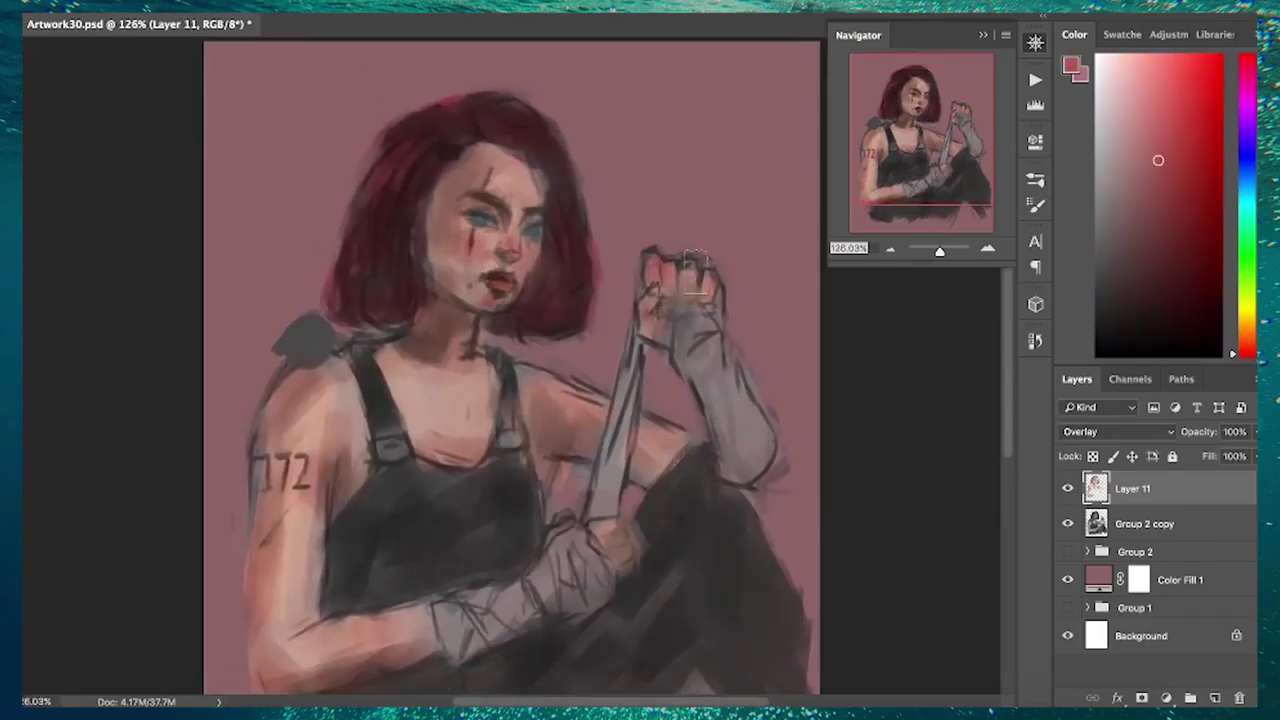
pyautogui.moveTo(300, 600); pyautogui.dragTo(290, 630)
# Add Layer 12 above Layer 11 and pick a dark maroon colour
pyautogui.scroll(-3, 480, 350)
pyautogui.click(1137, 161)
pyautogui.click(1214, 698)
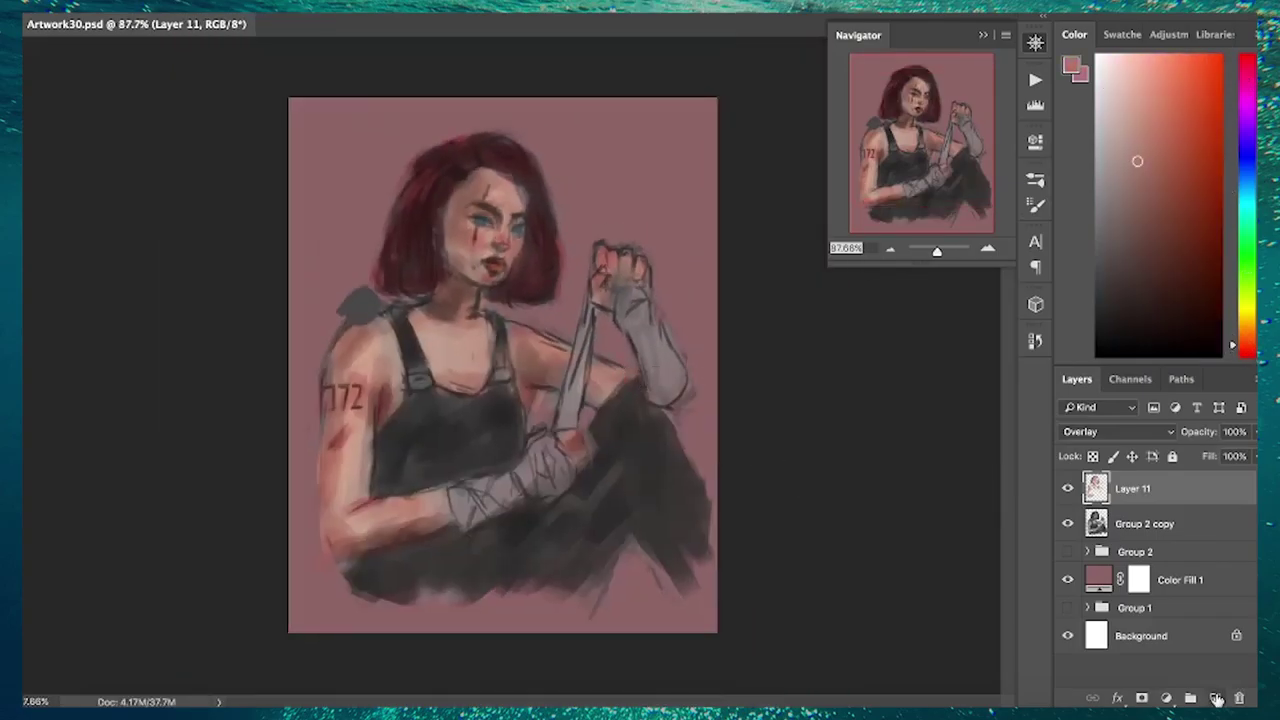
pyautogui.scroll(5, 480, 300)
pyautogui.scroll(2, 575, 370)
pyautogui.keyDown('alt'); pyautogui.click(569, 283); pyautogui.keyUp('alt')
pyautogui.keyDown('alt'); pyautogui.click(513, 253); pyautogui.keyUp('alt')
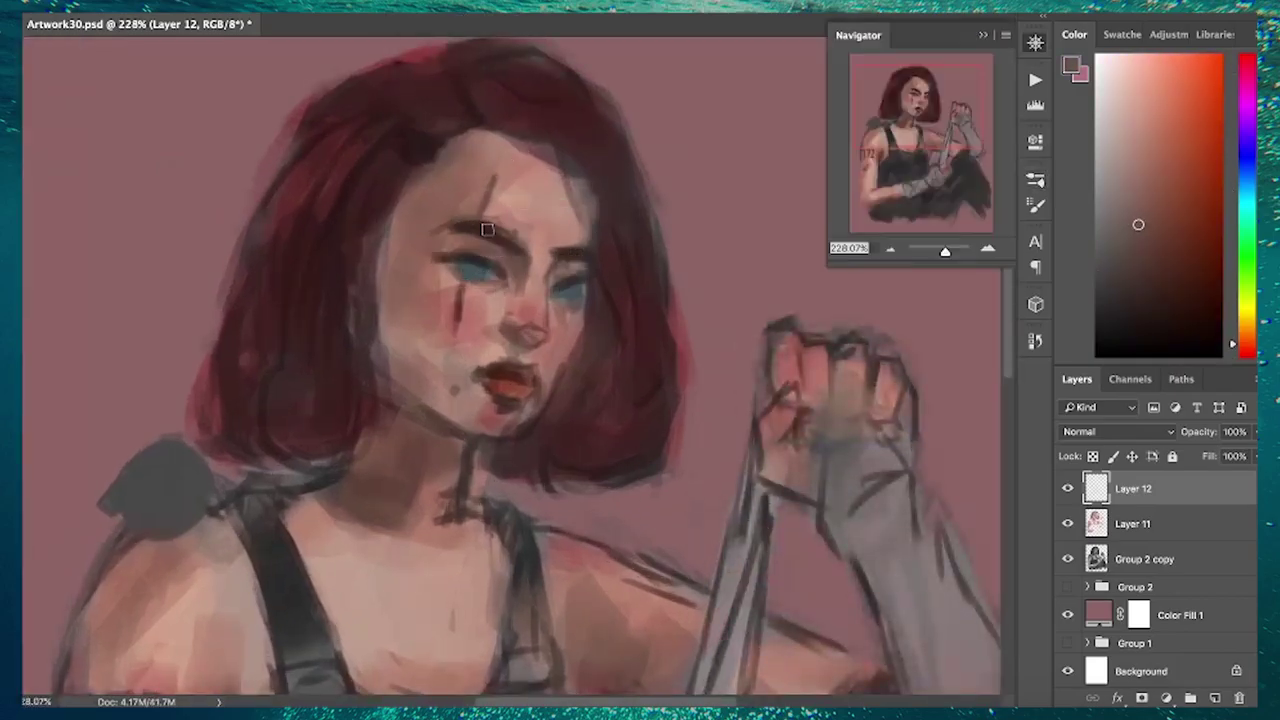
# Repaint the forehead, cheek and nose in lighter, smoother skin tones
pyautogui.moveTo(548, 279)
pyautogui.mouseDown()
pyautogui.moveTo(560, 190)
pyautogui.moveTo(600, 230)
pyautogui.moveTo(540, 255)
pyautogui.mouseUp()
pyautogui.keyDown('alt'); pyautogui.click(560, 200); pyautogui.keyUp('alt')
pyautogui.keyDown('alt'); pyautogui.click(586, 194); pyautogui.keyUp('alt')
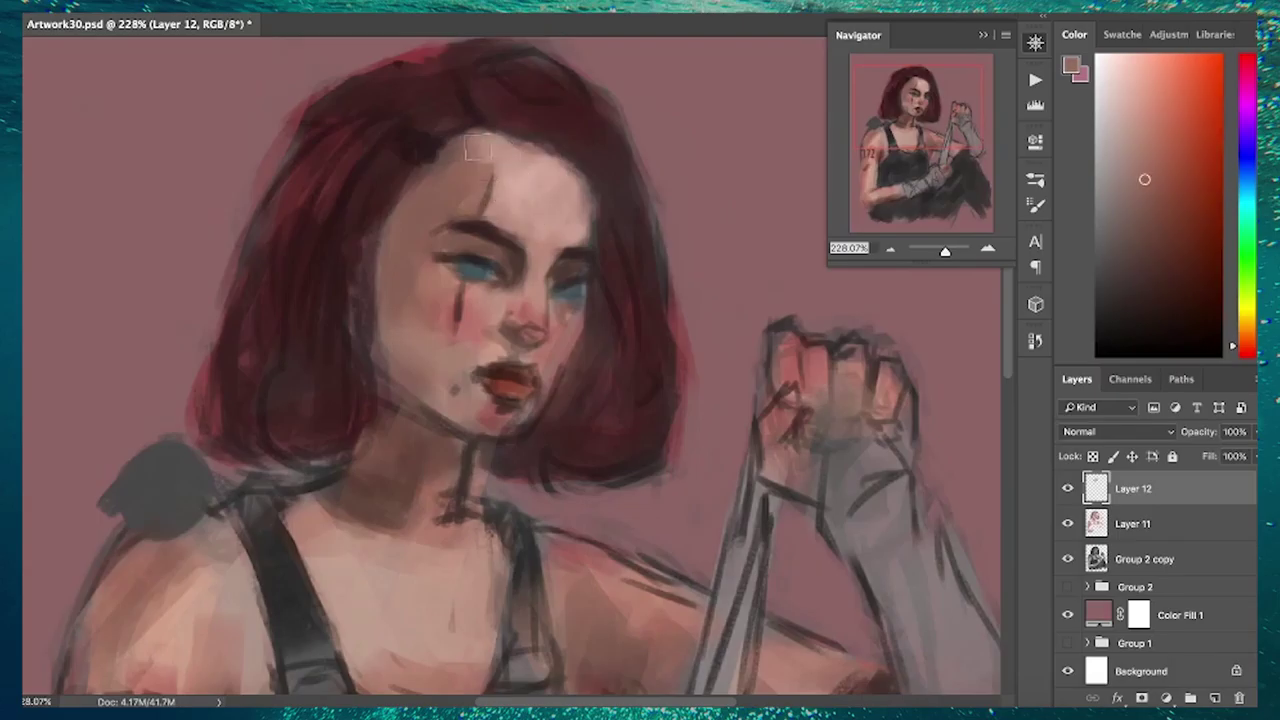
pyautogui.moveTo(420, 300); pyautogui.dragTo(460, 230)
pyautogui.moveTo(460, 310); pyautogui.dragTo(480, 265)
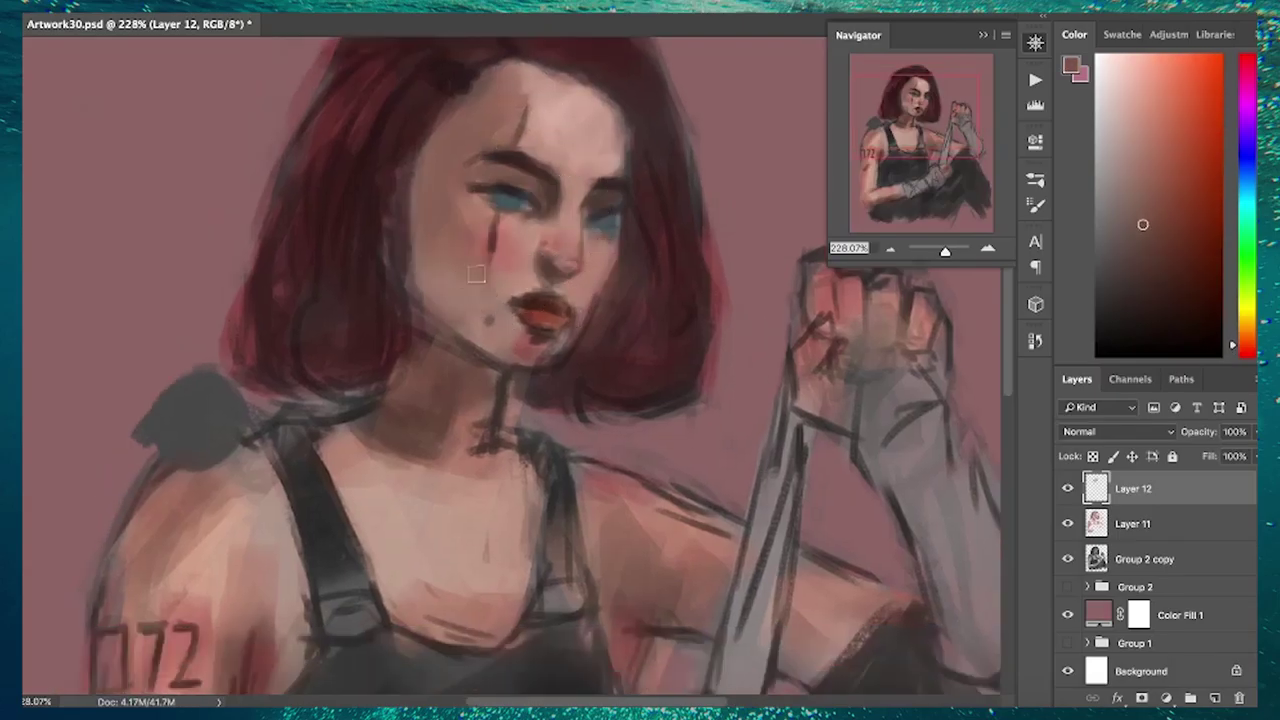
pyautogui.keyDown('alt'); pyautogui.click(550, 245); pyautogui.keyUp('alt')
pyautogui.scroll(-3, 488, 188)
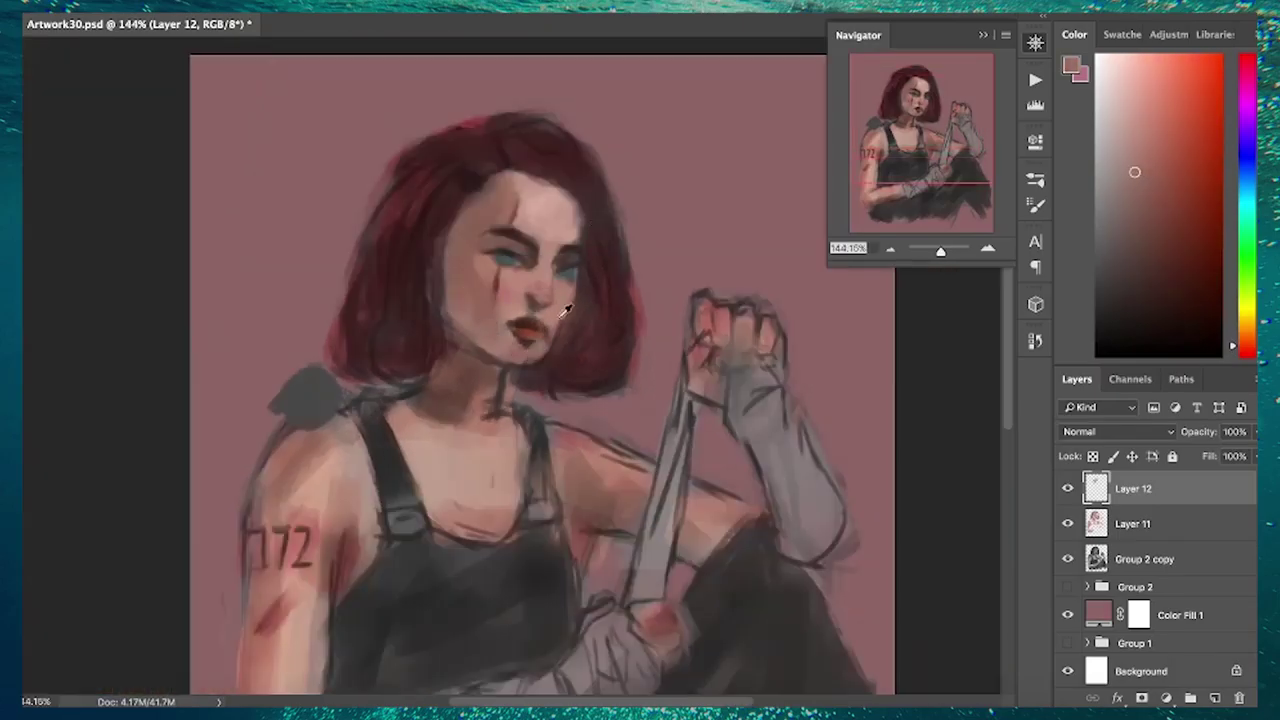
pyautogui.keyDown('alt'); pyautogui.click(439, 182); pyautogui.keyUp('alt')
# Darken the chin and neck shading, then smooth the shoulder and chest skin
pyautogui.moveTo(560, 290); pyautogui.dragTo(540, 370)
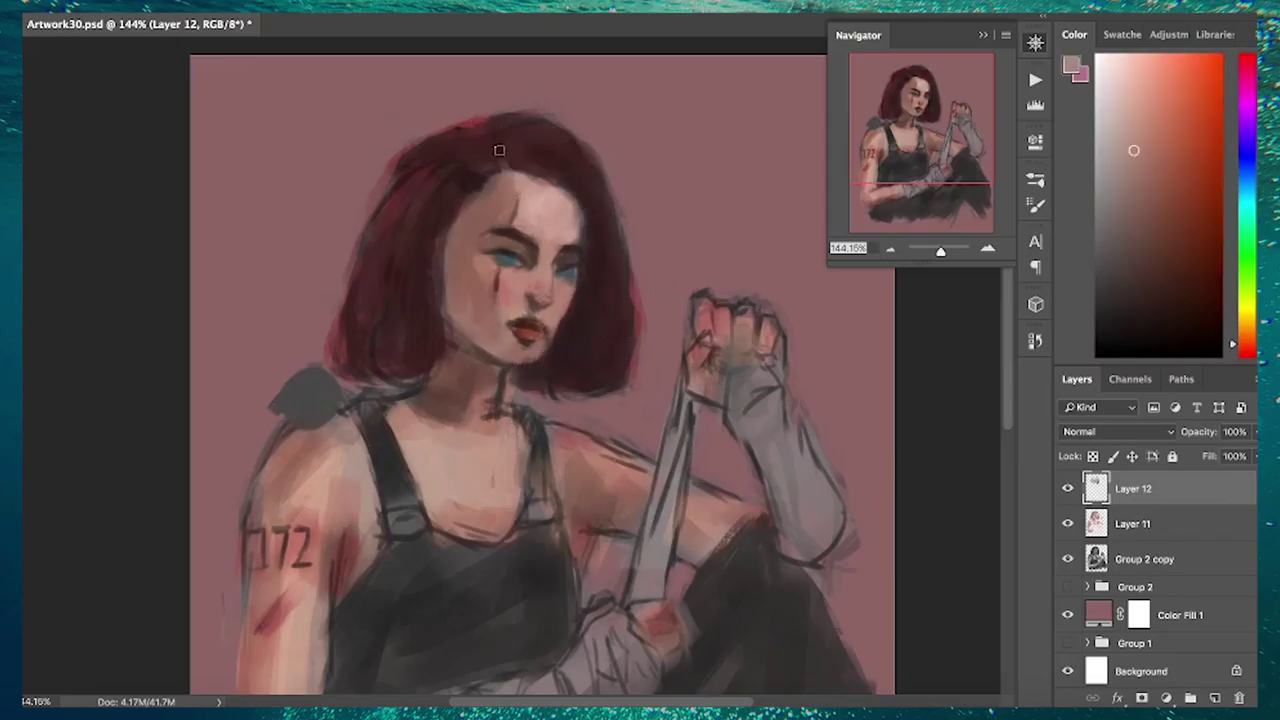
pyautogui.keyDown('alt'); pyautogui.click(466, 355); pyautogui.keyUp('alt')
pyautogui.keyDown('alt'); pyautogui.click(558, 324); pyautogui.keyUp('alt')
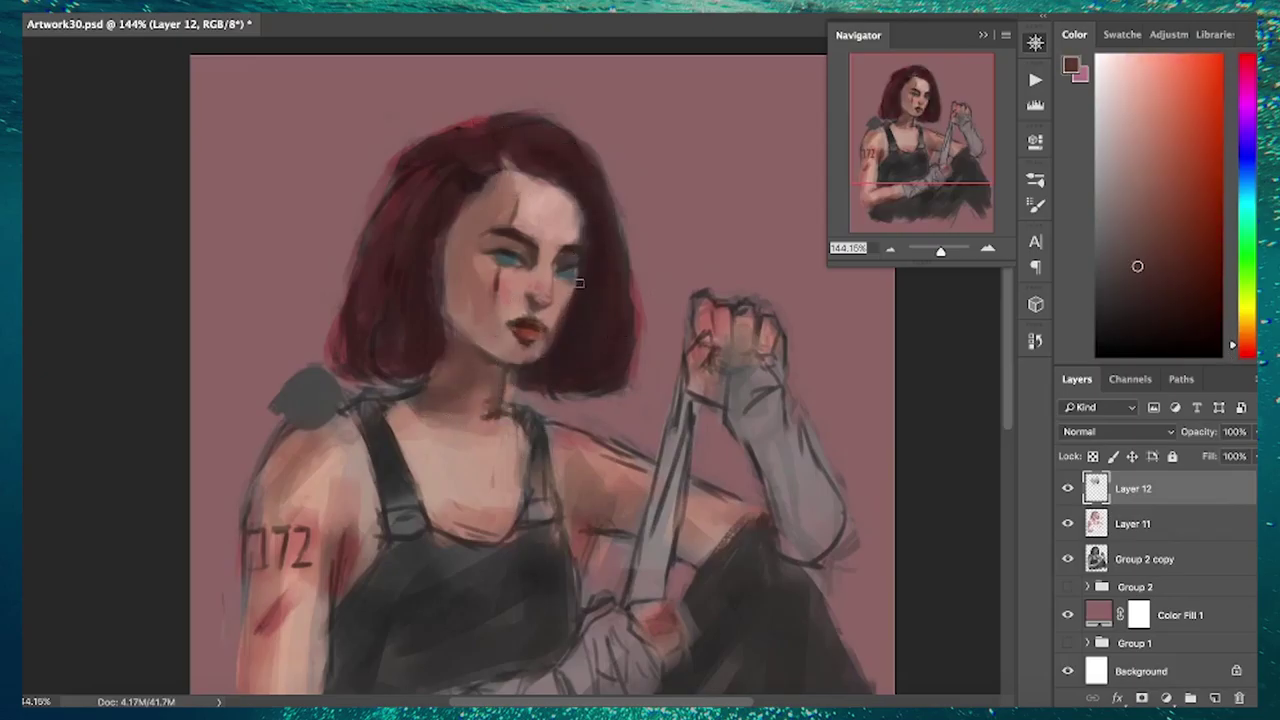
pyautogui.scroll(-2, 540, 300)
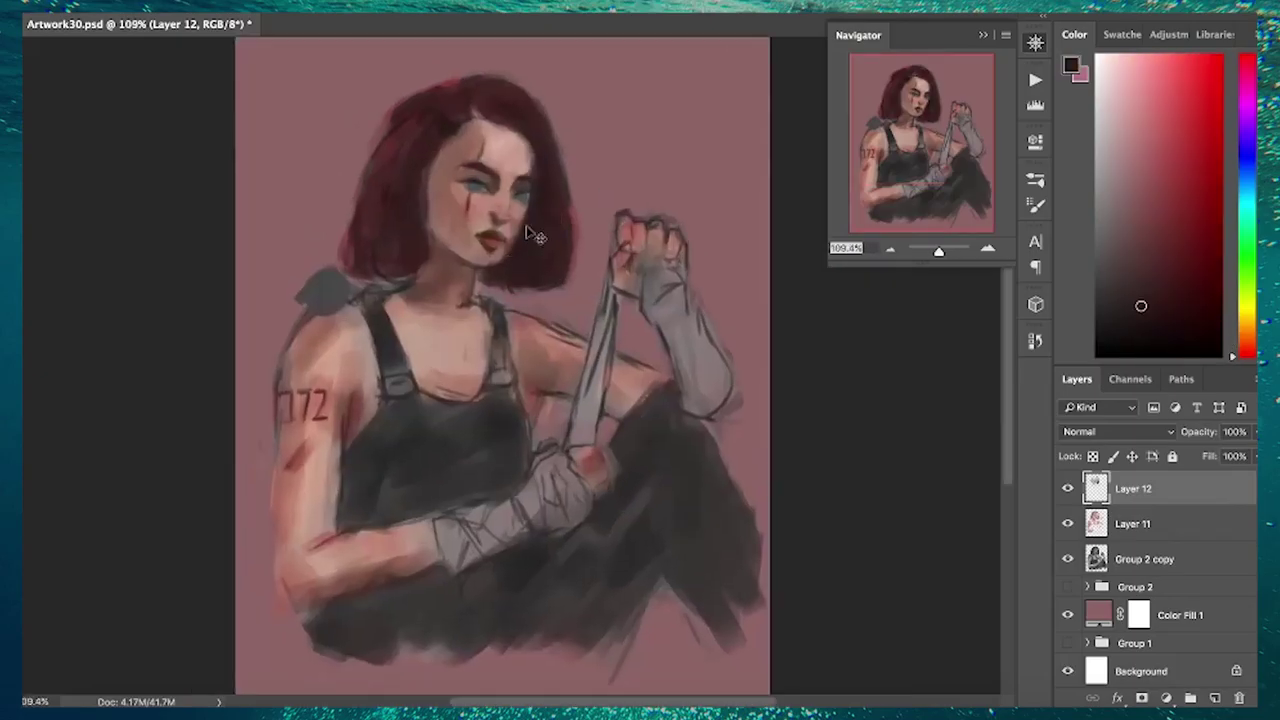
pyautogui.keyDown('alt'); pyautogui.click(540, 332); pyautogui.keyUp('alt')
pyautogui.keyDown('alt'); pyautogui.click(523, 430); pyautogui.keyUp('alt')
pyautogui.moveTo(300, 380); pyautogui.dragTo(370, 310)
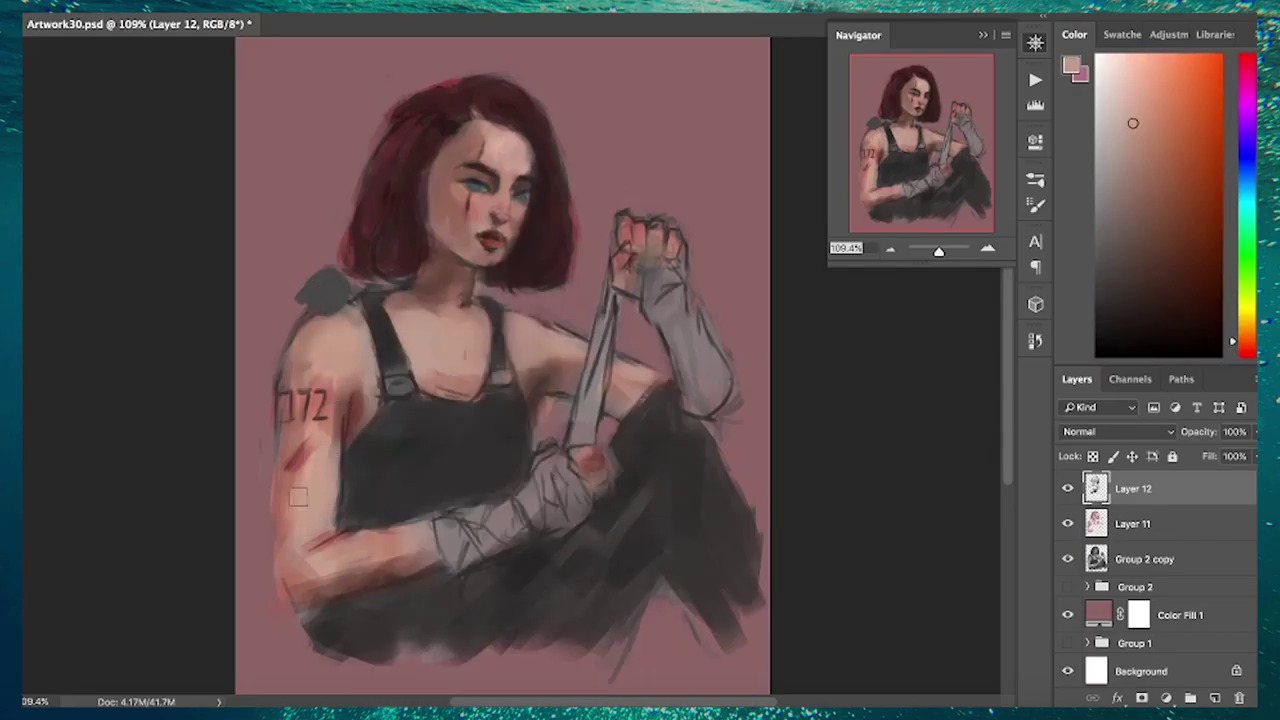
pyautogui.keyDown('alt'); pyautogui.click(549, 312); pyautogui.keyUp('alt')
# Paint orange-red buckles onto the overall straps
pyautogui.keyDown('alt'); pyautogui.click(504, 378); pyautogui.keyUp('alt')
pyautogui.keyDown('alt'); pyautogui.click(460, 431); pyautogui.keyUp('alt')
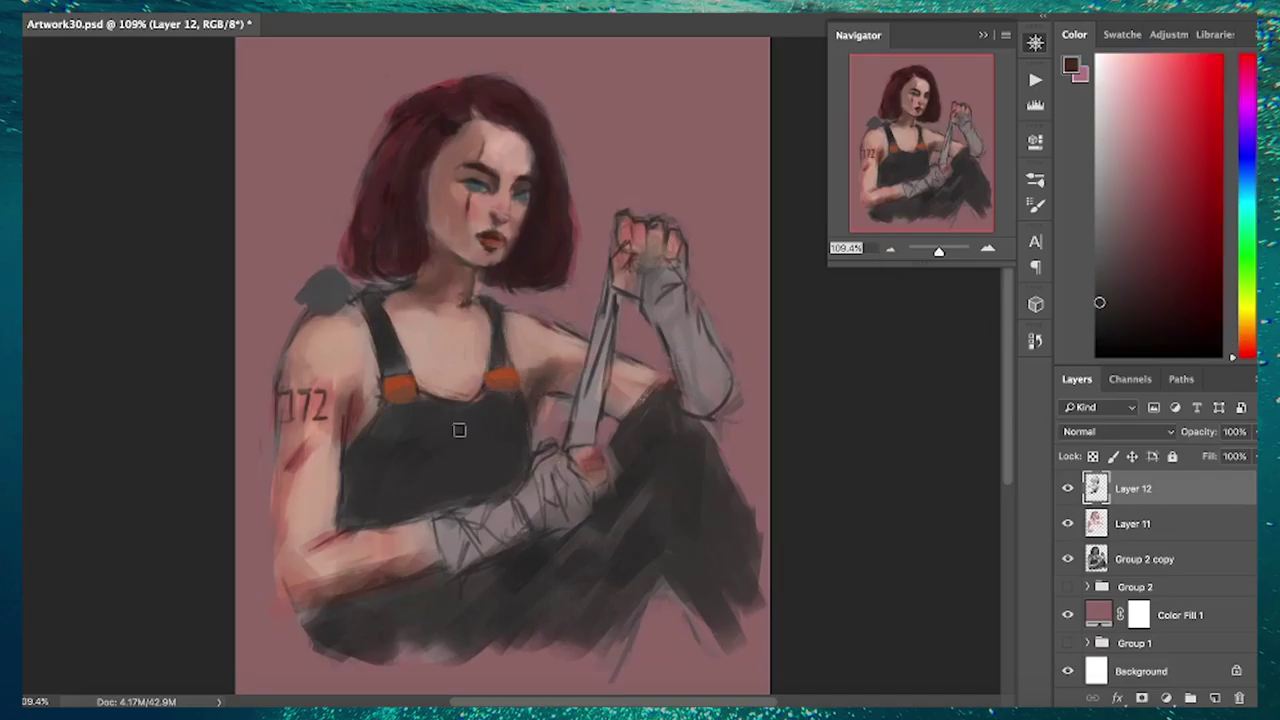
pyautogui.moveTo(400, 292); pyautogui.dragTo(482, 296)
# Paint a black choker around the neck
pyautogui.keyDown('alt'); pyautogui.click(361, 318); pyautogui.keyUp('alt')
pyautogui.keyDown('alt'); pyautogui.click(374, 425); pyautogui.keyUp('alt')
pyautogui.keyDown('alt'); pyautogui.click(375, 432); pyautogui.keyUp('alt')
pyautogui.moveTo(337, 385); pyautogui.dragTo(327, 460)
pyautogui.keyDown('alt'); pyautogui.click(587, 457); pyautogui.keyUp('alt')
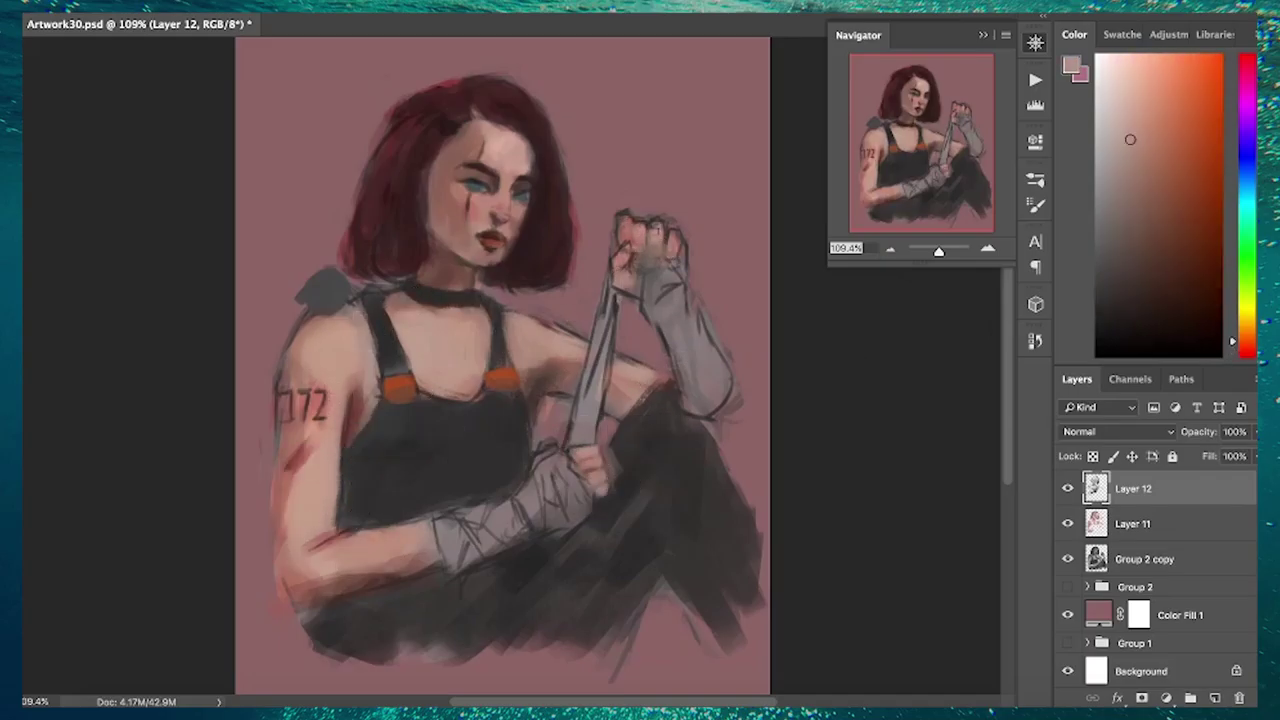
# Paint a bright green bird on the left shoulder, then add an Overlay layer
pyautogui.click(1114, 237)
pyautogui.click(1249, 284)
pyautogui.click(1182, 214)
pyautogui.moveTo(312, 300); pyautogui.dragTo(341, 286)
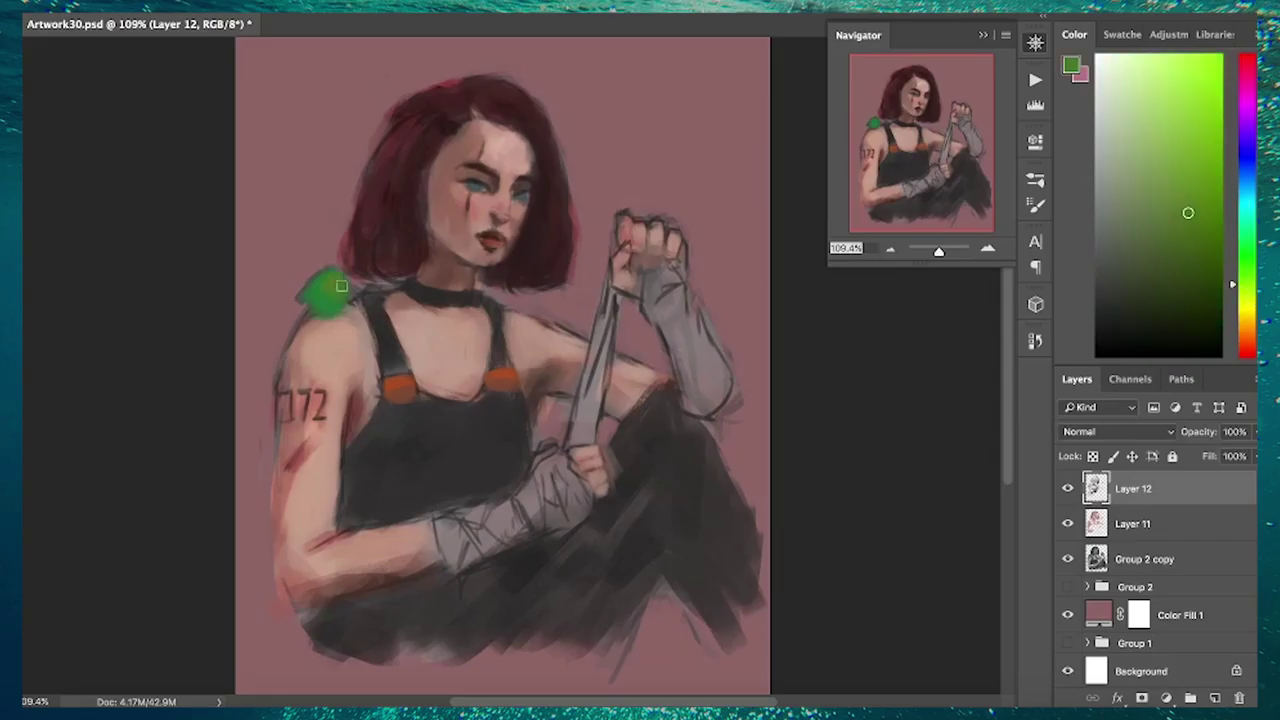
pyautogui.click(1117, 431)
pyautogui.click(1080, 631)
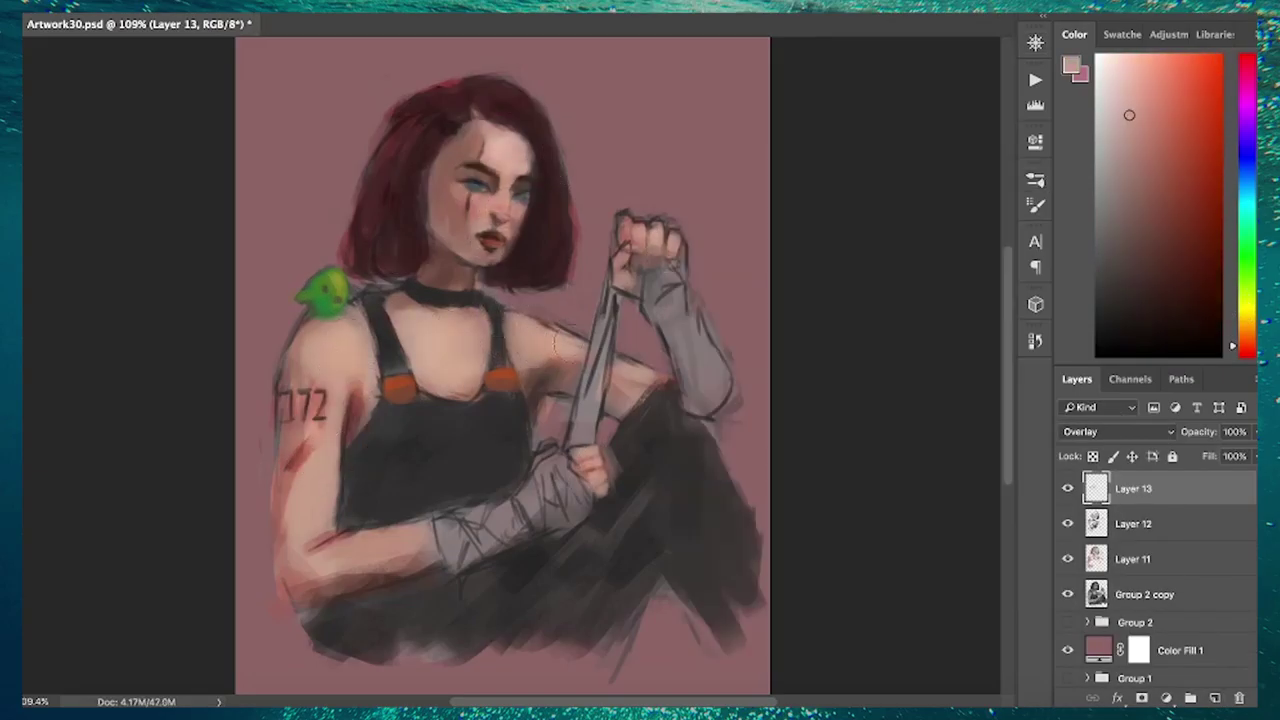
# Deepen the black overalls with dark Overlay strokes
pyautogui.keyDown('alt'); pyautogui.click(409, 466); pyautogui.keyUp('alt')
pyautogui.moveTo(409, 466); pyautogui.dragTo(470, 480)
pyautogui.moveTo(360, 420); pyautogui.dragTo(480, 500)
pyautogui.keyDown('alt'); pyautogui.click(443, 262); pyautogui.keyUp('alt')
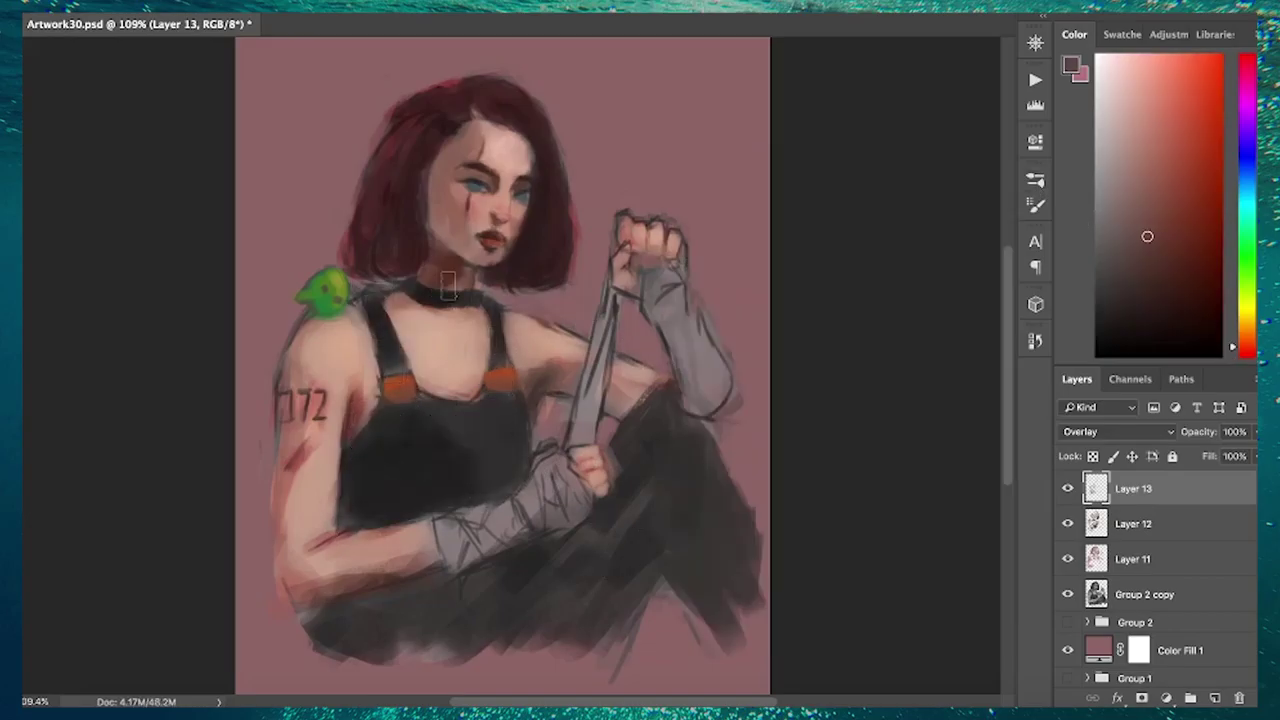
# Lighten the bandage wraps on both arms to pale pink
pyautogui.keyDown('alt'); pyautogui.click(598, 470); pyautogui.keyUp('alt')
pyautogui.moveTo(440, 540)
pyautogui.mouseDown()
pyautogui.moveTo(545, 475)
pyautogui.moveTo(660, 270)
pyautogui.moveTo(720, 410)
pyautogui.mouseUp()
pyautogui.moveTo(450, 530); pyautogui.dragTo(550, 465)
# Group the painting layers into Group 3, duplicate it and merge the copy
pyautogui.hotkey('ctrl', 'g')
pyautogui.hotkey('ctrl', 'j')
pyautogui.hotkey('ctrl', 'e')
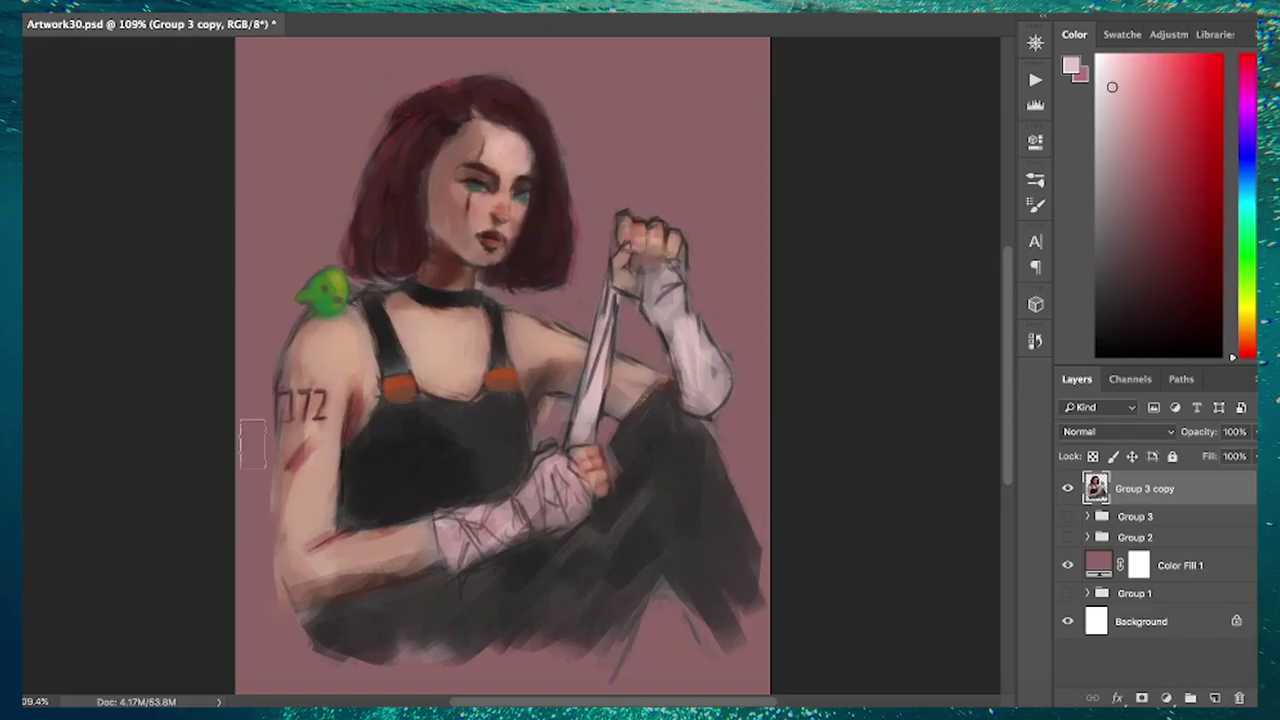
# Reshape the hair's lower edge and neck outline with a smaller brush, then add a Multiply layer
pyautogui.rightClick(586, 277)
pyautogui.moveTo(360, 225); pyautogui.dragTo(395, 280)
pyautogui.moveTo(470, 250); pyautogui.dragTo(390, 277)
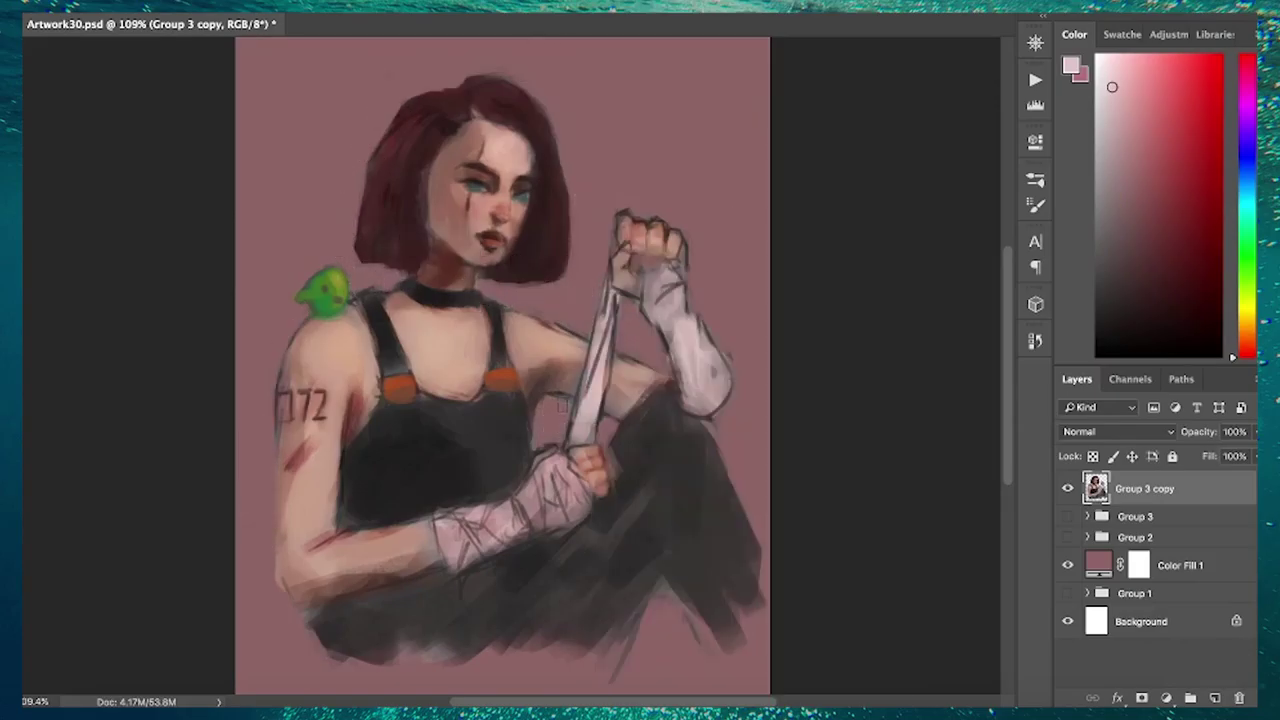
pyautogui.hotkey('ctrl', 'shift', 'alt', 'n')
pyautogui.click(1117, 431)
# Paint Multiply shadows on the face, neck, chest, under the raised arm and across the garment
pyautogui.click(1128, 471)
pyautogui.press('F5')
pyautogui.press('F5')
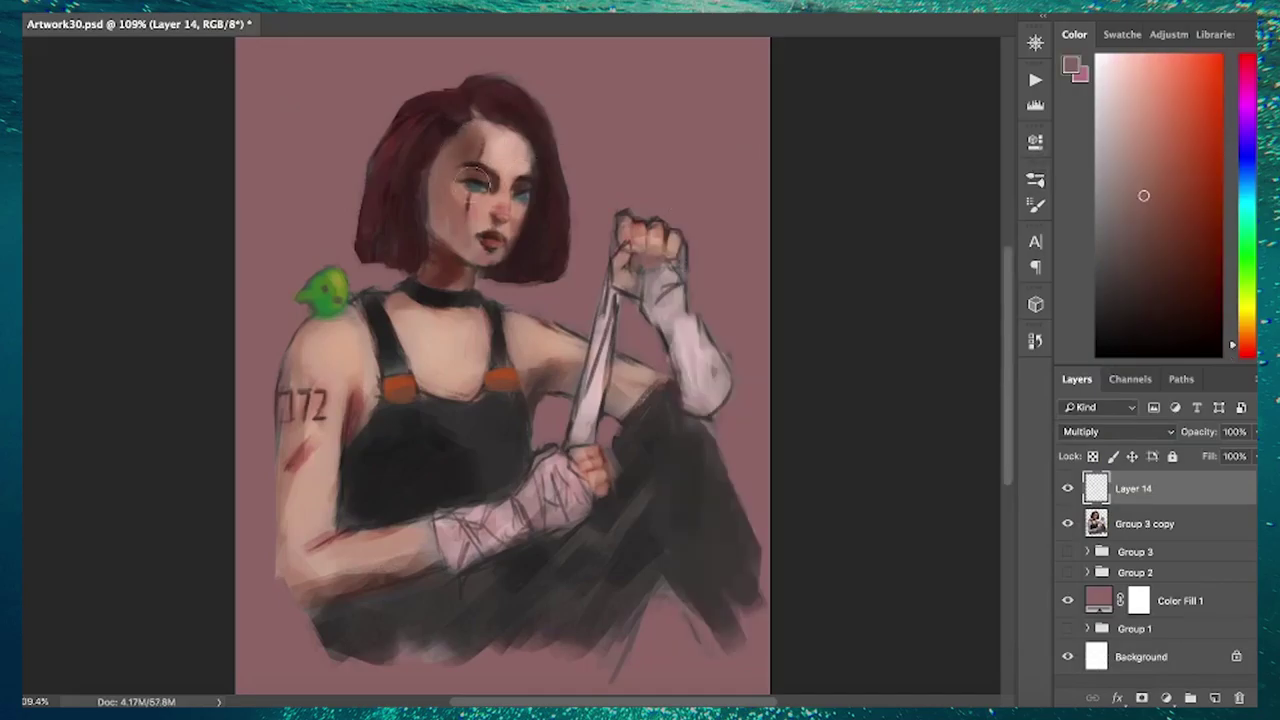
pyautogui.moveTo(430, 330); pyautogui.dragTo(365, 400)
pyautogui.moveTo(525, 355); pyautogui.dragTo(635, 405)
pyautogui.moveTo(357, 611); pyautogui.dragTo(770, 456)
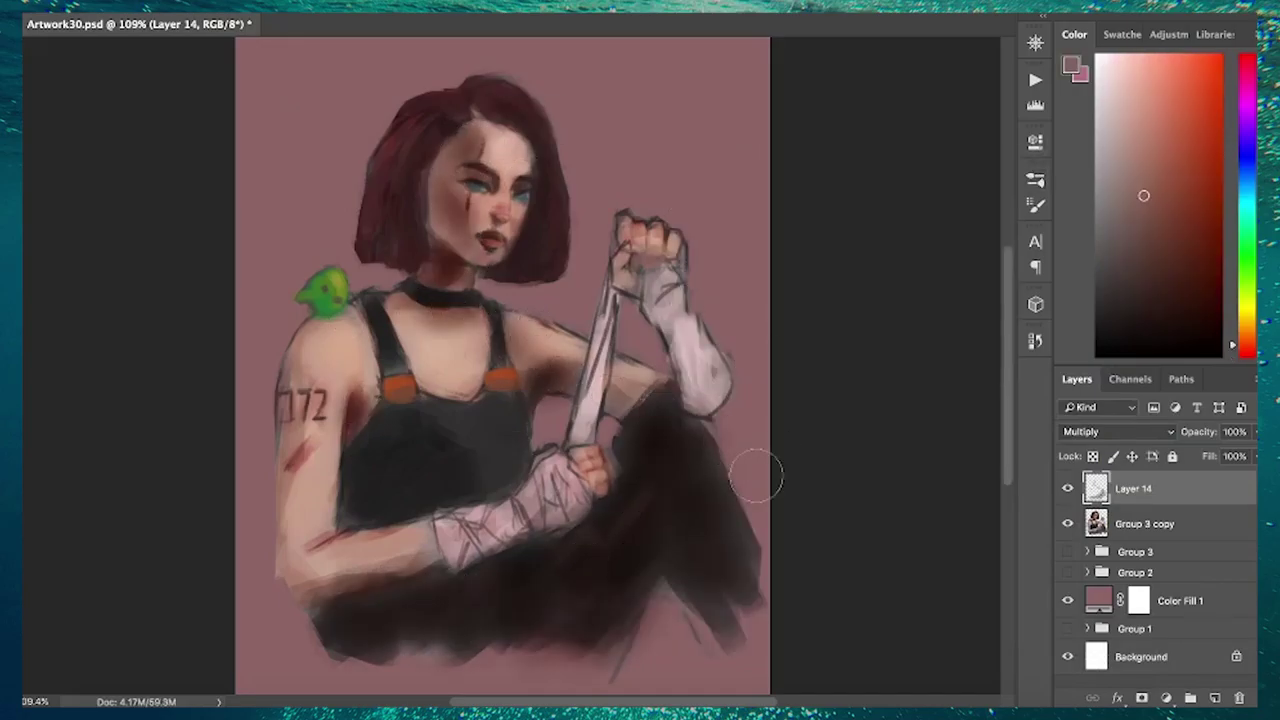
pyautogui.moveTo(420, 310); pyautogui.dragTo(530, 325)
pyautogui.moveTo(431, 297)
pyautogui.mouseDown()
pyautogui.moveTo(470, 410)
pyautogui.moveTo(653, 395)
pyautogui.mouseUp()
pyautogui.keyDown('alt'); pyautogui.click(450, 410); pyautogui.keyUp('alt')
# Add Layer 15 and paint a green clip in the hair
pyautogui.click(1214, 697)
pyautogui.scroll(5, 808, 337)
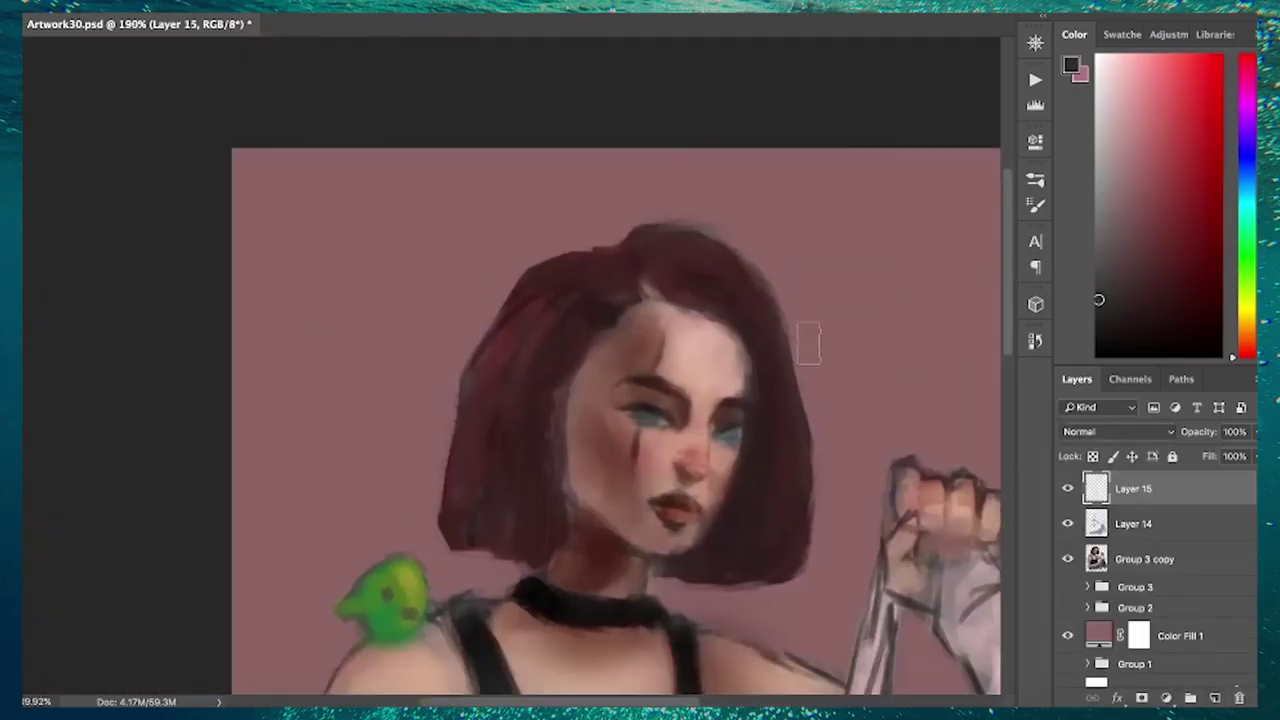
pyautogui.moveTo(430, 135); pyautogui.dragTo(462, 150)
# Shade the neck under the chin with mauve and dark reddish-brown tones
pyautogui.keyDown('alt'); pyautogui.click(556, 340); pyautogui.keyUp('alt')
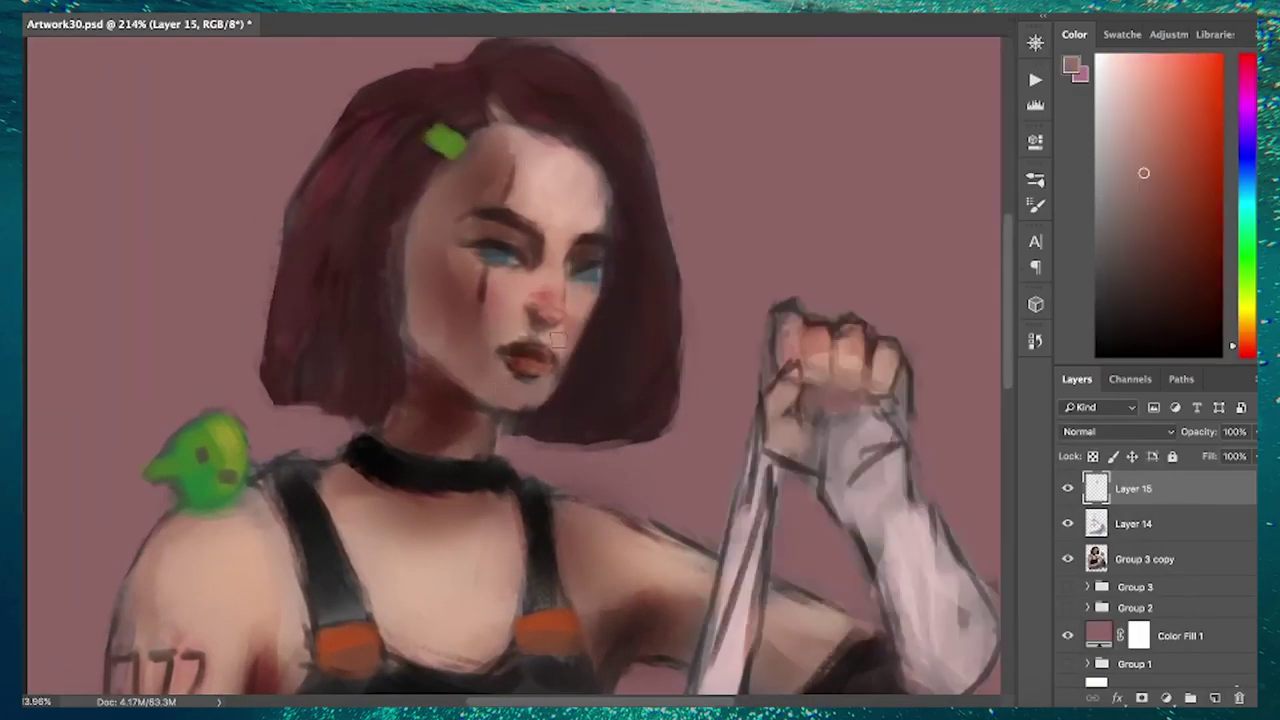
pyautogui.keyDown('alt'); pyautogui.click(535, 192); pyautogui.keyUp('alt')
pyautogui.keyDown('alt'); pyautogui.click(540, 337); pyautogui.keyUp('alt')
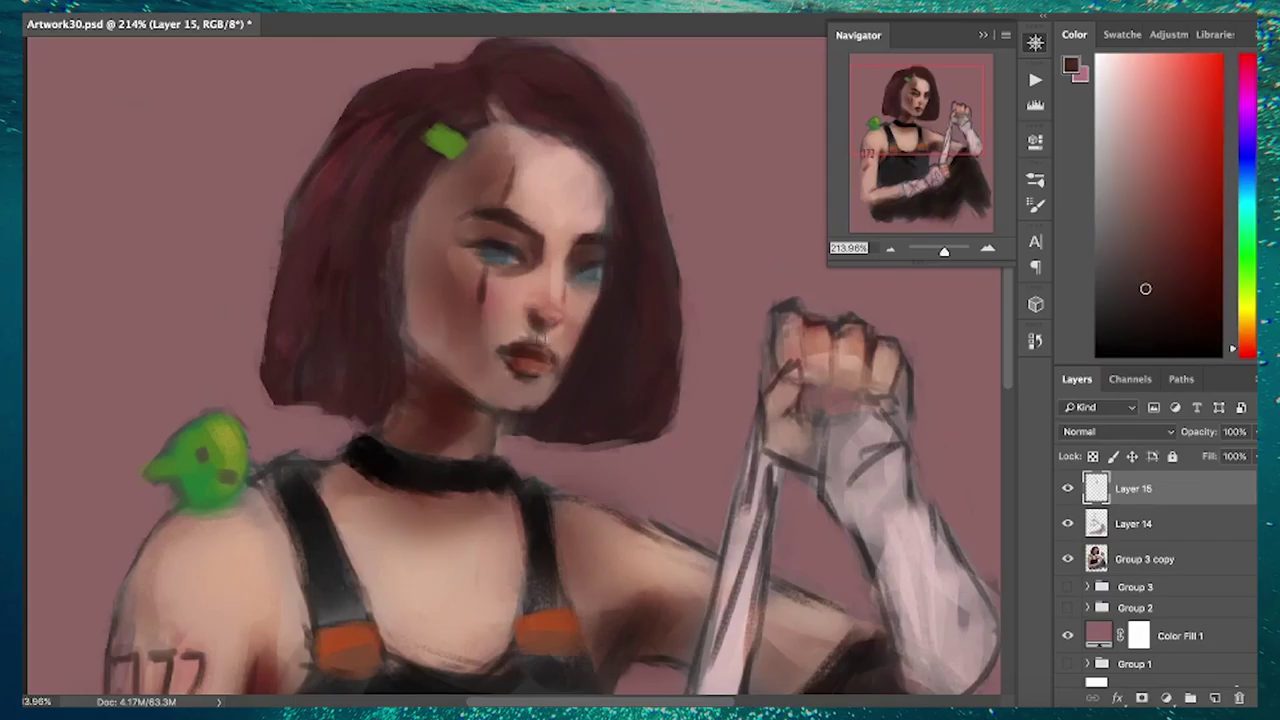
pyautogui.keyDown('alt'); pyautogui.click(534, 397); pyautogui.keyUp('alt')
pyautogui.moveTo(445, 455); pyautogui.dragTo(457, 392)
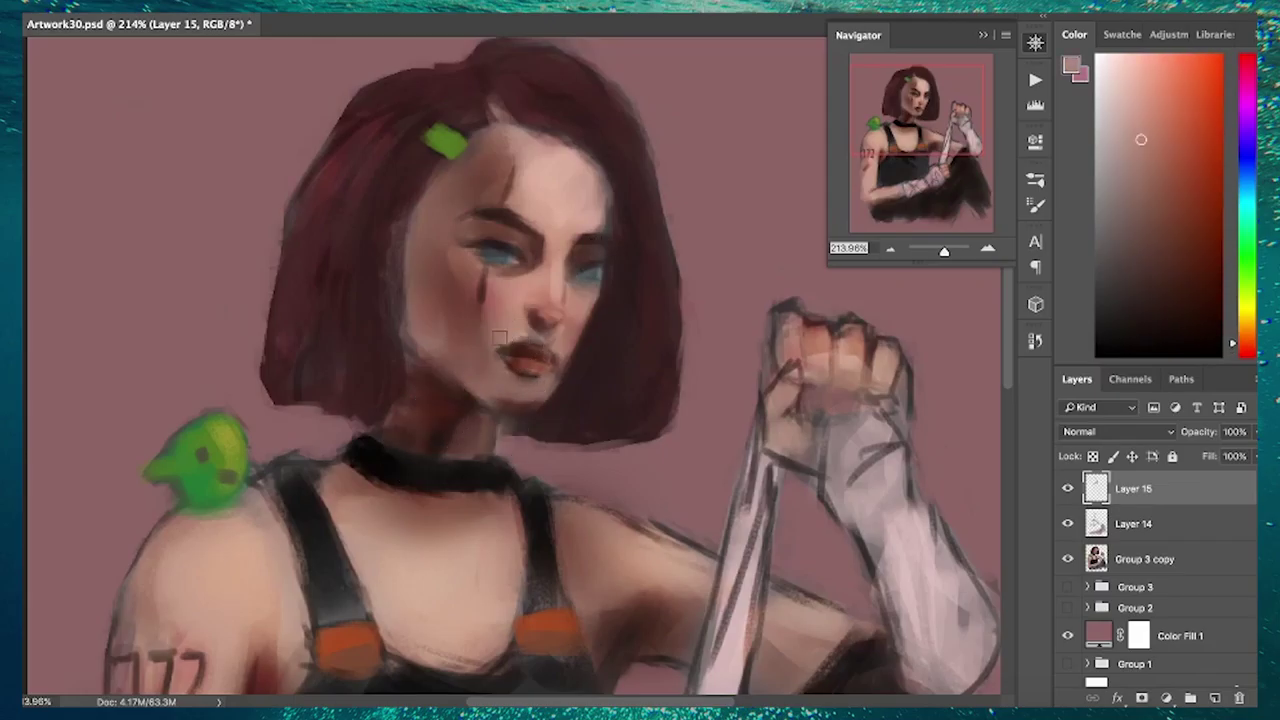
pyautogui.keyDown('alt'); pyautogui.click(613, 262); pyautogui.keyUp('alt')
# Flip the canvas horizontally to check the drawing and sample dark browns around the eyes
pyautogui.press('h')
pyautogui.scroll(3, 593, 303)
pyautogui.press('h')
pyautogui.keyDown('alt'); pyautogui.click(396, 251); pyautogui.keyUp('alt')
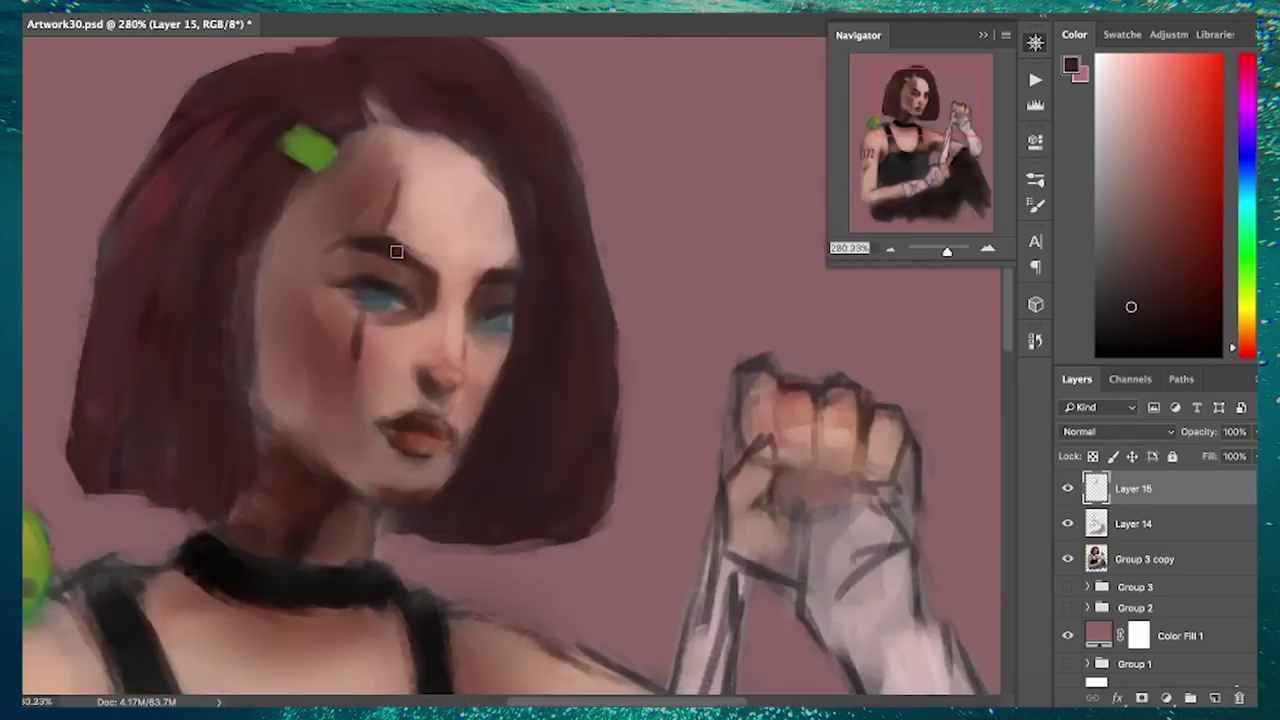
pyautogui.keyDown('alt'); pyautogui.click(378, 260); pyautogui.keyUp('alt')
pyautogui.keyDown('alt'); pyautogui.click(573, 342); pyautogui.keyUp('alt')
pyautogui.keyDown('alt'); pyautogui.click(429, 296); pyautogui.keyUp('alt')
pyautogui.keyDown('alt'); pyautogui.click(373, 308); pyautogui.keyUp('alt')
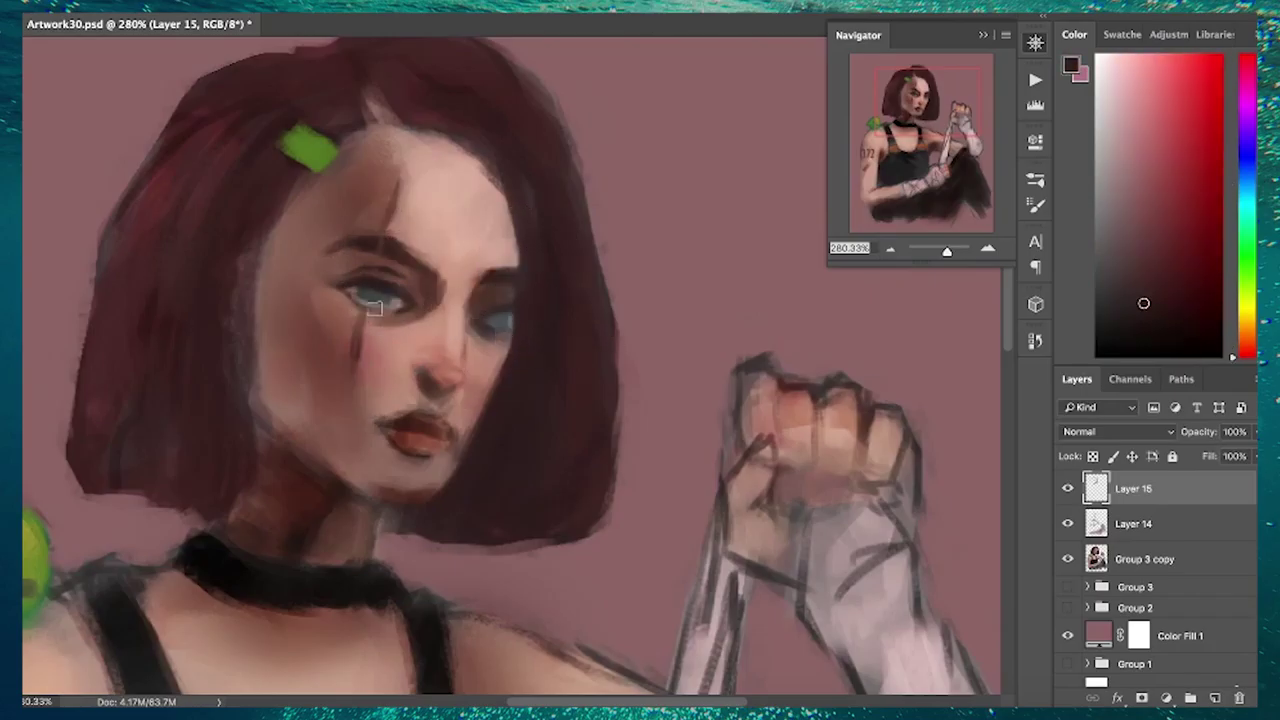
pyautogui.keyDown('alt'); pyautogui.click(475, 329); pyautogui.keyUp('alt')
# Sample light mauve-pink, brown, near-black and skin tones to refine the face
pyautogui.scroll(-3, 475, 329)
pyautogui.scroll(3, 500, 329)
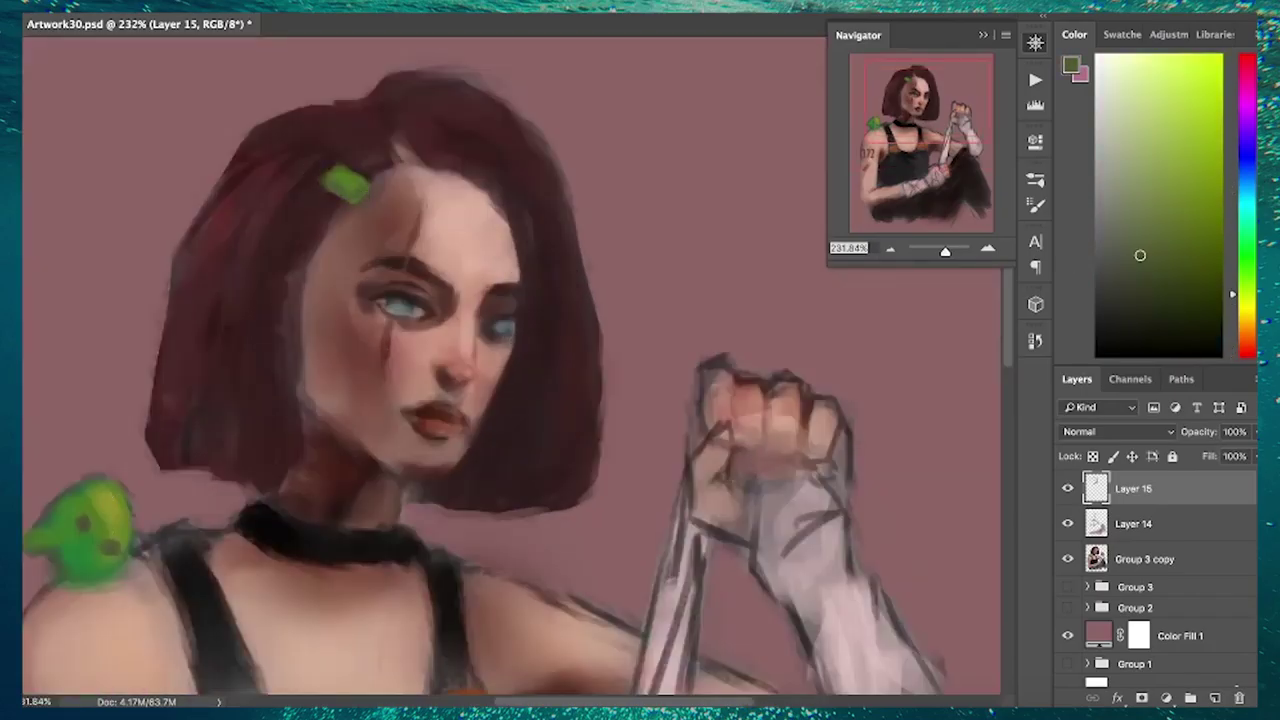
pyautogui.keyDown('alt'); pyautogui.click(517, 290); pyautogui.keyUp('alt')
pyautogui.keyDown('alt'); pyautogui.click(519, 339); pyautogui.keyUp('alt')
pyautogui.keyDown('alt'); pyautogui.click(423, 358); pyautogui.keyUp('alt')
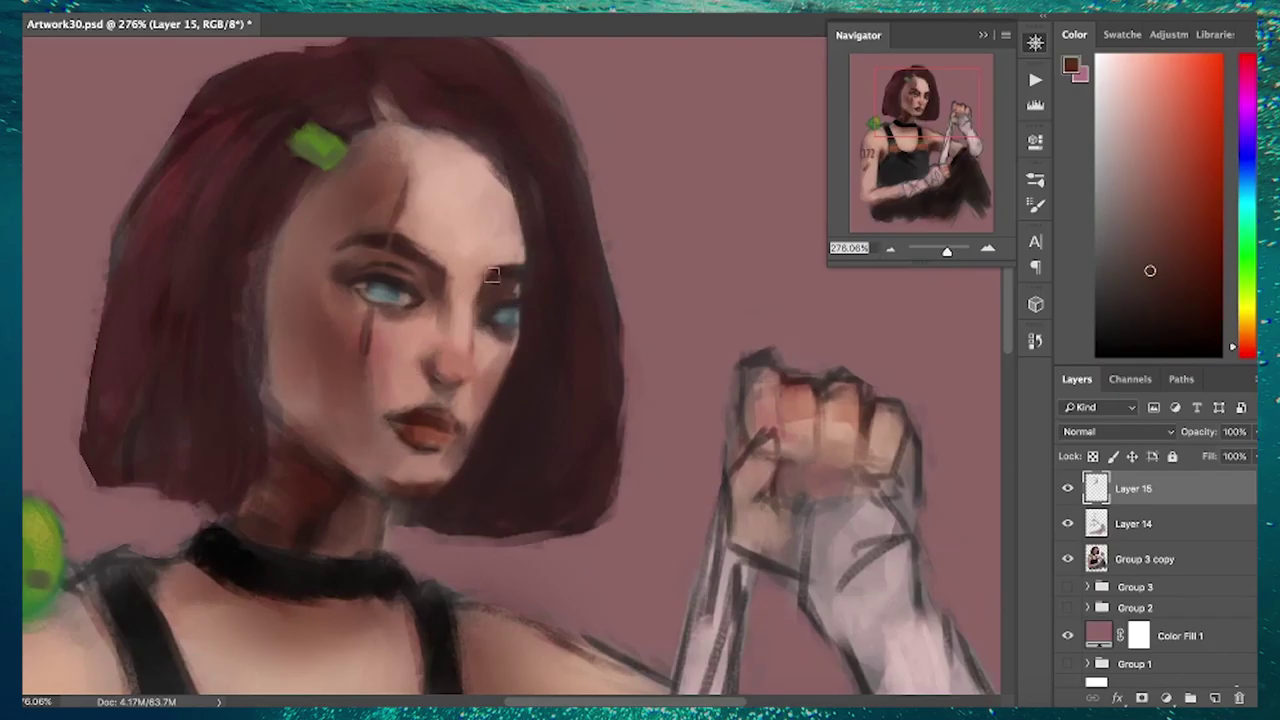
pyautogui.scroll(3, 472, 304)
pyautogui.keyDown('alt'); pyautogui.click(221, 650); pyautogui.keyUp('alt')
pyautogui.scroll(-3, 455, 378)
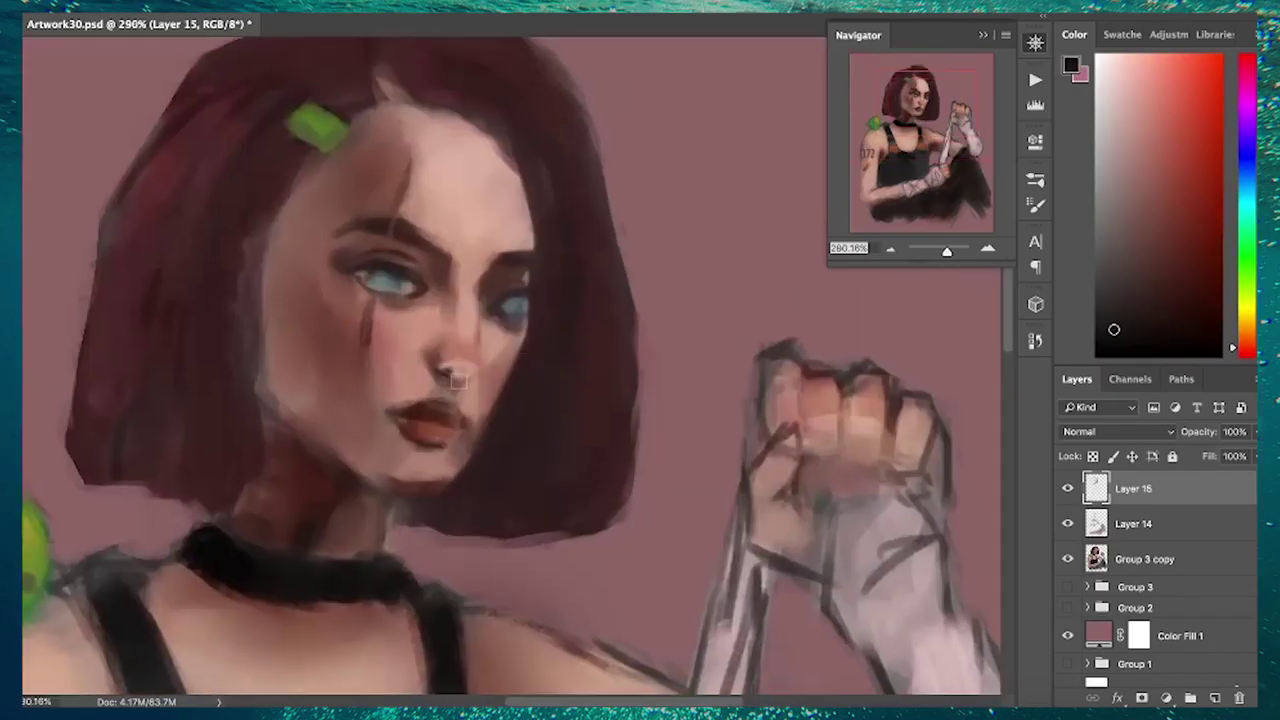
pyautogui.keyDown('alt'); pyautogui.click(449, 366); pyautogui.keyUp('alt')
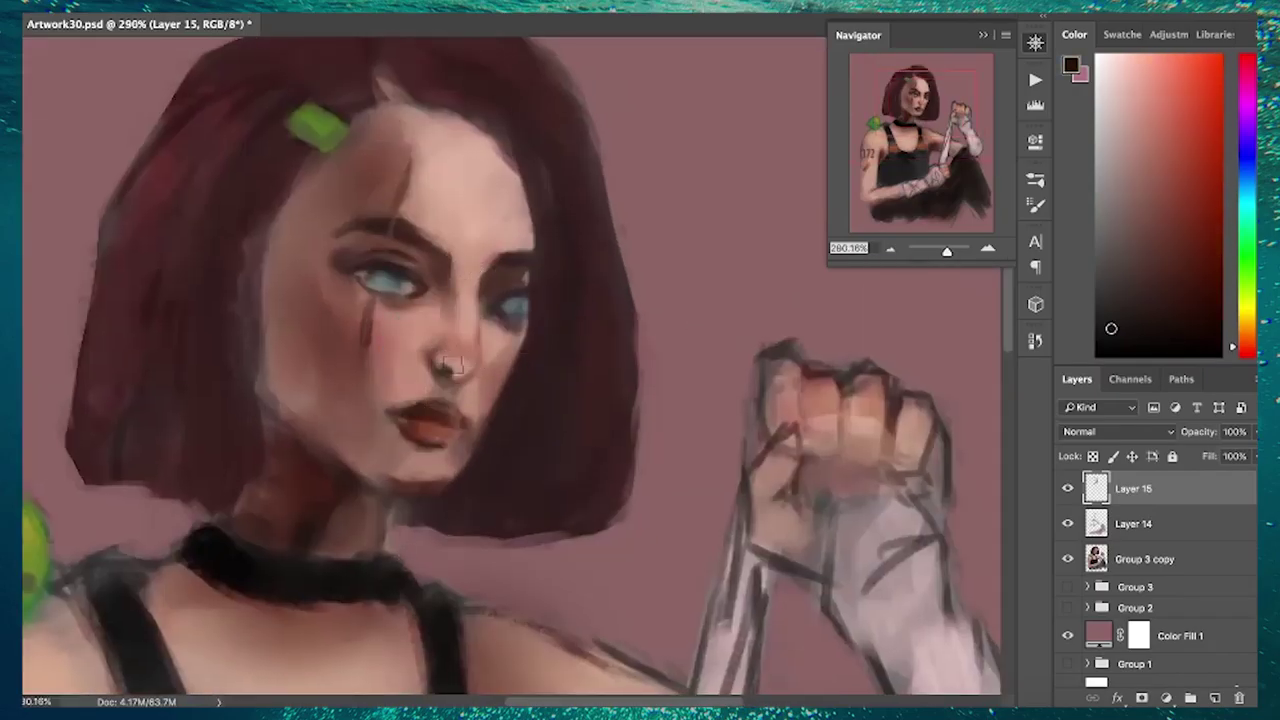
pyautogui.keyDown('alt'); pyautogui.click(453, 323); pyautogui.keyUp('alt')
pyautogui.scroll(-3, 453, 323)
pyautogui.scroll(2, 522, 313)
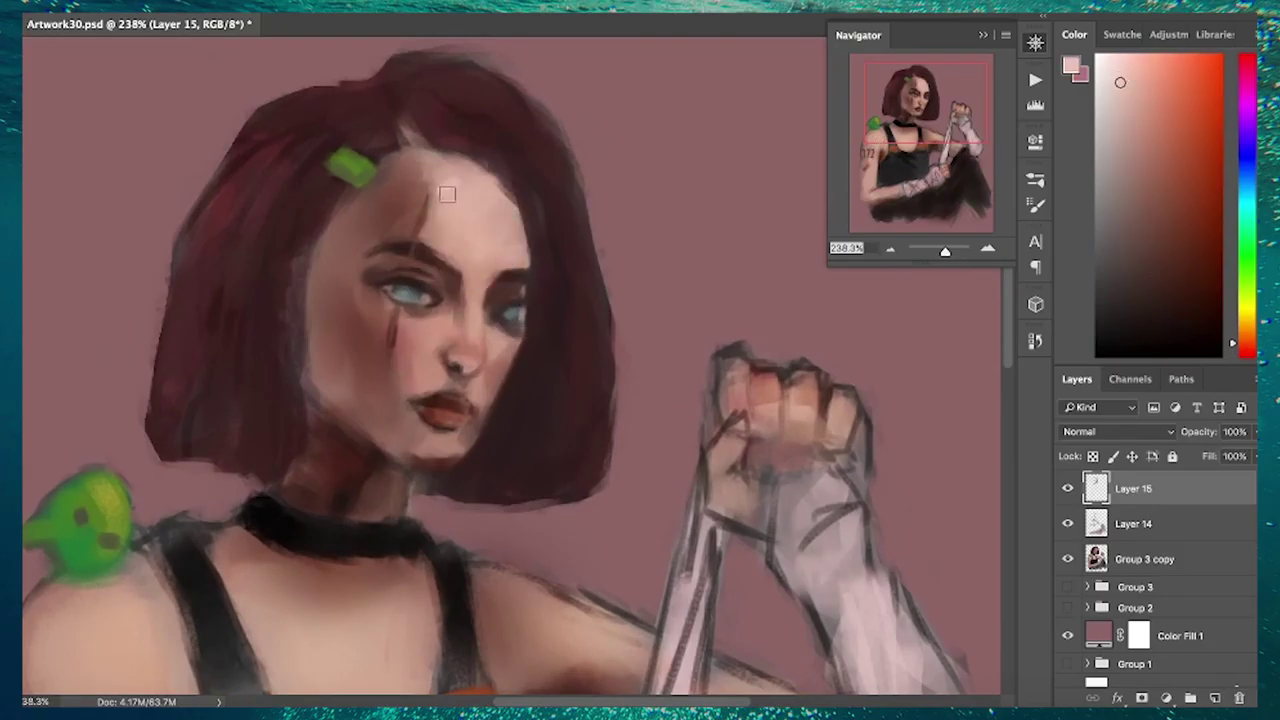
pyautogui.keyDown('alt'); pyautogui.click(483, 347); pyautogui.keyUp('alt')
pyautogui.scroll(-3, 483, 347)
pyautogui.scroll(2, 441, 283)
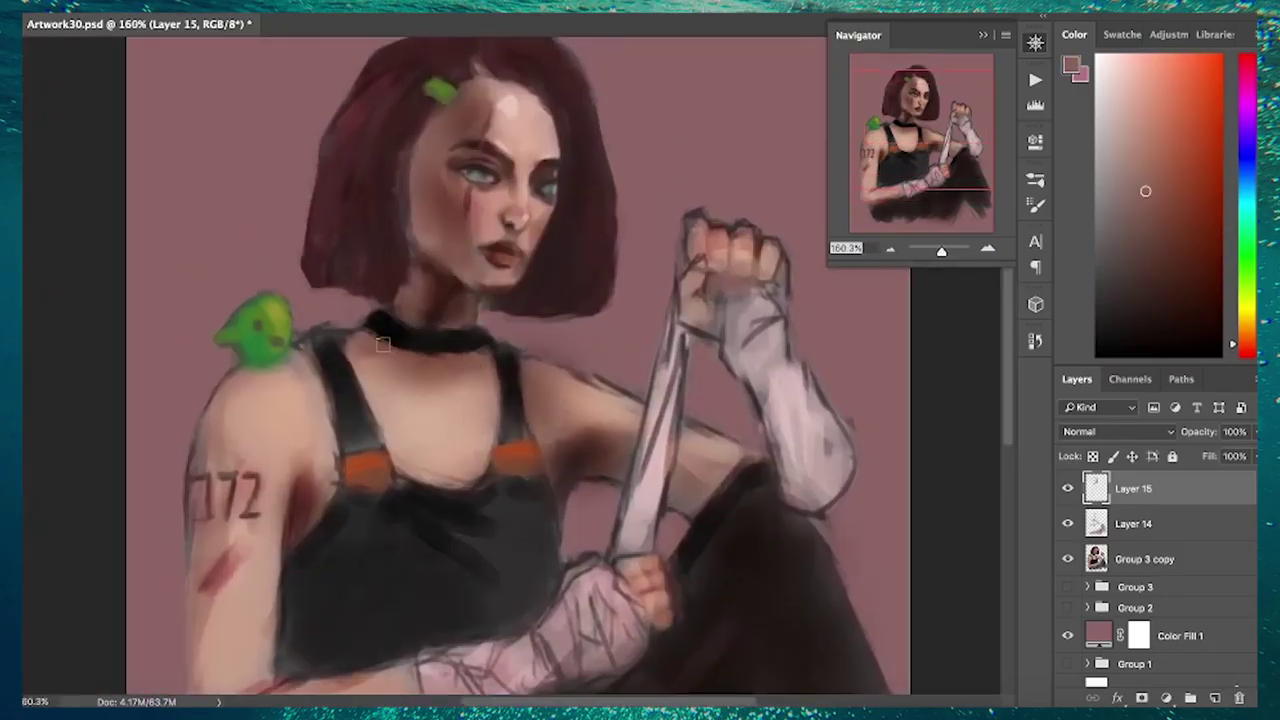
# Mirror the view with Ctrl+Shift+H to check the drawing, then flip it back
pyautogui.keyDown('alt'); pyautogui.click(445, 331); pyautogui.keyUp('alt')
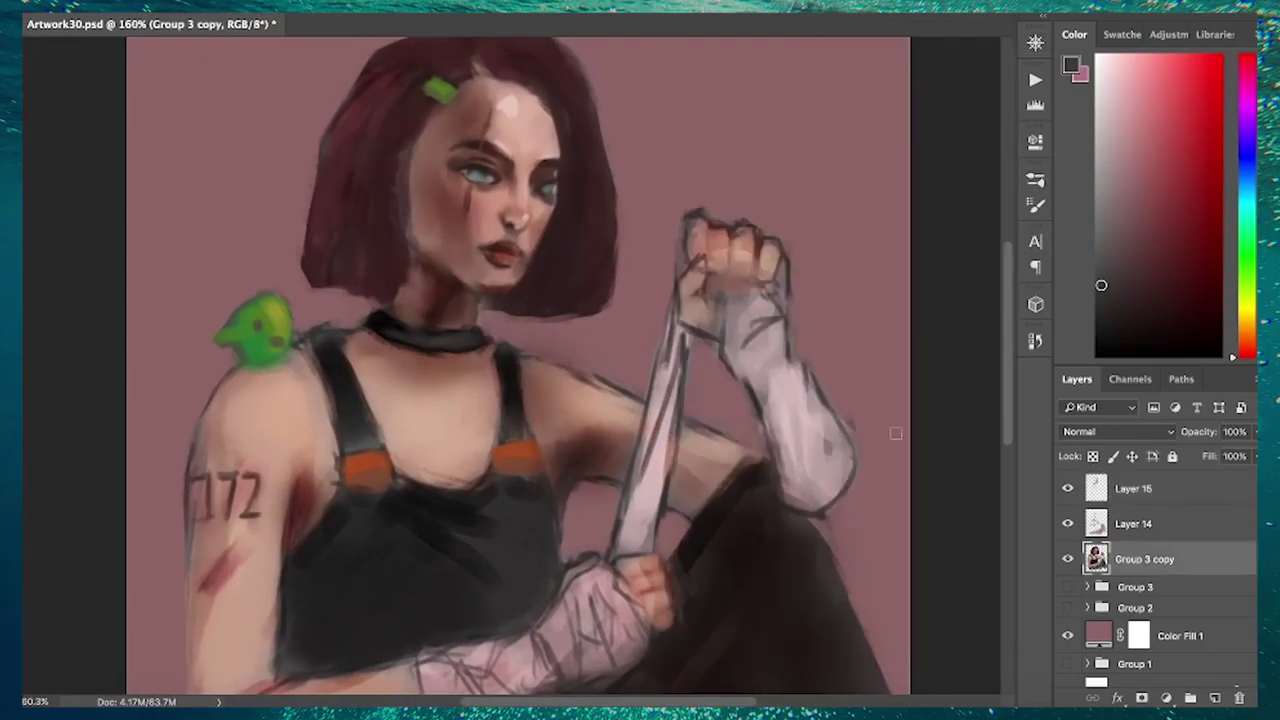
pyautogui.hotkey('ctrl', 'shift', 'h')
pyautogui.scroll(-2, 676, 482)
pyautogui.scroll(3, 673, 489)
pyautogui.scroll(-1, 766, 509)
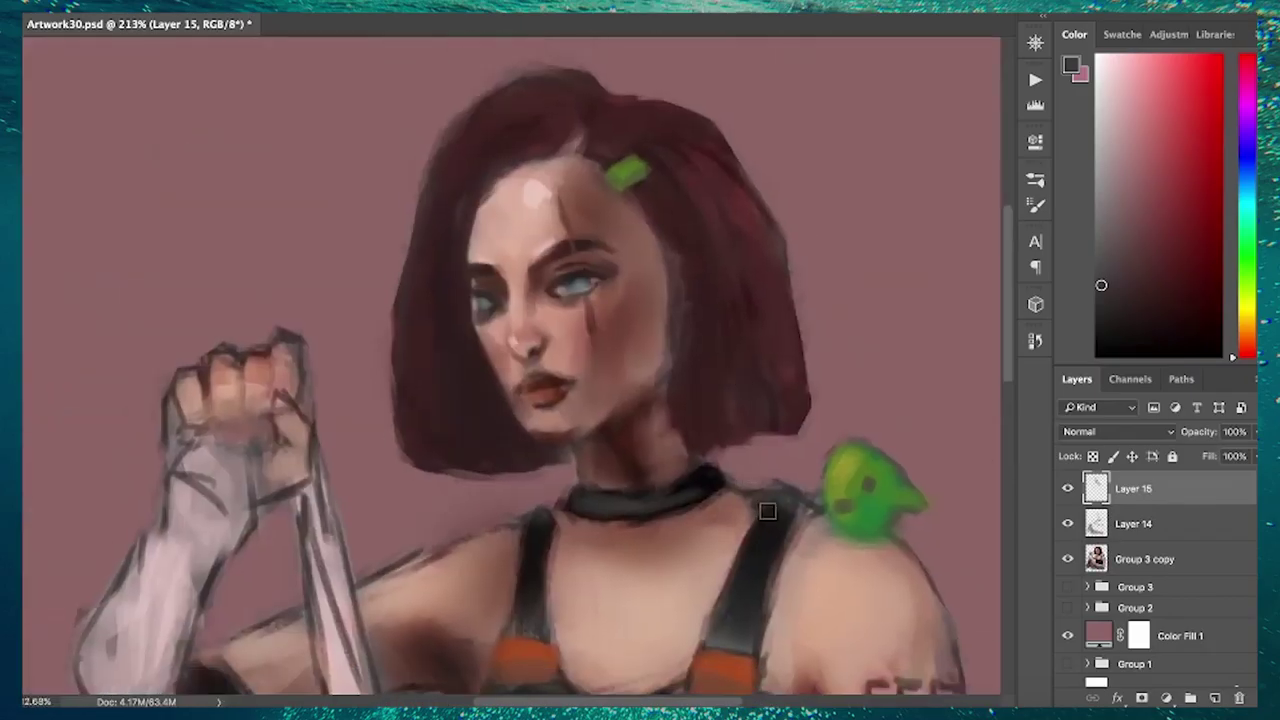
pyautogui.scroll(1, 752, 583)
pyautogui.hotkey('ctrl', 'shift', 'h')
pyautogui.scroll(-3, 752, 584)
pyautogui.scroll(3, 445, 336)
# Paint light pink highlight strokes along the raised forearm wrap
pyautogui.keyDown('alt'); pyautogui.click(445, 336); pyautogui.keyUp('alt')
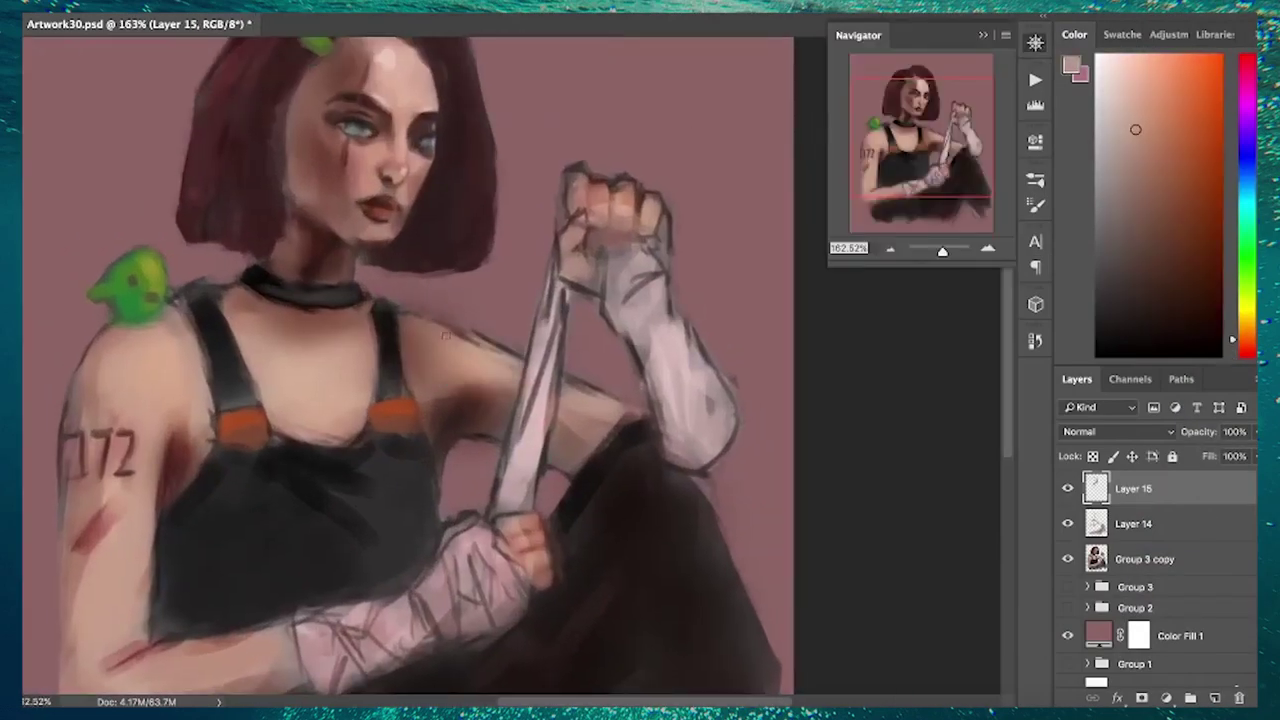
pyautogui.moveTo(450, 370)
pyautogui.mouseDown()
pyautogui.moveTo(441, 412)
pyautogui.moveTo(438, 339)
pyautogui.moveTo(582, 425)
pyautogui.moveTo(652, 412)
pyautogui.moveTo(560, 449)
pyautogui.moveTo(451, 408)
pyautogui.moveTo(566, 466)
pyautogui.moveTo(491, 355)
pyautogui.mouseUp()
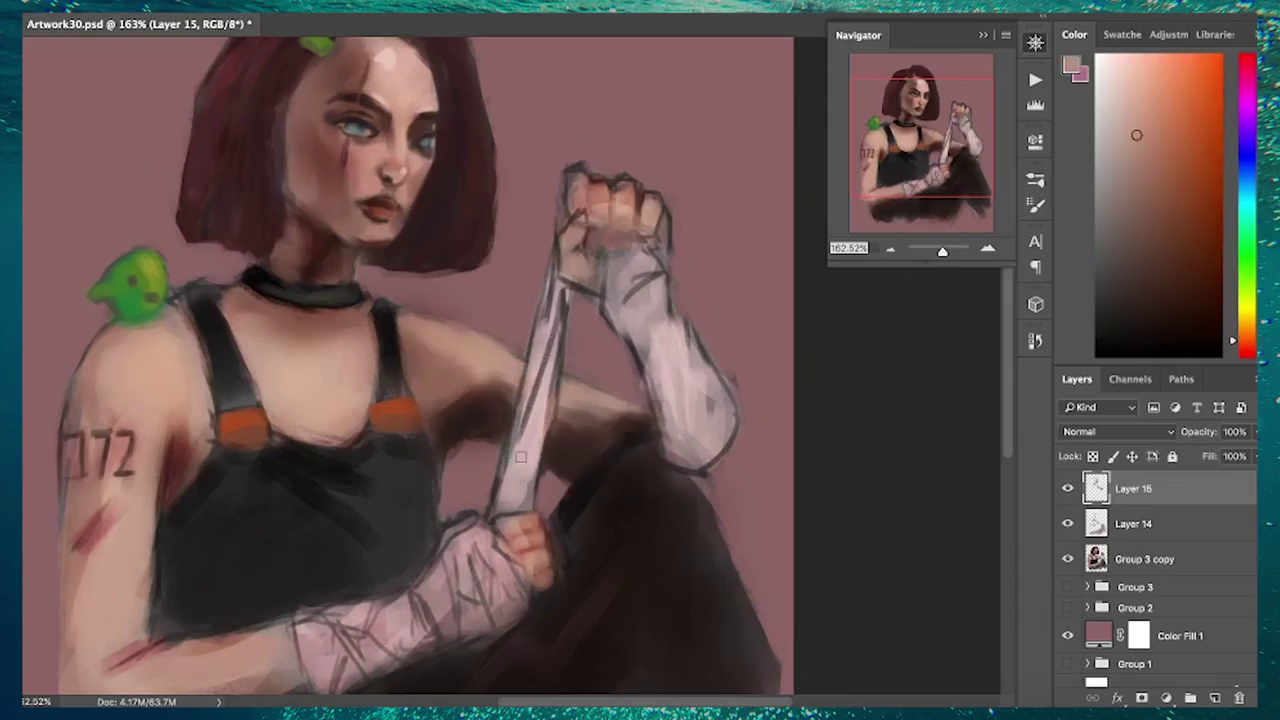
pyautogui.moveTo(520, 457); pyautogui.dragTo(540, 350)
pyautogui.scroll(1, 520, 545)
pyautogui.scroll(1, 520, 545)
pyautogui.scroll(1, 520, 545)
pyautogui.moveTo(568, 232)
pyautogui.mouseDown()
pyautogui.moveTo(515, 480)
pyautogui.moveTo(505, 320)
pyautogui.moveTo(533, 370)
pyautogui.mouseUp()
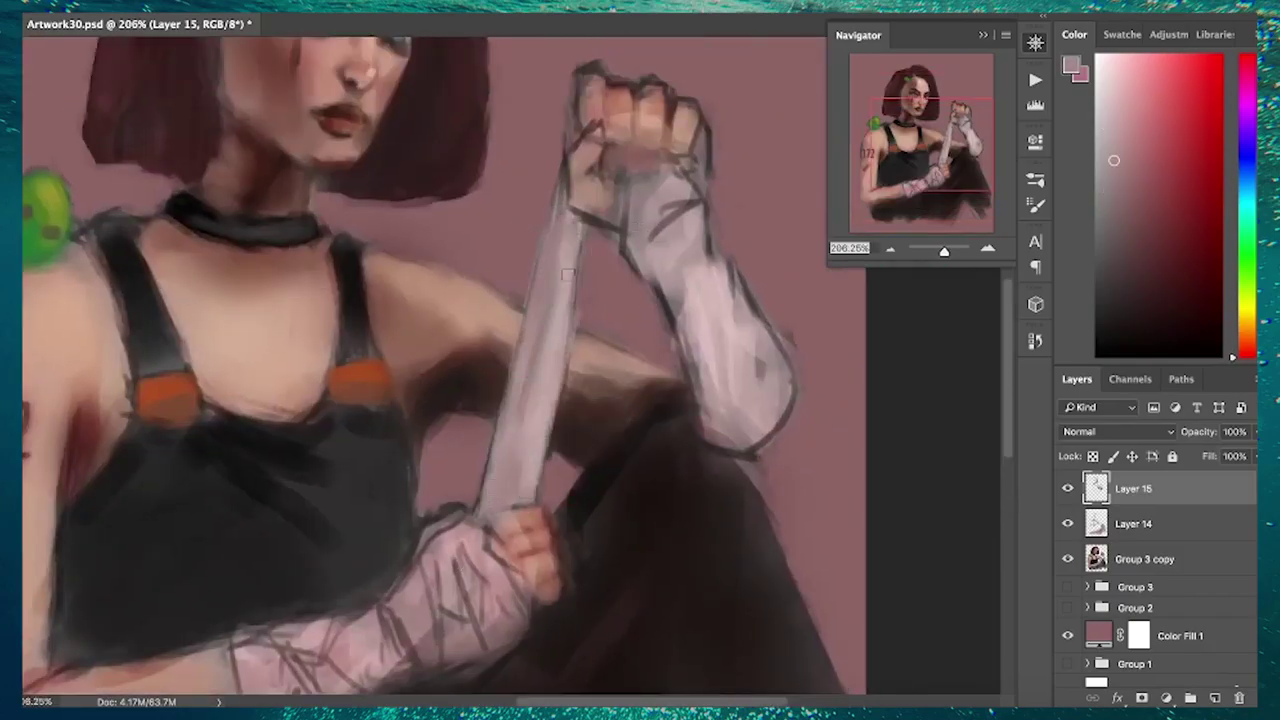
pyautogui.moveTo(567, 273); pyautogui.dragTo(452, 378)
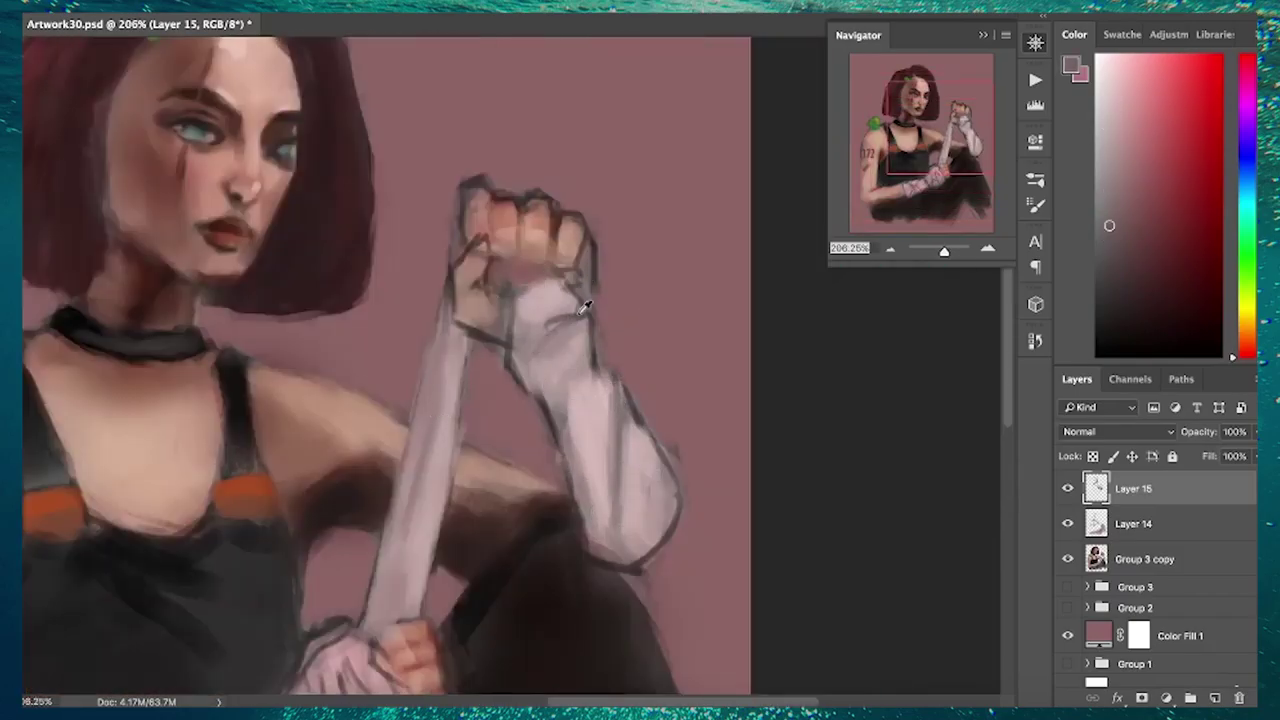
# Sample dark brown from the fist and settle on a light pink highlight colour
pyautogui.keyDown('alt'); pyautogui.click(501, 290); pyautogui.keyUp('alt')
pyautogui.keyDown('alt'); pyautogui.click(506, 340); pyautogui.keyUp('alt')
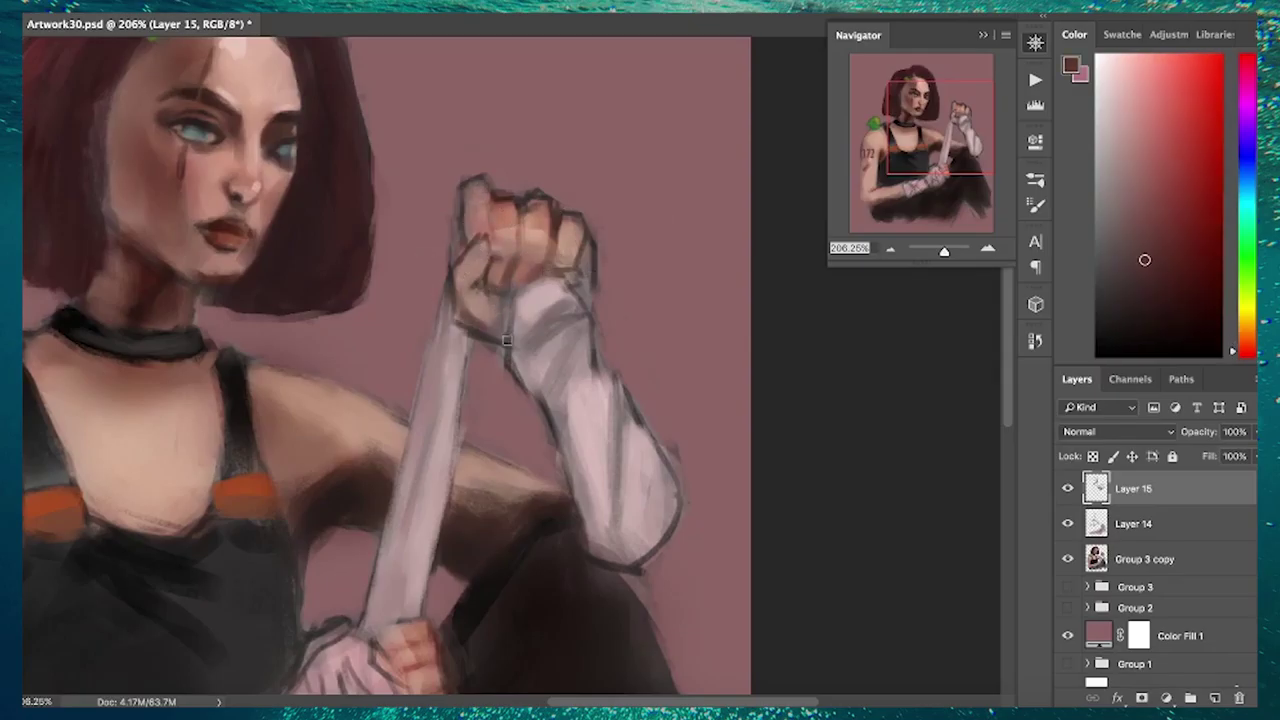
pyautogui.keyDown('alt'); pyautogui.click(460, 313); pyautogui.keyUp('alt')
pyautogui.keyDown('alt'); pyautogui.click(473, 269); pyautogui.keyUp('alt')
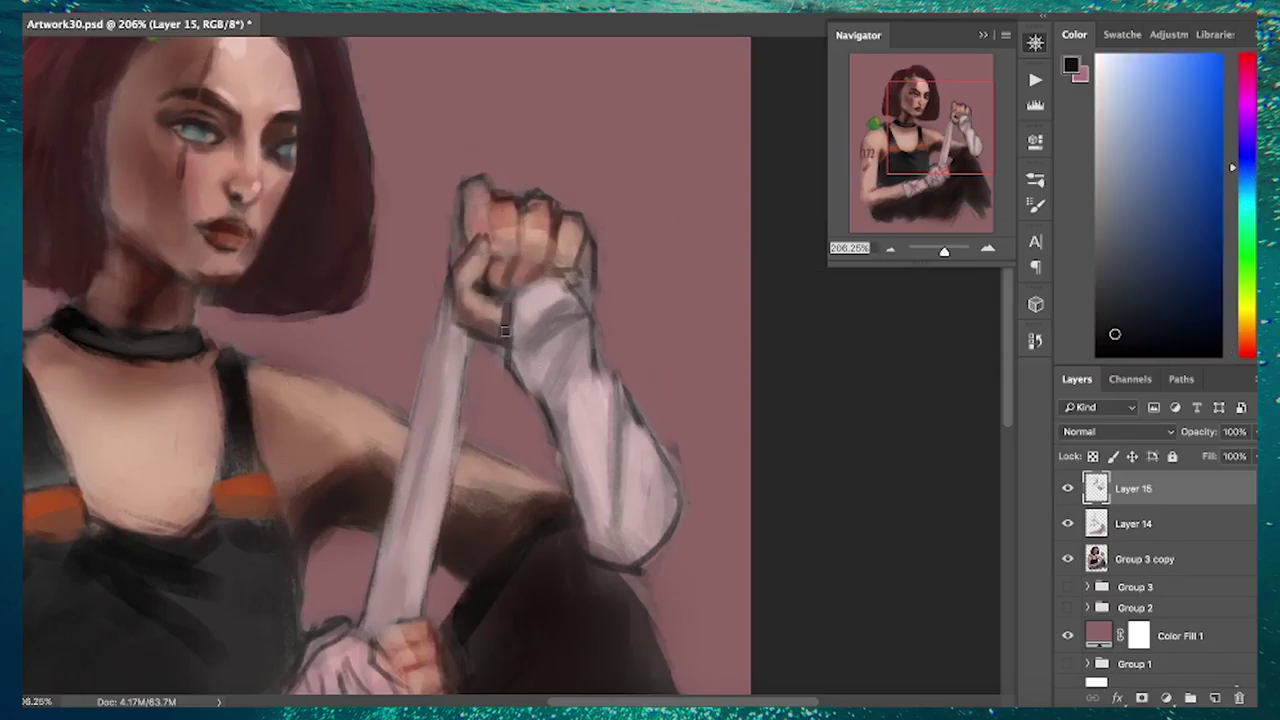
pyautogui.keyDown('alt'); pyautogui.click(492, 198); pyautogui.keyUp('alt')
# Group the painting layers into Group 4, duplicate it and merge the copy
pyautogui.keyDown('alt'); pyautogui.click(474, 256); pyautogui.keyUp('alt')
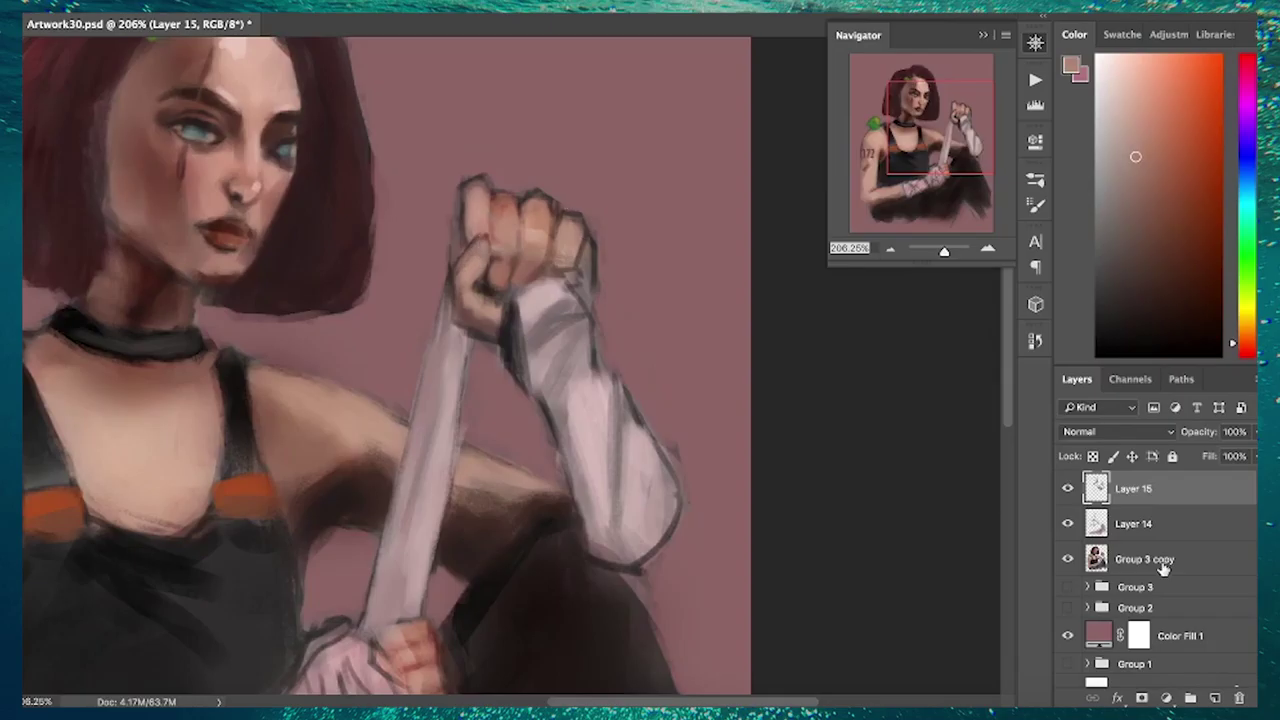
pyautogui.hotkey('ctrl', 'g')
pyautogui.hotkey('ctrl', 'j')
pyautogui.hotkey('ctrl', 'e')
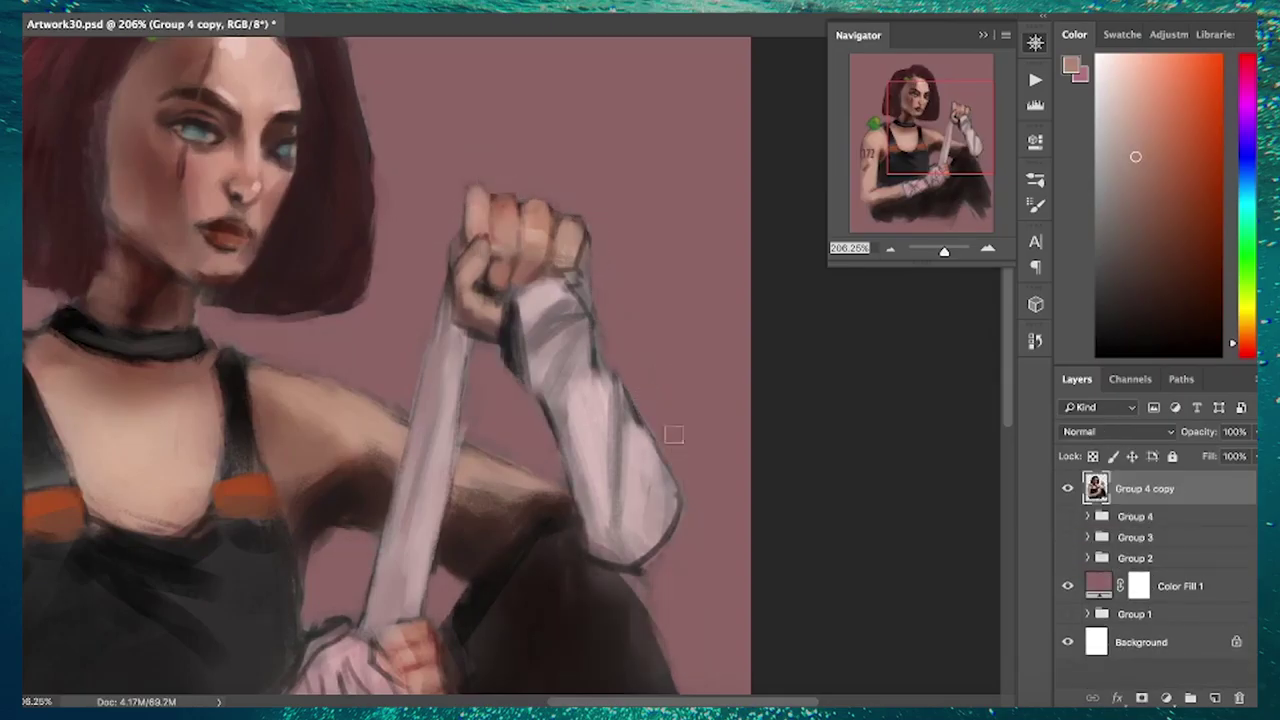
# Add a new touch-up layer and sample black, light warm pink and dark maroon colours
pyautogui.scroll(-3, 641, 403)
pyautogui.hotkey('ctrl', 'shift', 'alt', 'n')
pyautogui.scroll(2, 623, 297)
pyautogui.keyDown('alt'); pyautogui.click(505, 280); pyautogui.keyUp('alt')
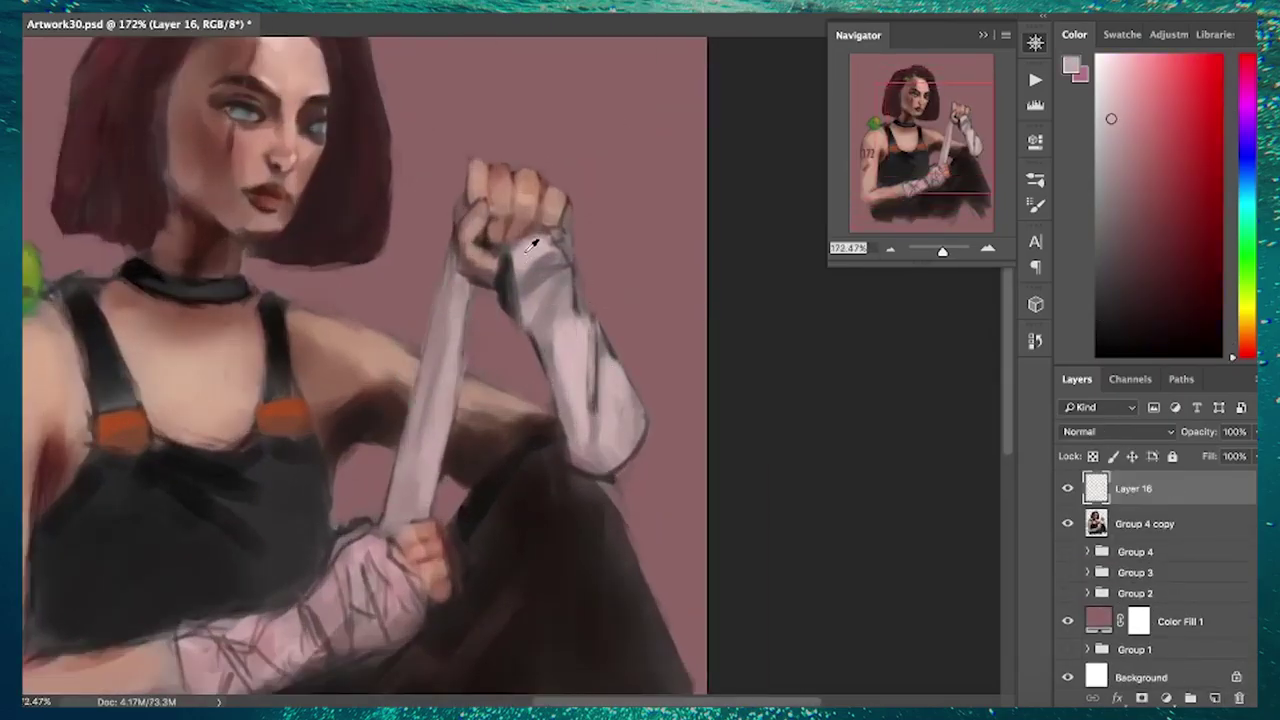
pyautogui.scroll(-2, 707, 334)
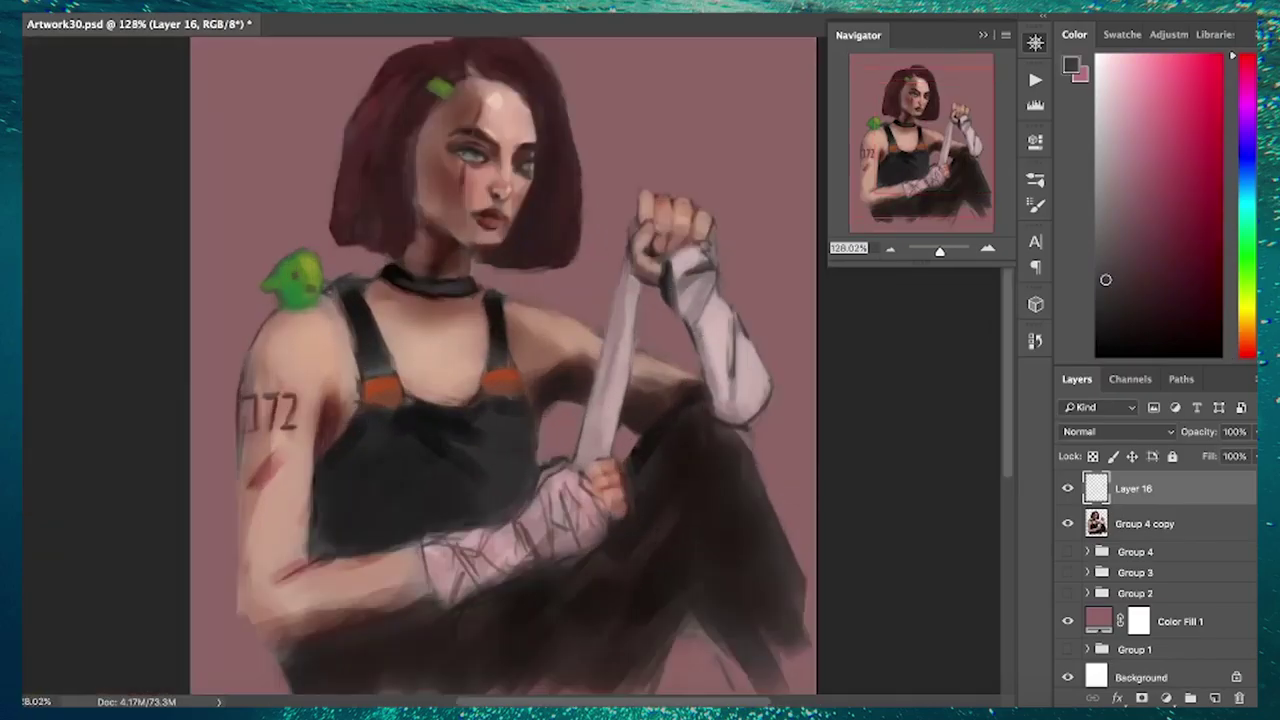
pyautogui.keyDown('alt'); pyautogui.click(640, 326); pyautogui.keyUp('alt')
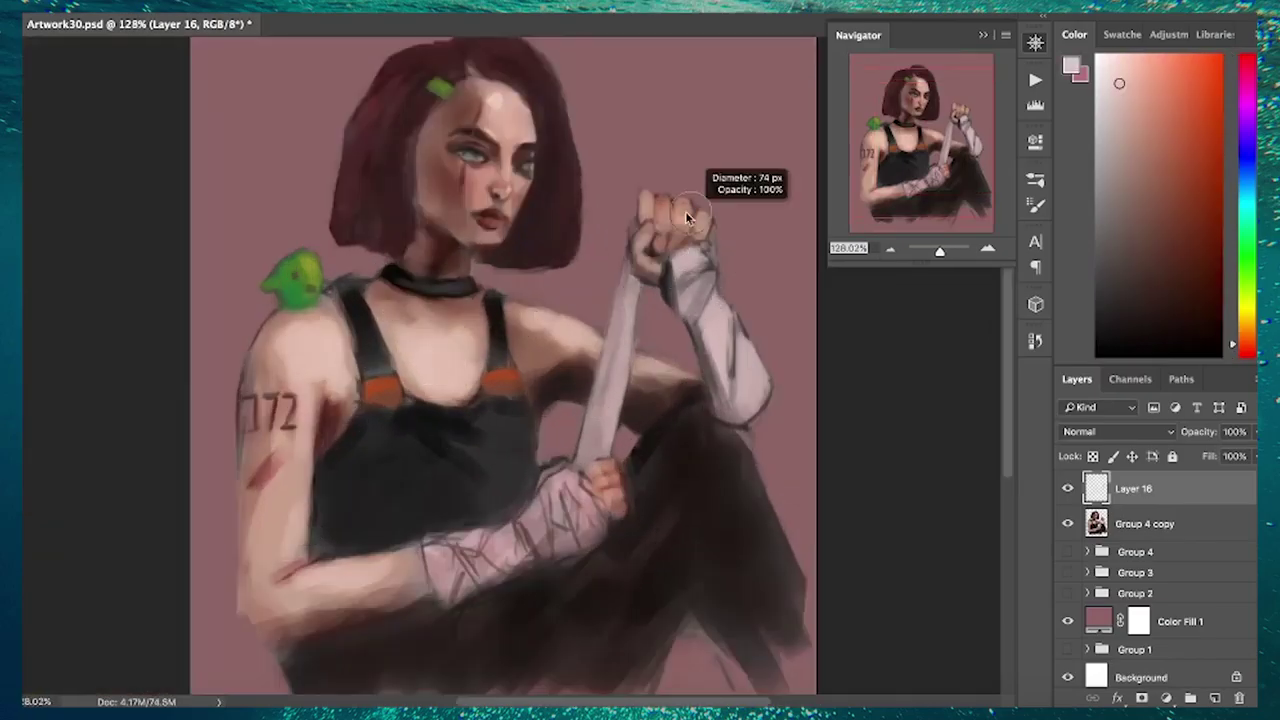
pyautogui.scroll(-1, 428, 189)
pyautogui.keyDown('alt'); pyautogui.click(390, 185); pyautogui.keyUp('alt')
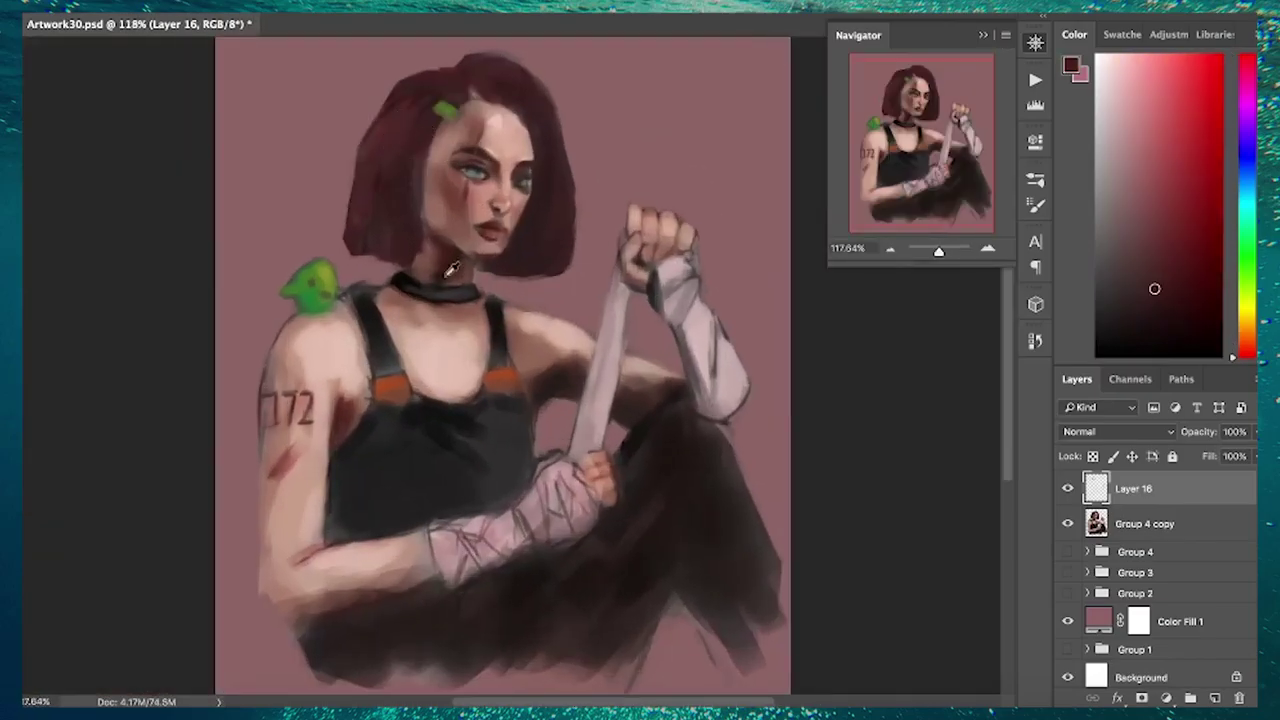
# Sample light skin pinks near the wrapped hand and merge the touch-up layer down into Layer 16
pyautogui.scroll(2, 525, 200)
pyautogui.keyDown('alt'); pyautogui.click(363, 429); pyautogui.keyUp('alt')
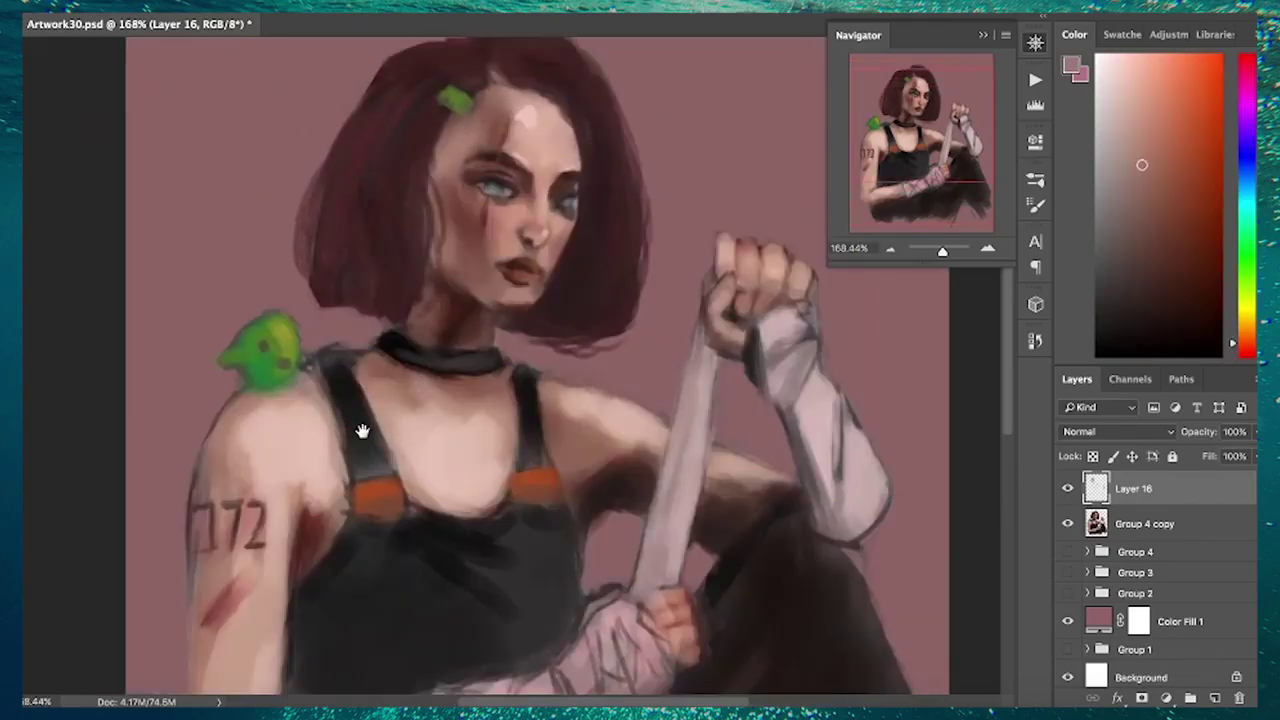
pyautogui.scroll(1, 363, 429)
pyautogui.keyDown('alt'); pyautogui.click(437, 311); pyautogui.keyUp('alt')
pyautogui.moveTo(437, 311); pyautogui.dragTo(350, 221)
pyautogui.keyDown('alt'); pyautogui.click(350, 221); pyautogui.keyUp('alt')
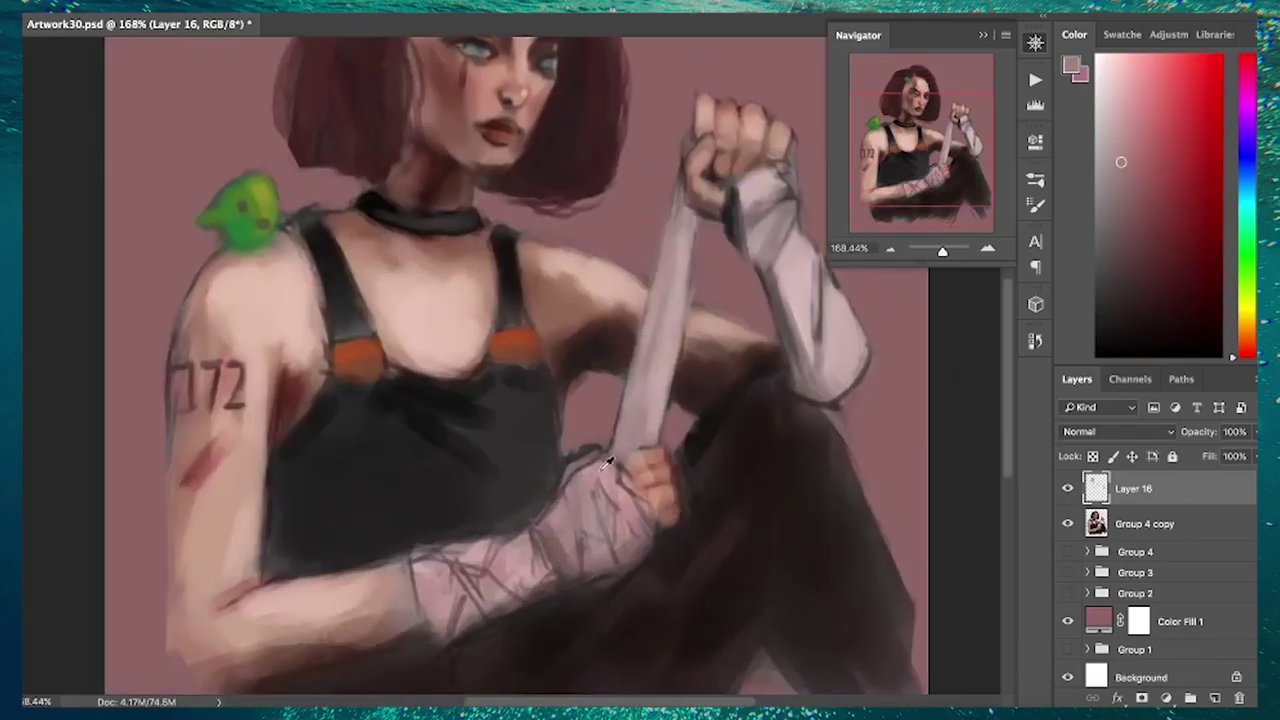
pyautogui.scroll(-3, 526, 500)
pyautogui.hotkey('ctrl', 'e')
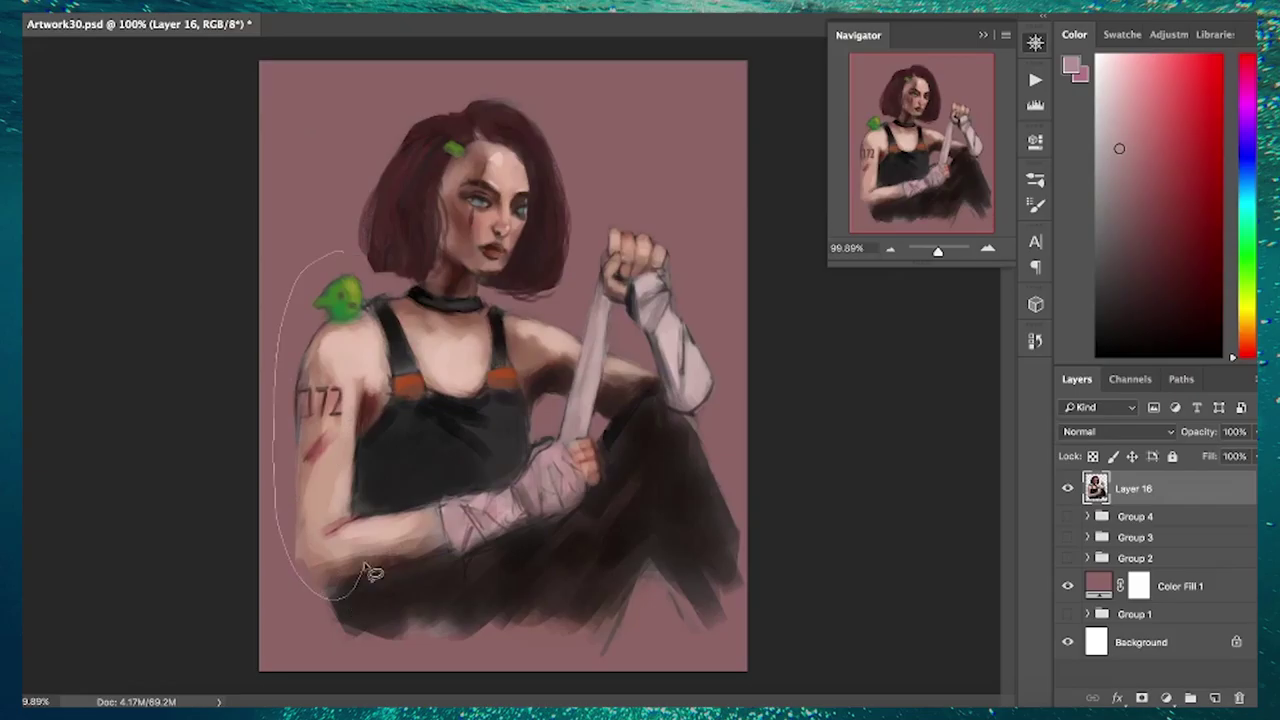
# Scale the lassoed tattooed arm and rotate it about 30 degrees across the skirt
pyautogui.hotkey('ctrl', 't')
pyautogui.moveTo(420, 420); pyautogui.dragTo(440, 420)
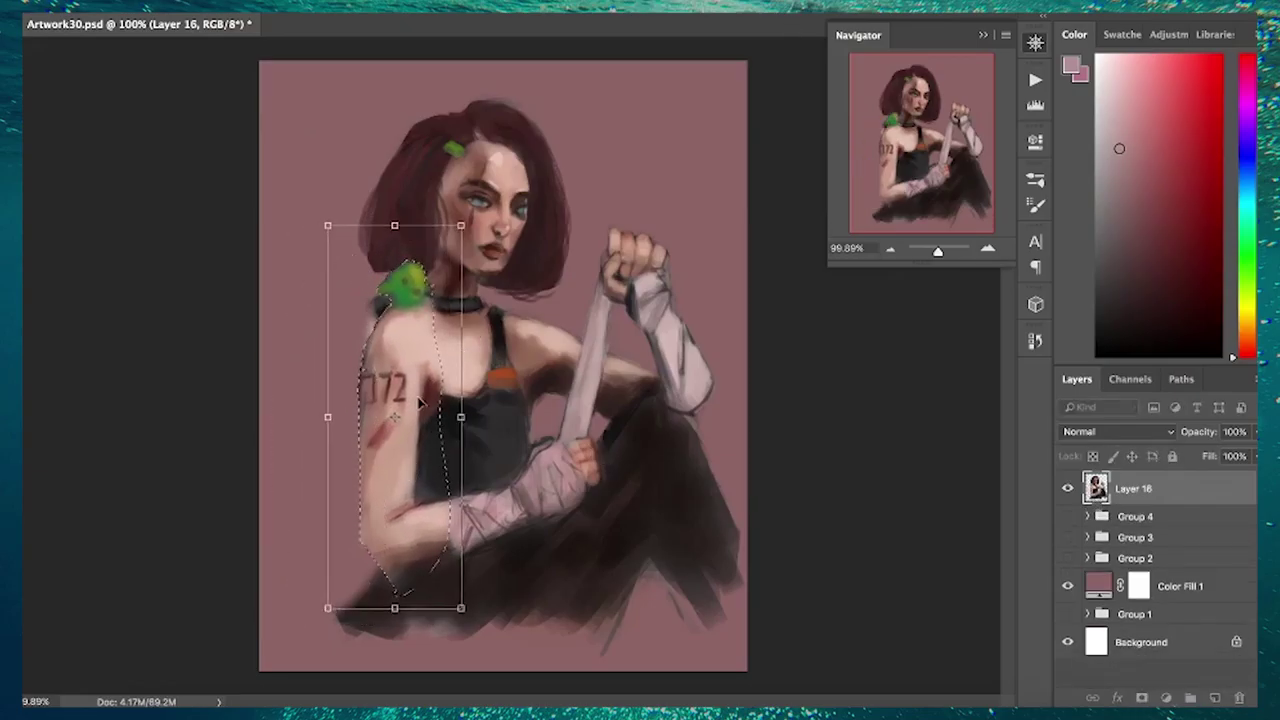
pyautogui.press('Return')
pyautogui.hotkey('ctrl', 't')
pyautogui.moveTo(557, 606); pyautogui.dragTo(545, 595)
pyautogui.press('Return')
pyautogui.hotkey('ctrl', 't')
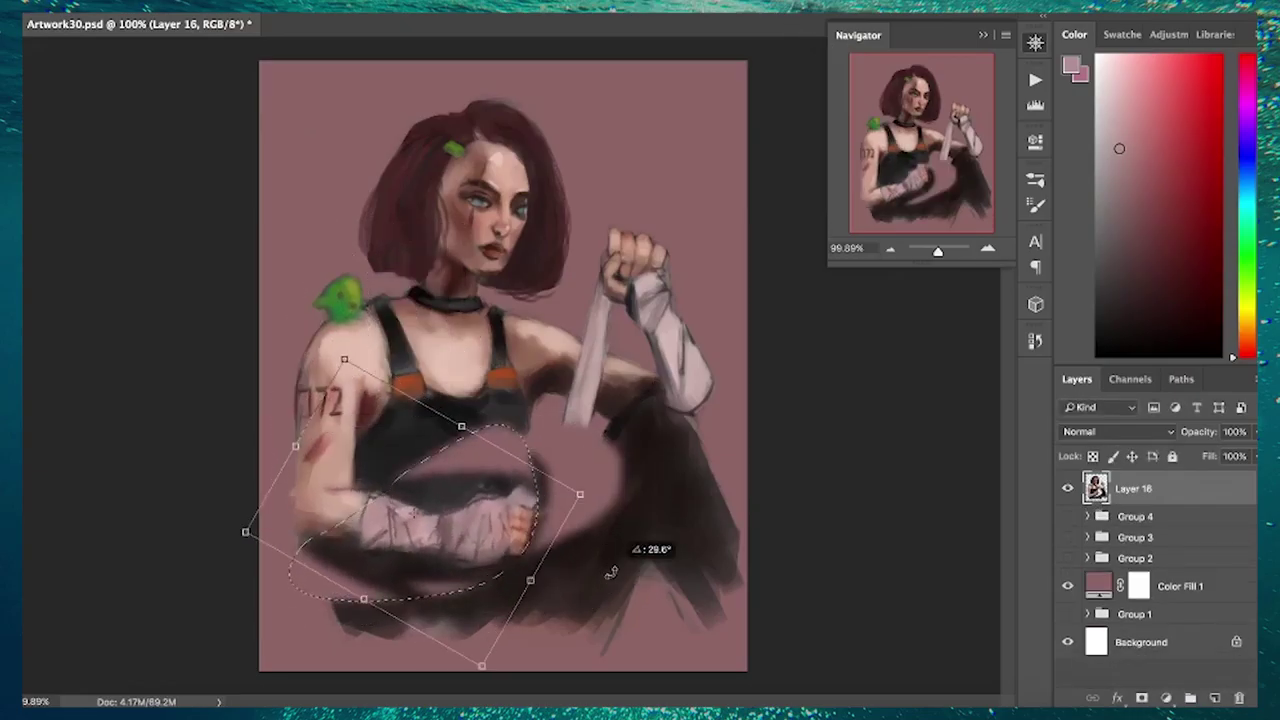
pyautogui.moveTo(600, 520); pyautogui.dragTo(527, 508)
pyautogui.press('Return')
# Repaint the dark skirt and fill gaps around the moved arm in black, merging the layers
pyautogui.click(1214, 697)
pyautogui.hotkey('ctrl', 'd')
pyautogui.moveTo(540, 430); pyautogui.dragTo(400, 500)
pyautogui.moveTo(300, 590)
pyautogui.mouseDown()
pyautogui.moveTo(623, 466)
pyautogui.moveTo(300, 540)
pyautogui.mouseUp()
pyautogui.hotkey('ctrl', 'e')
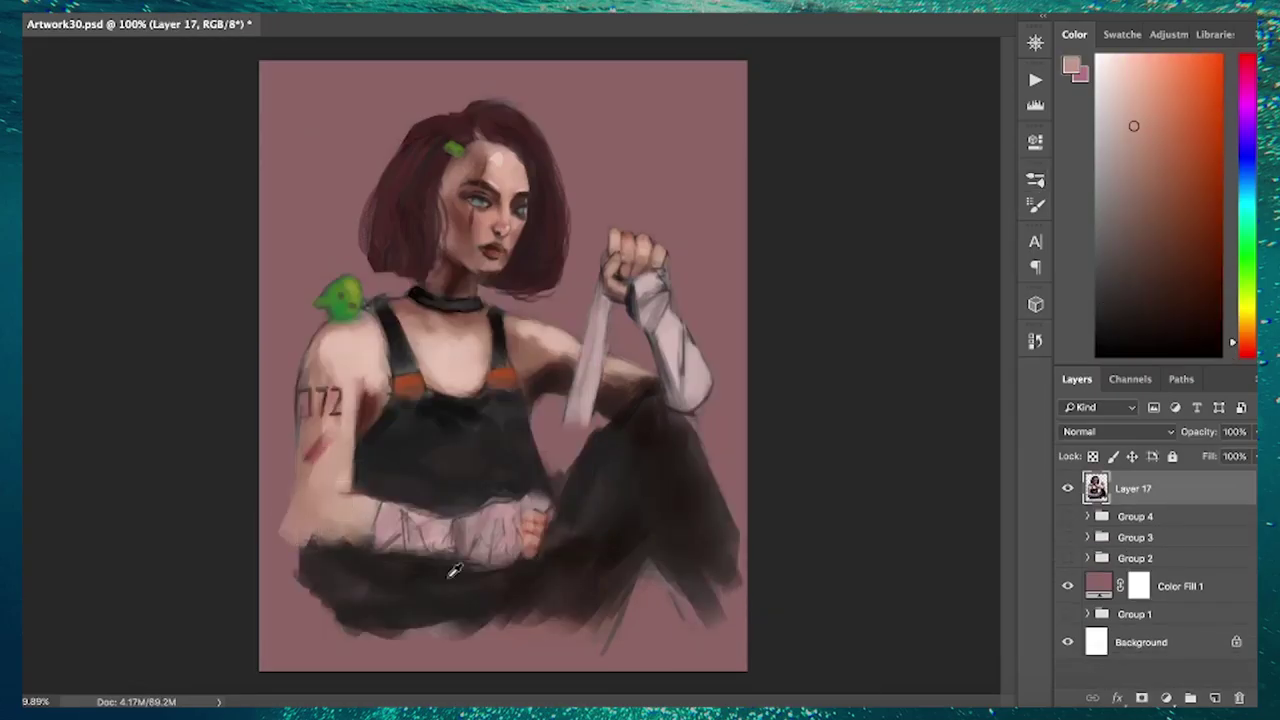
pyautogui.keyDown('alt'); pyautogui.click(449, 571); pyautogui.keyUp('alt')
pyautogui.moveTo(545, 500); pyautogui.dragTo(575, 545)
pyautogui.moveTo(300, 590); pyautogui.dragTo(420, 640)
# Paint light pink highlights along the hand wraps and dark shading near the arm
pyautogui.keyDown('alt'); pyautogui.click(330, 520); pyautogui.keyUp('alt')
pyautogui.press('F5')
pyautogui.press('F5')
pyautogui.moveTo(310, 545); pyautogui.dragTo(362, 530)
pyautogui.hotkey('ctrl', 'shift', 'h')
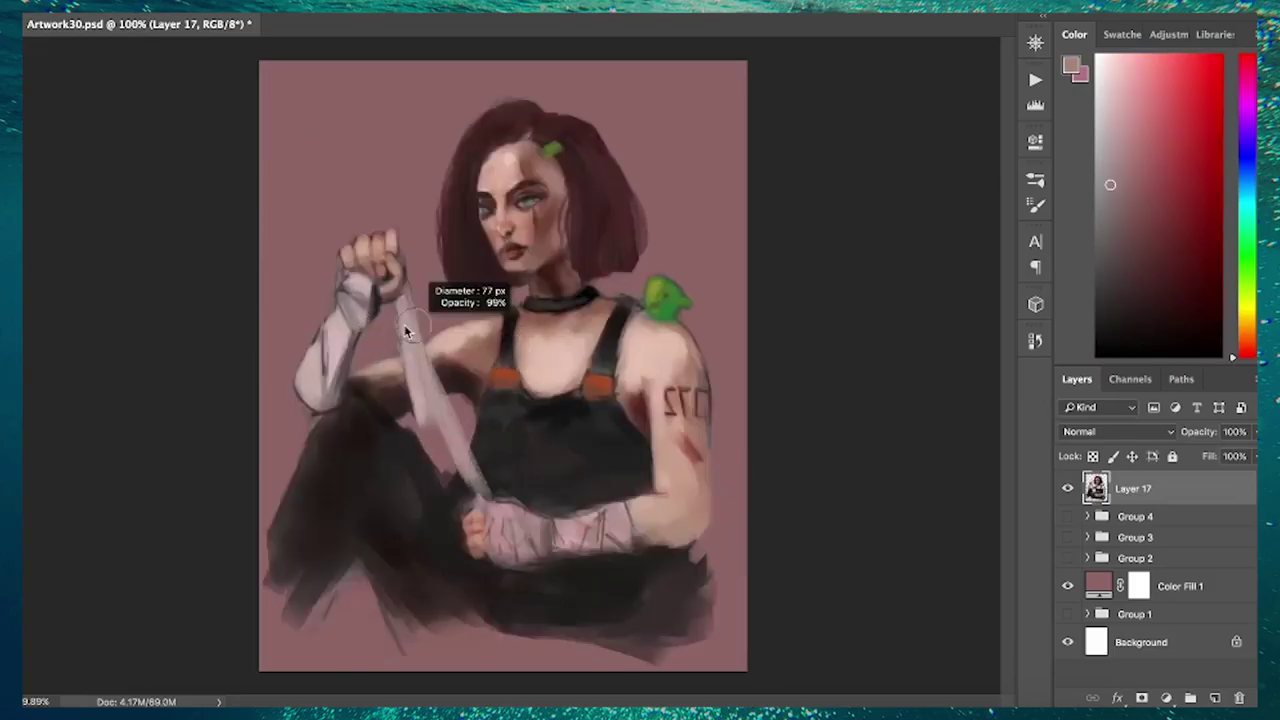
pyautogui.moveTo(400, 300); pyautogui.dragTo(470, 490)
pyautogui.moveTo(432, 390); pyautogui.dragTo(480, 505)
pyautogui.keyDown('alt'); pyautogui.click(460, 470); pyautogui.keyUp('alt')
pyautogui.moveTo(360, 312); pyautogui.dragTo(350, 372)
pyautogui.keyDown('alt'); pyautogui.click(436, 390); pyautogui.keyUp('alt')
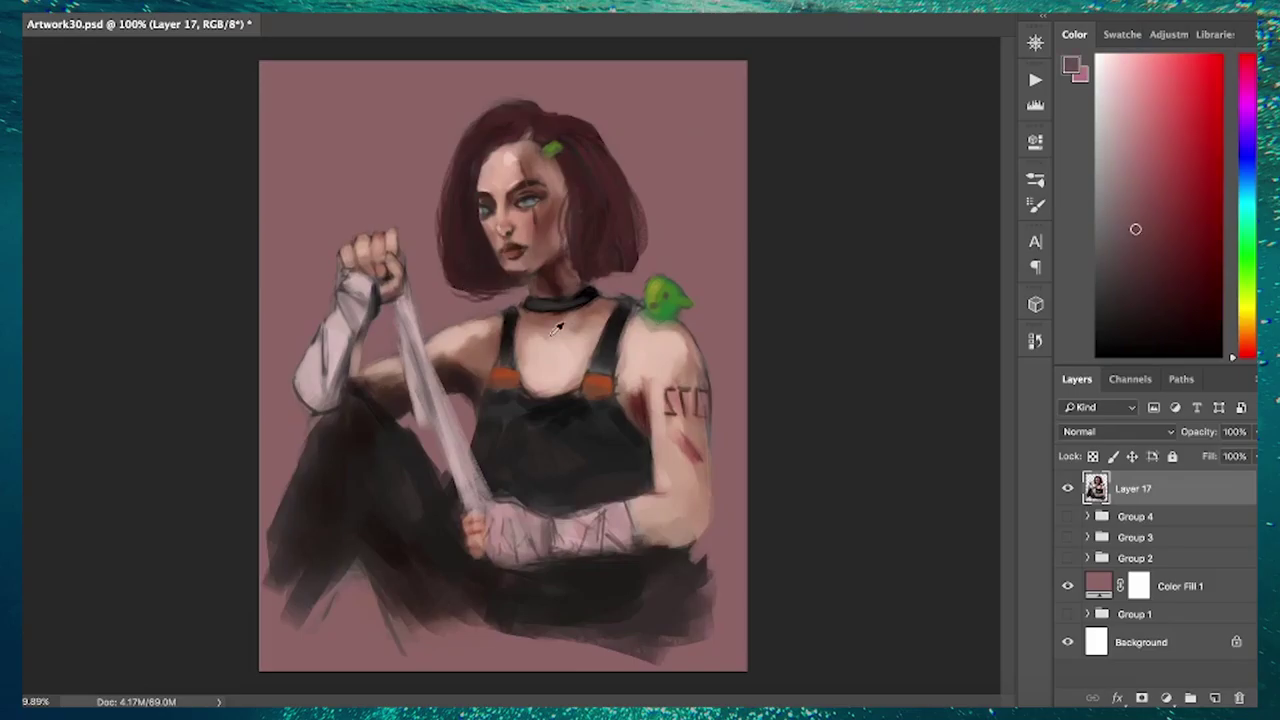
# Change the Color Fill 1 background from mauve to lavender
pyautogui.doubleClick(1098, 586)
pyautogui.click(1189, 229)
pyautogui.click(1215, 698)
pyautogui.keyDown('alt'); pyautogui.click(470, 170); pyautogui.keyUp('alt')
# Add a Curves adjustment layer with the curve pulled down to darken the painting
pyautogui.keyDown('alt'); pyautogui.click(589, 137); pyautogui.keyUp('alt')
pyautogui.keyDown('alt'); pyautogui.click(604, 184); pyautogui.keyUp('alt')
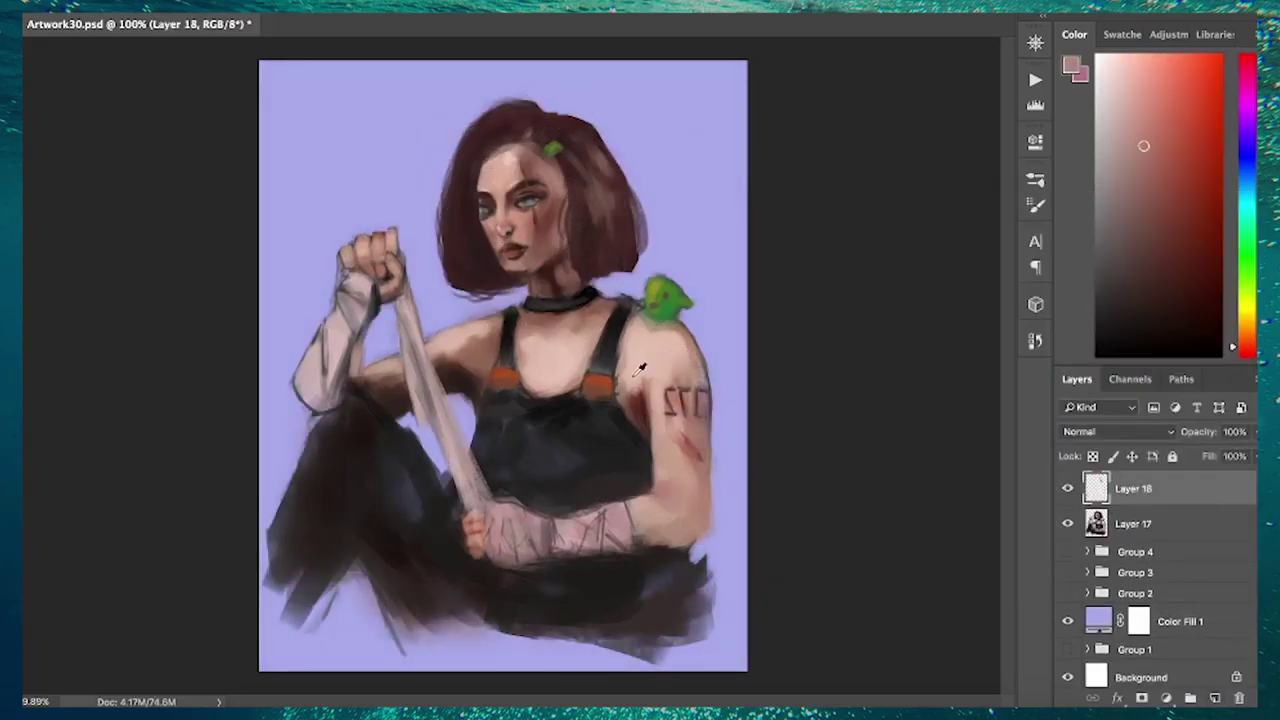
pyautogui.click(1166, 698)
pyautogui.moveTo(870, 345); pyautogui.dragTo(852, 376)
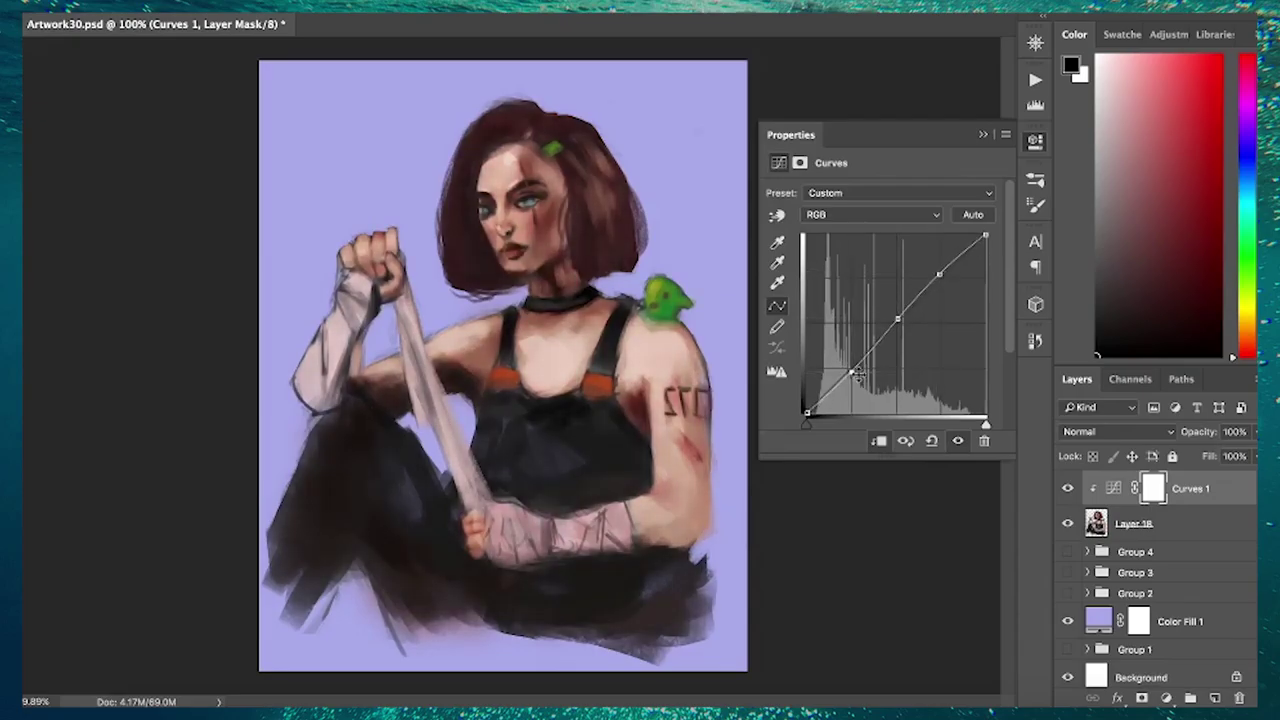
# Shift the painting's colour balance toward blue with values -5/-13/+29
pyautogui.click(1133, 523)
pyautogui.hotkey('ctrl', 'b')
pyautogui.moveTo(1035, 327); pyautogui.dragTo(1057, 327)
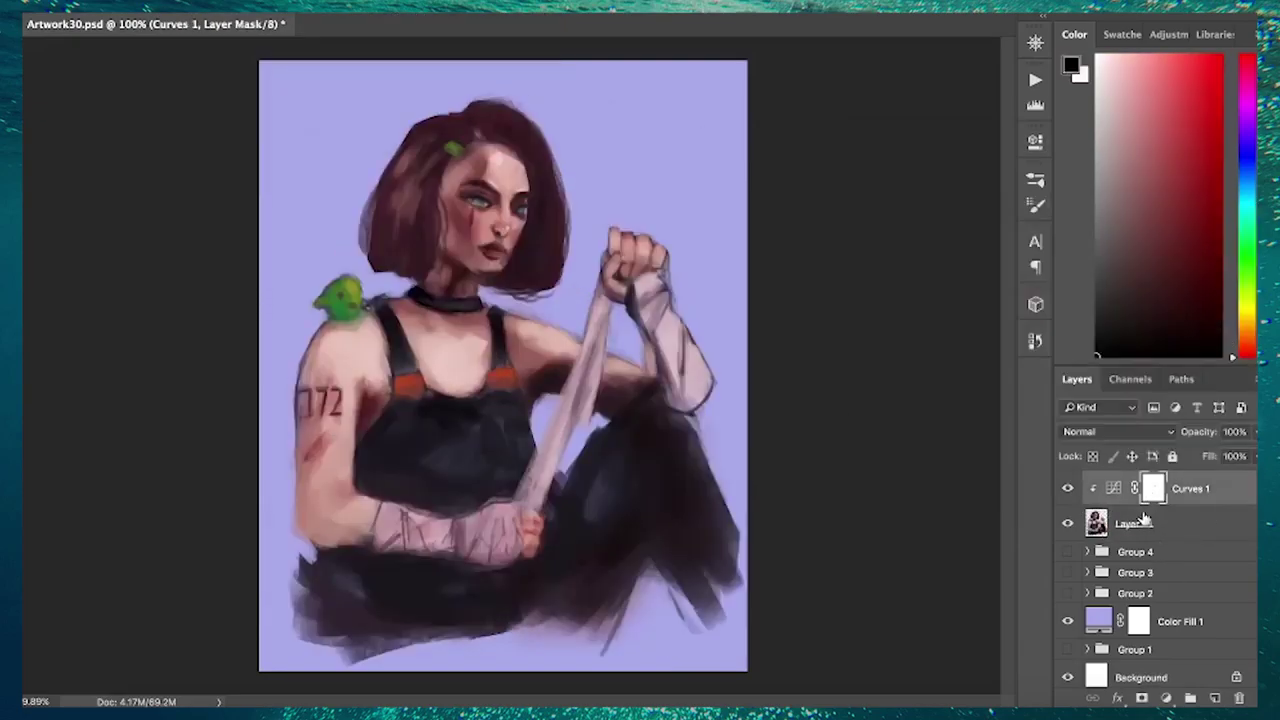